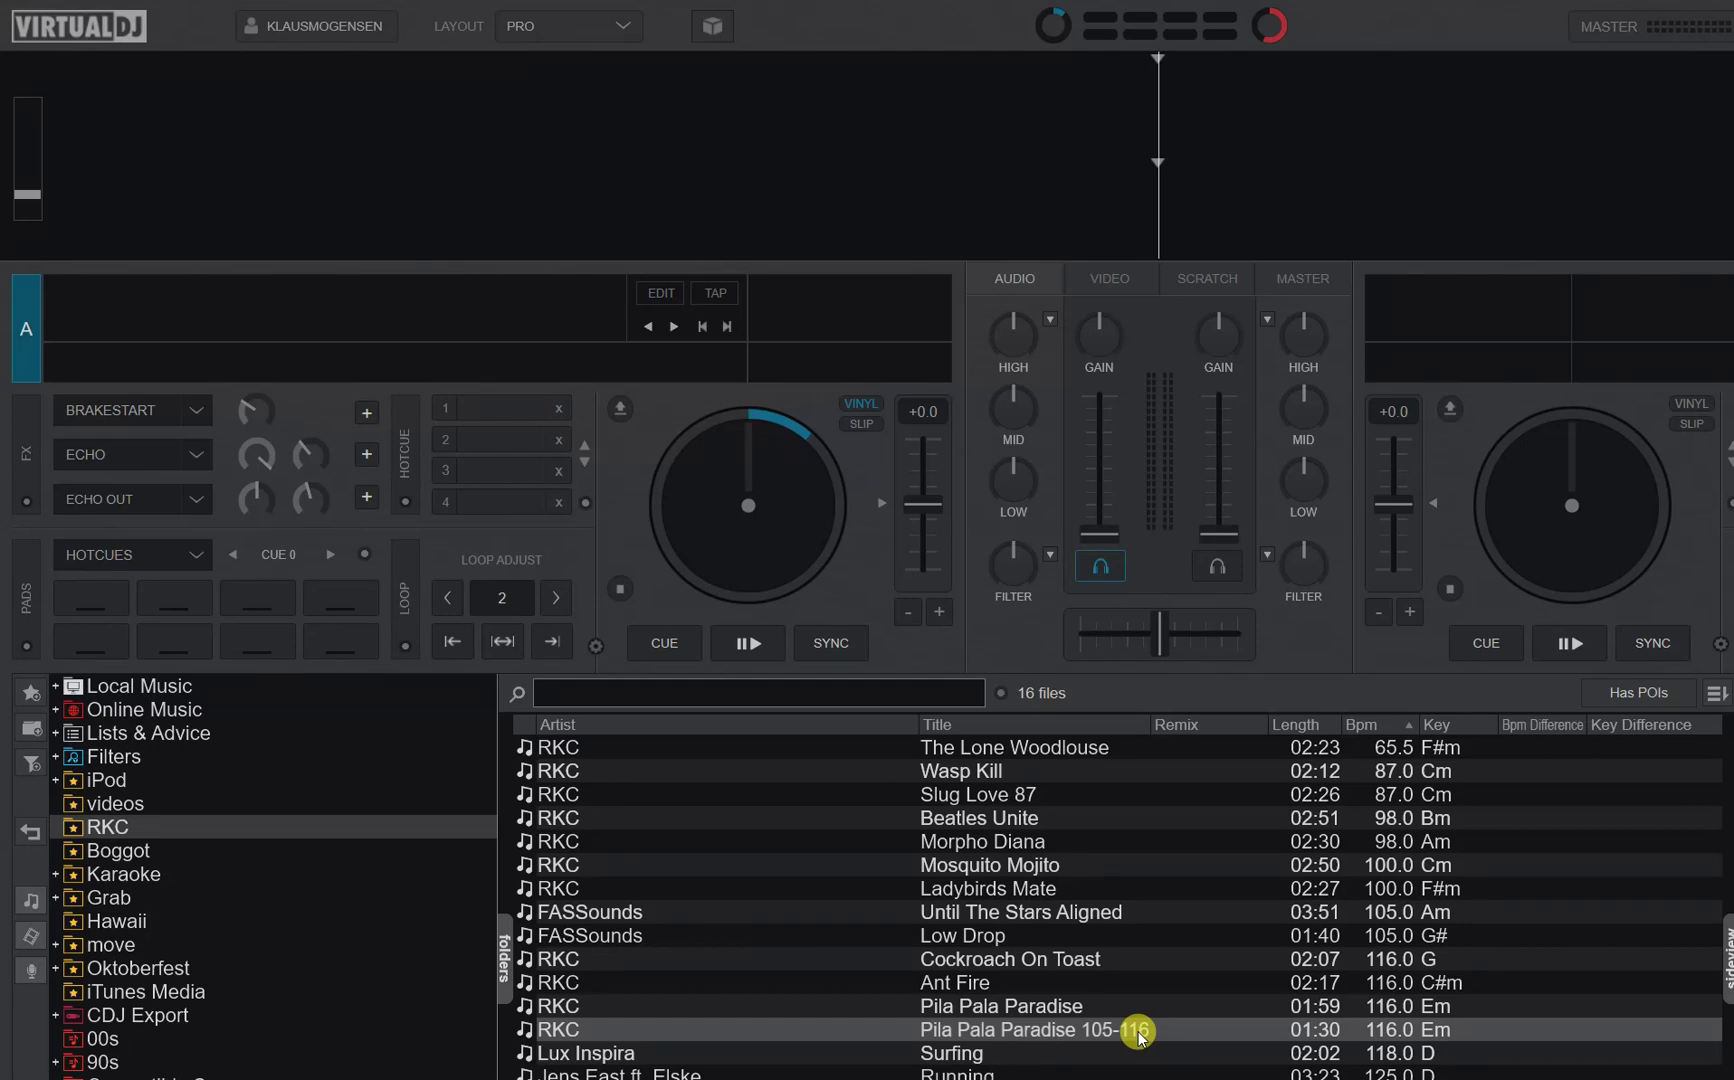
# Load Pila Pala Paradise 105-116 onto deck A and skip through it to about 1:10.
pyautogui.moveTo(1138, 1035); pyautogui.dragTo(697, 503)
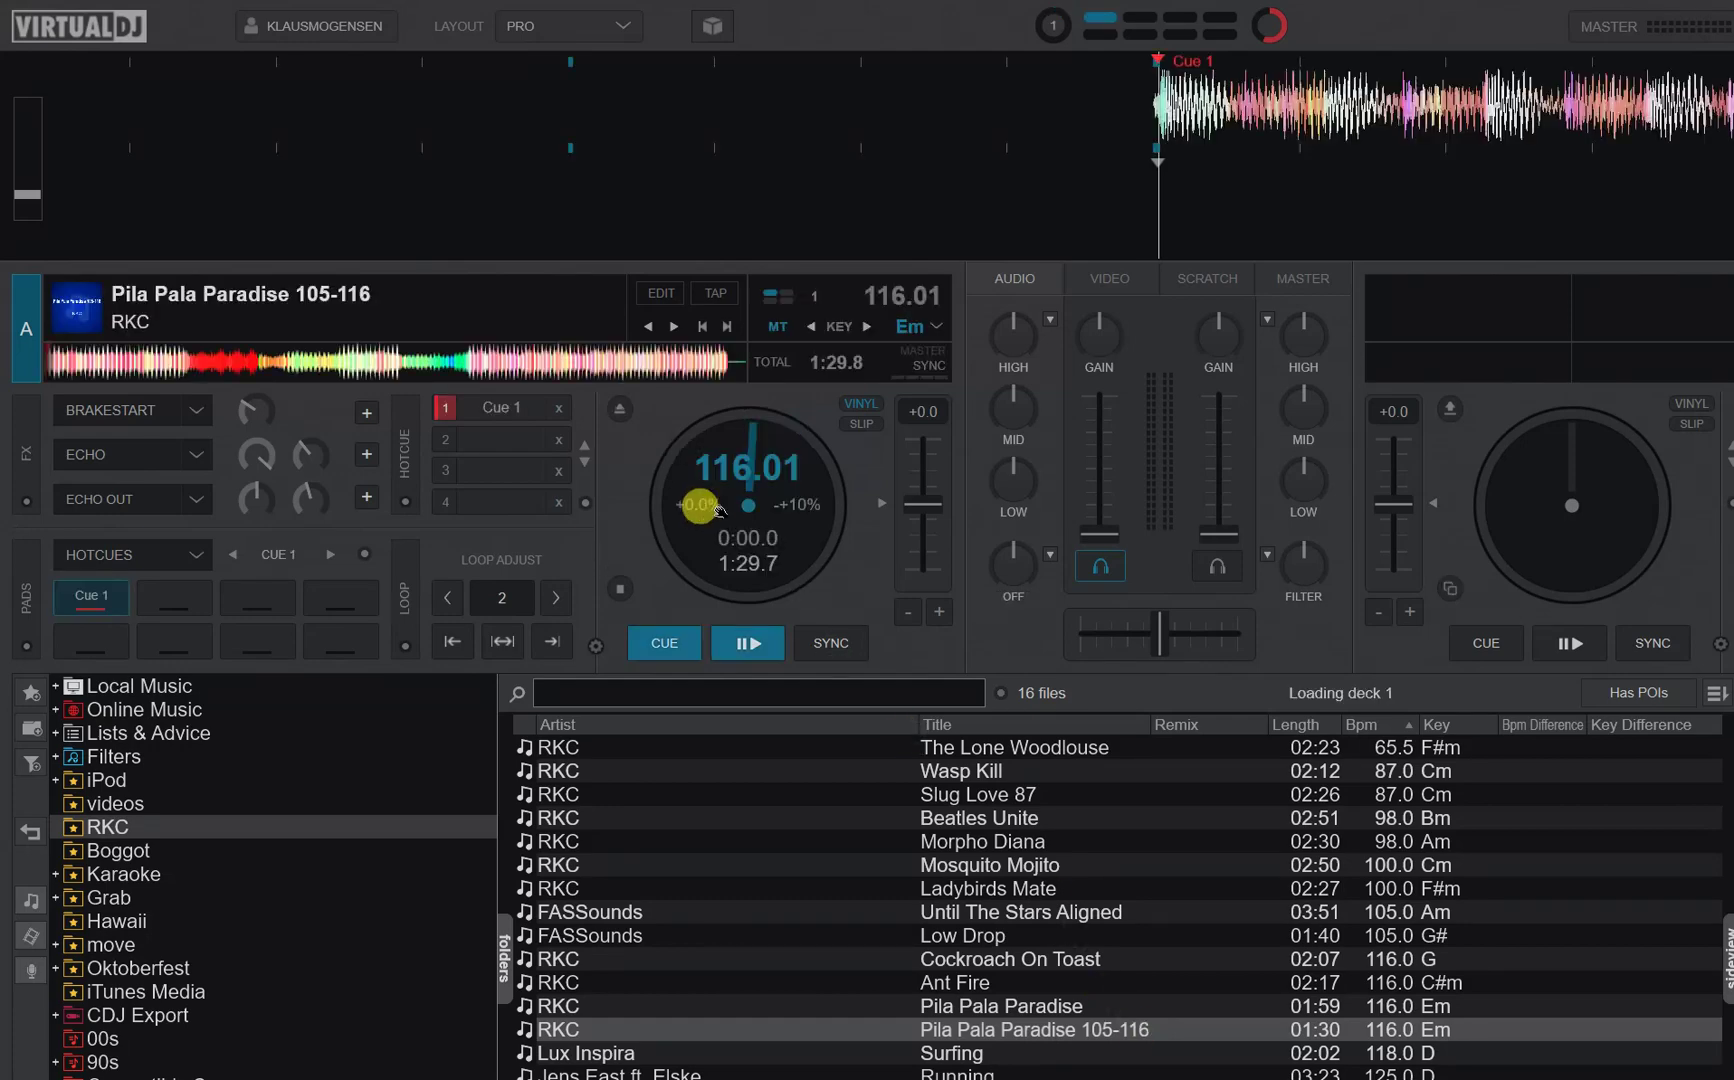
pyautogui.click(138, 364)
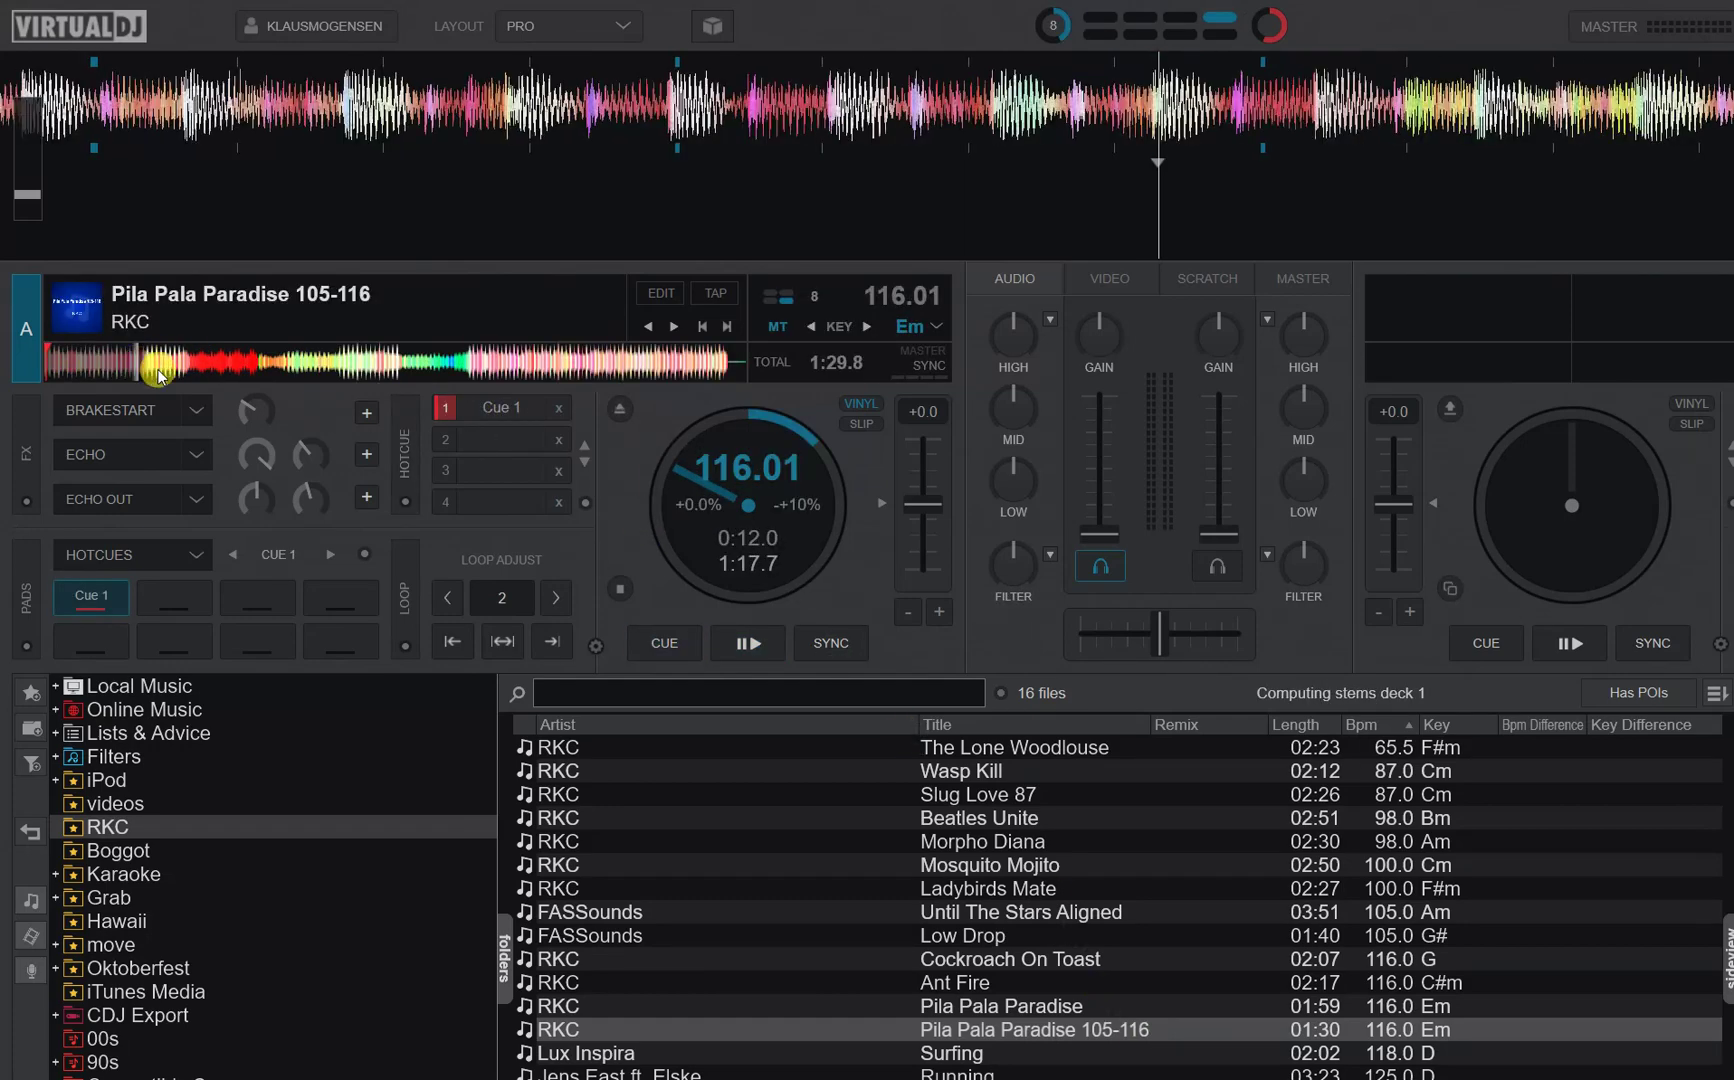
pyautogui.click(366, 364)
pyautogui.click(406, 364)
pyautogui.click(515, 364)
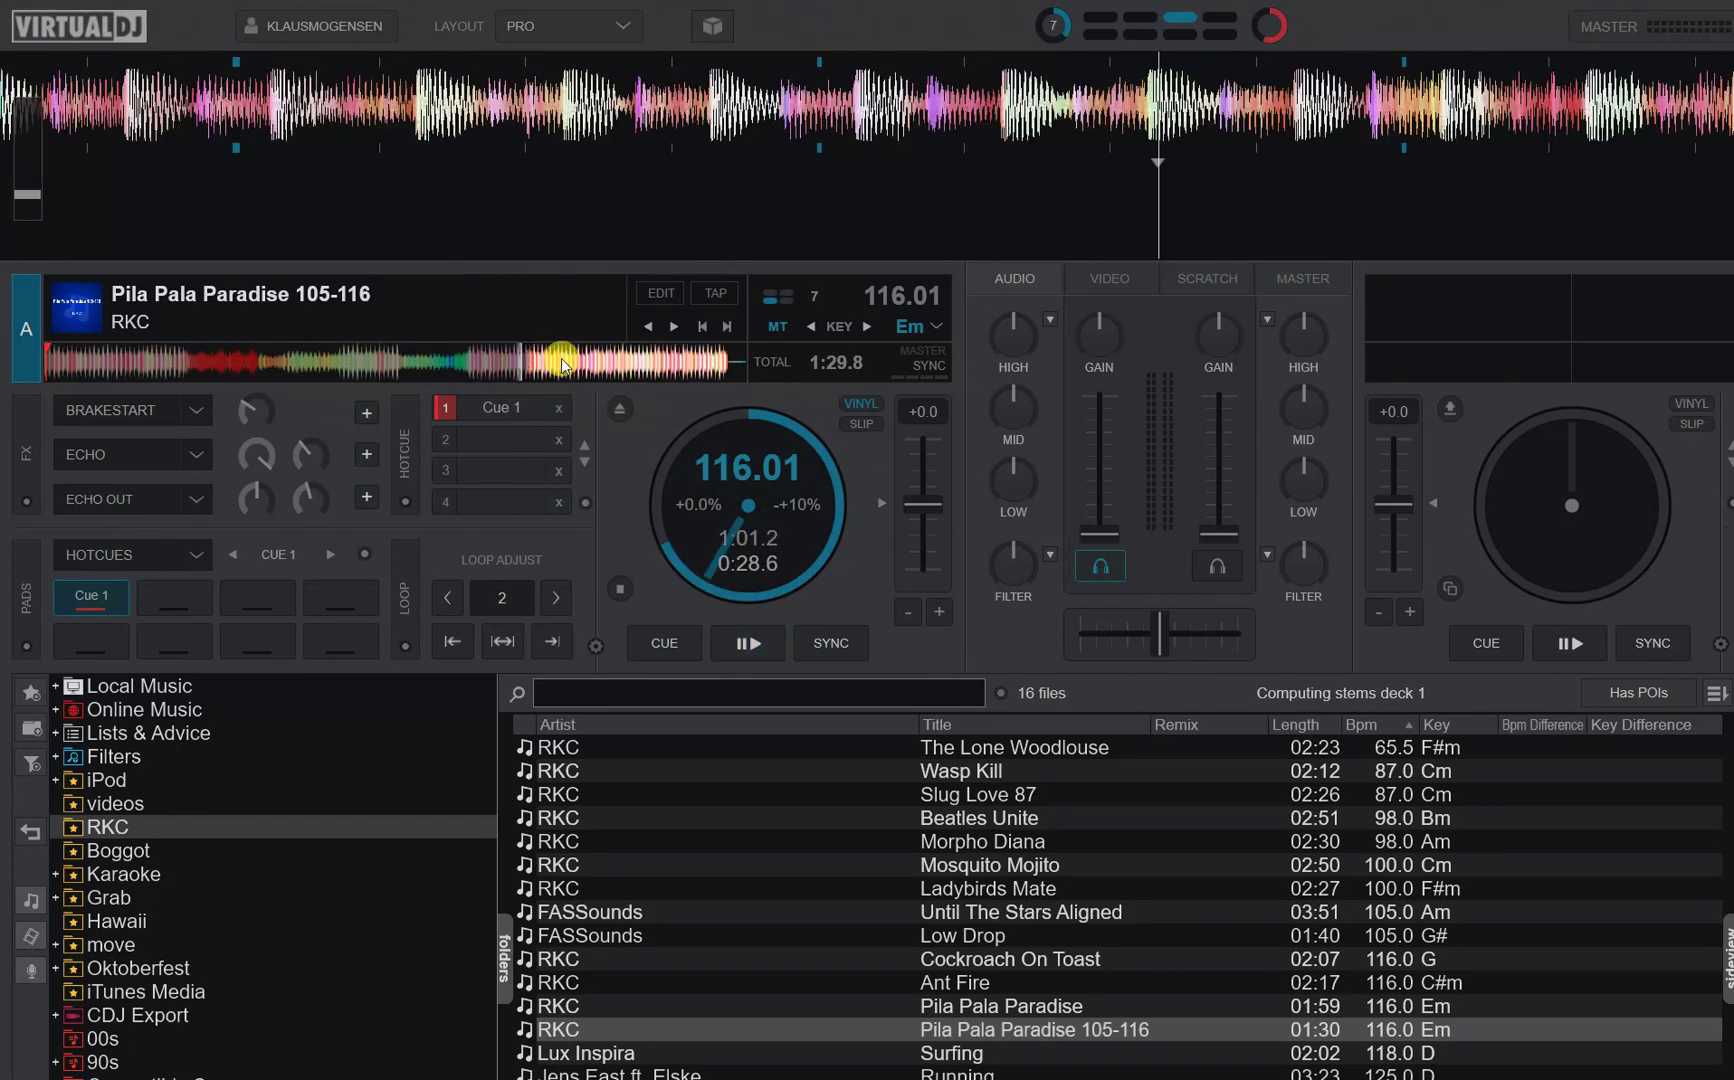
pyautogui.click(585, 364)
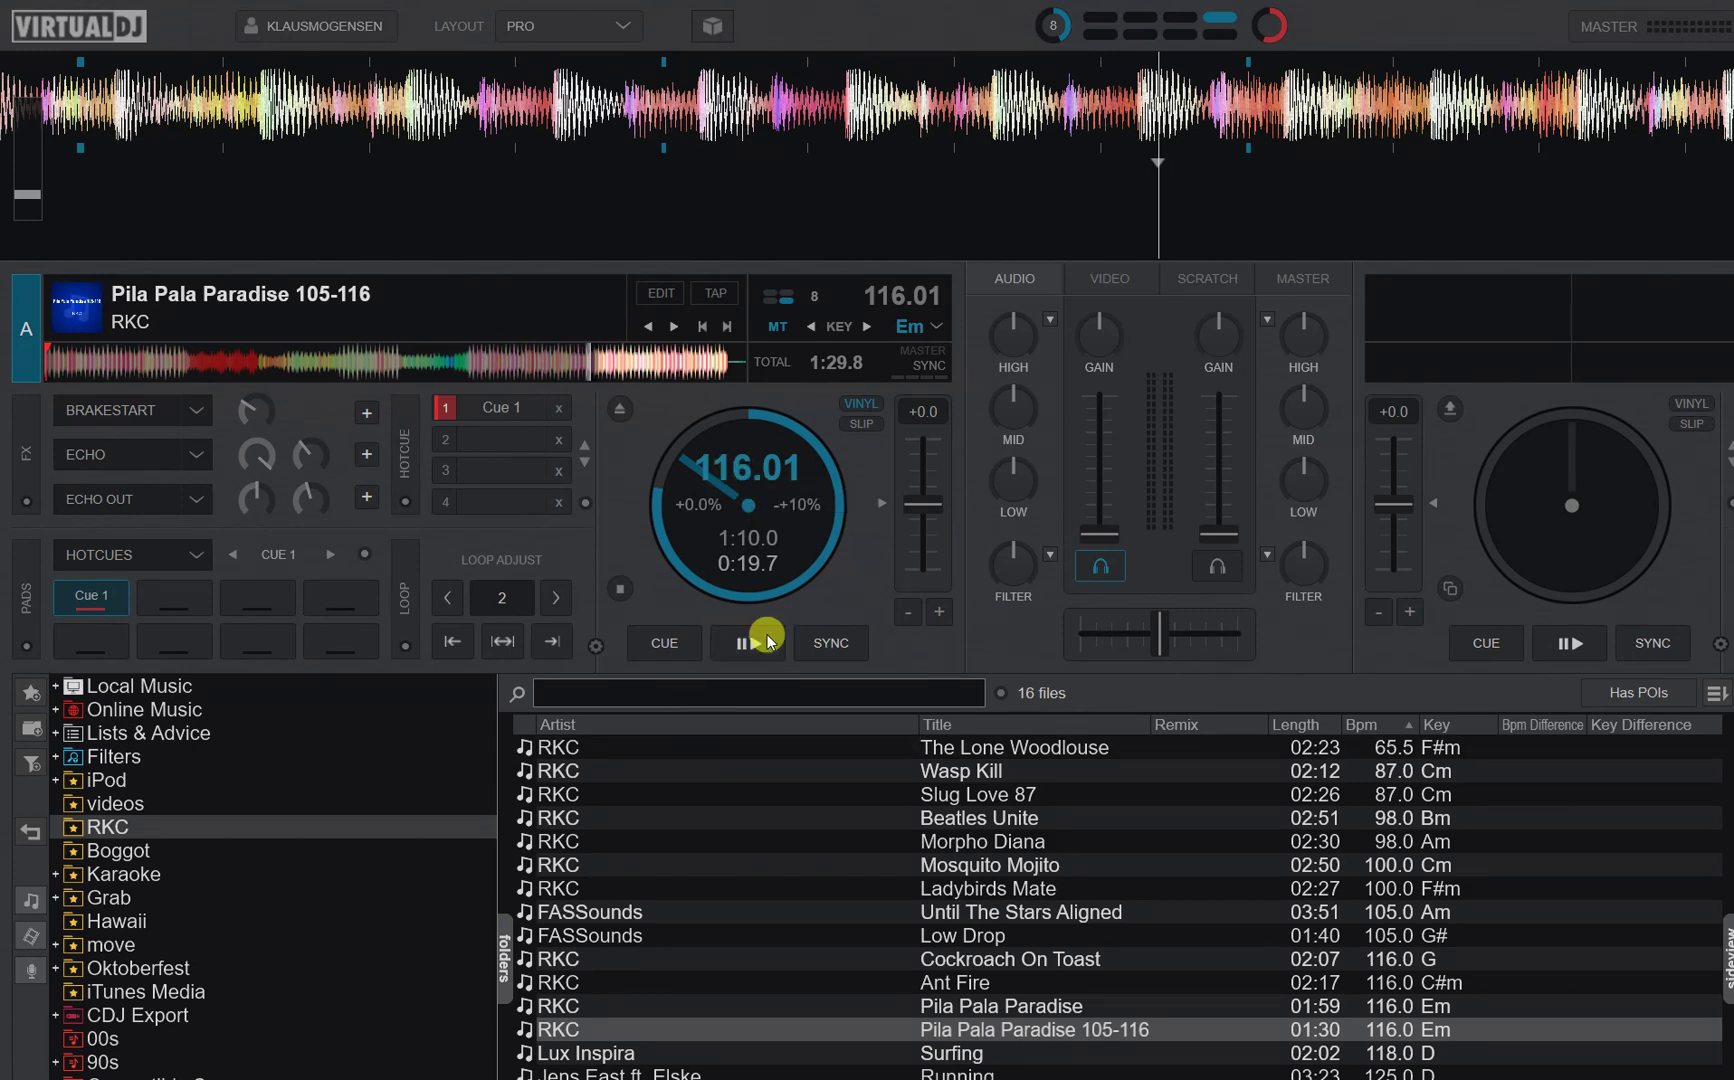
# Open the BPM Editor for Pila Pala Paradise 105-116 and enable Variable BPM.
pyautogui.rightClick(1004, 1031)
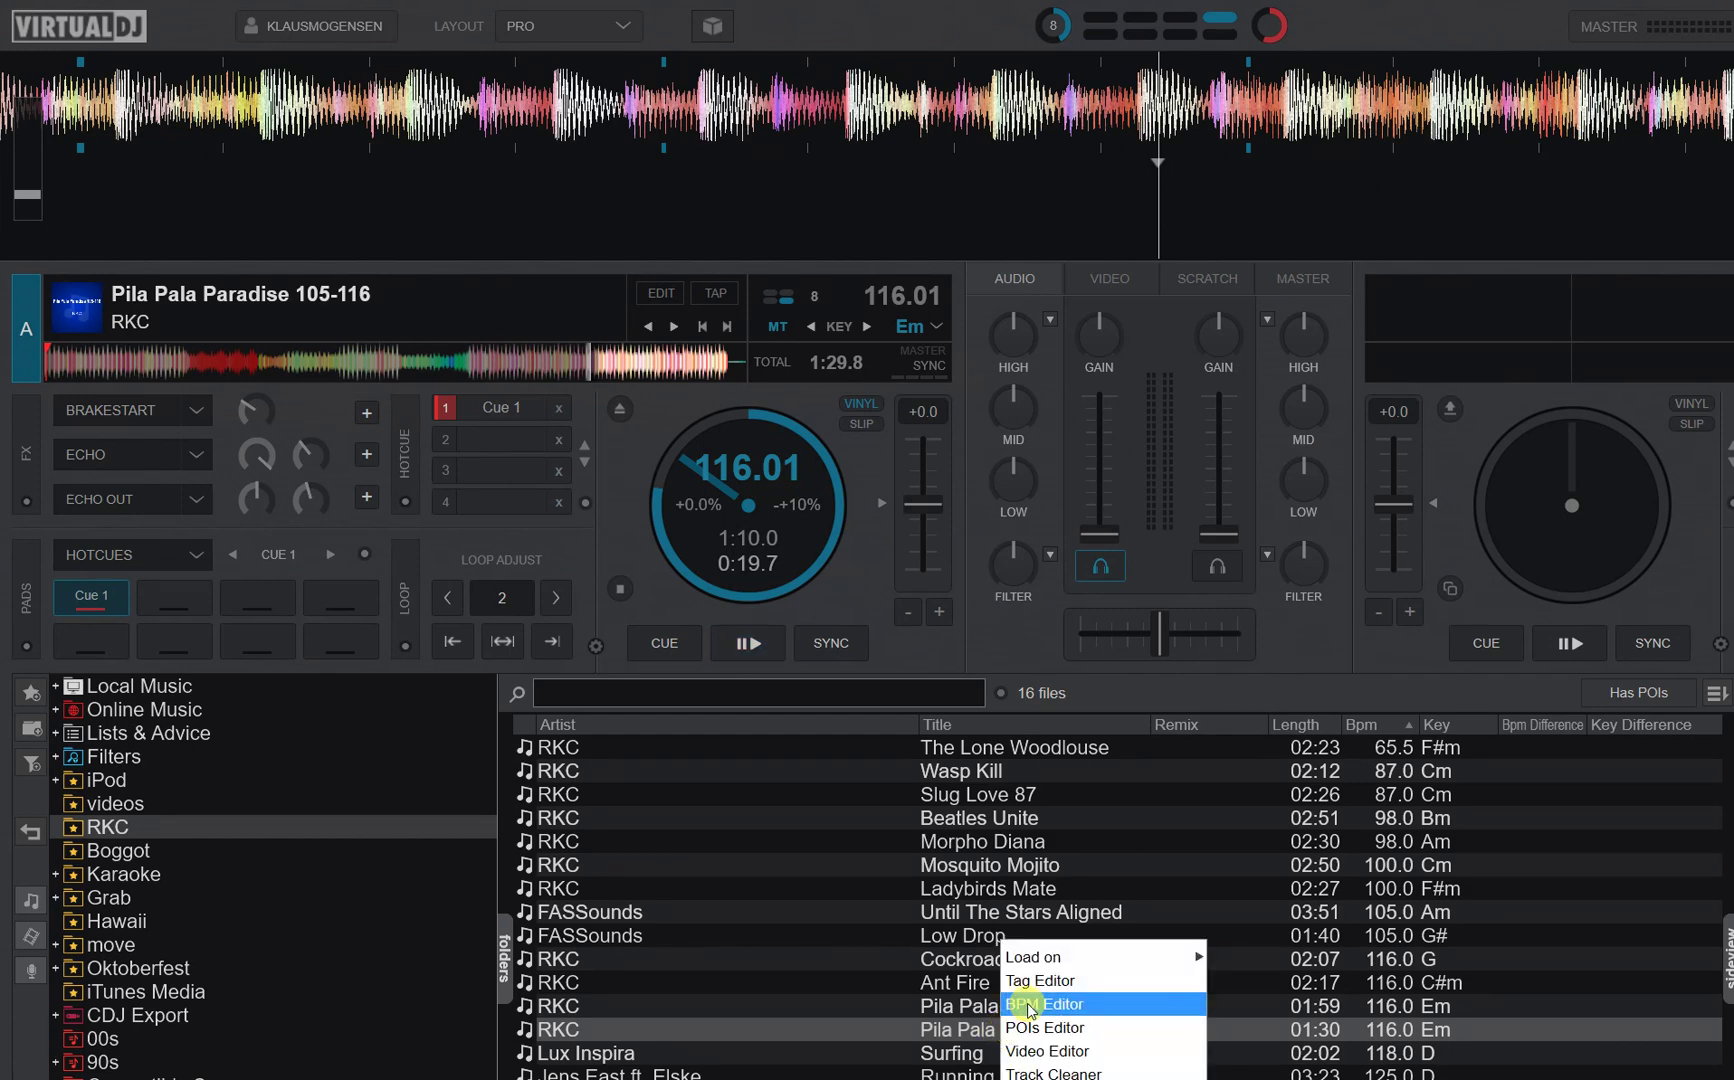
pyautogui.click(1029, 1006)
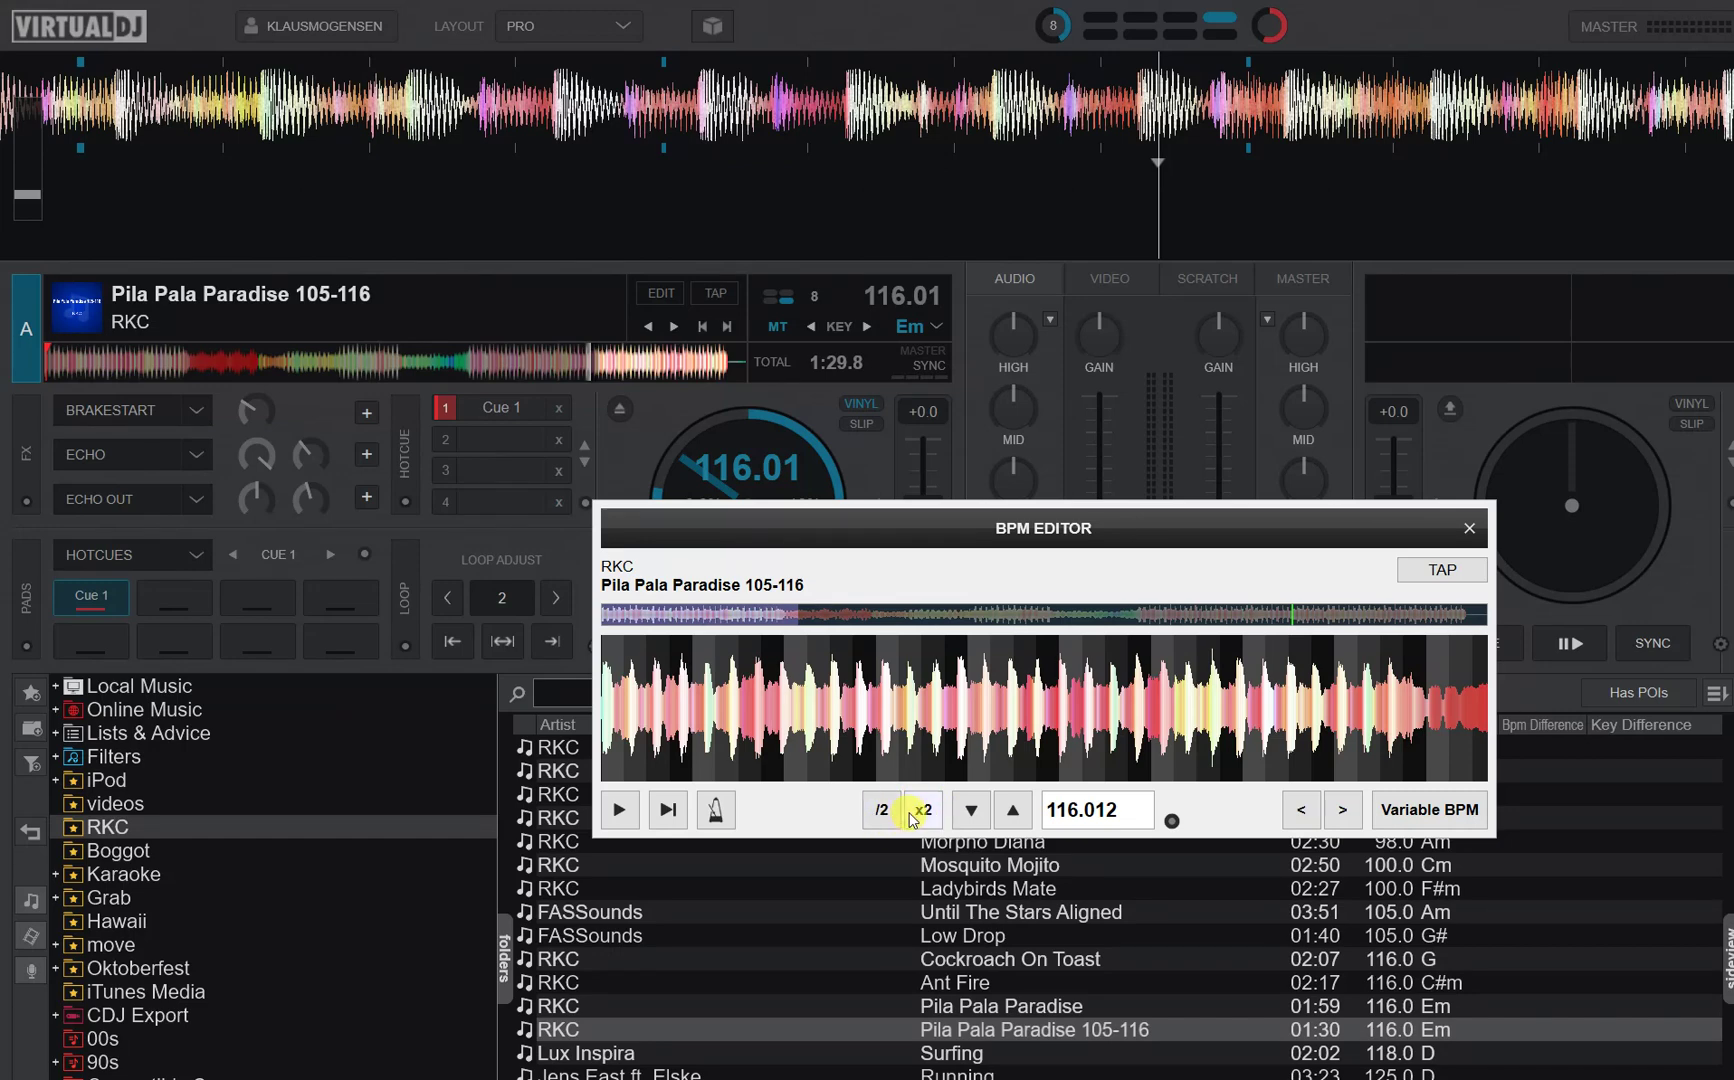
pyautogui.click(1415, 824)
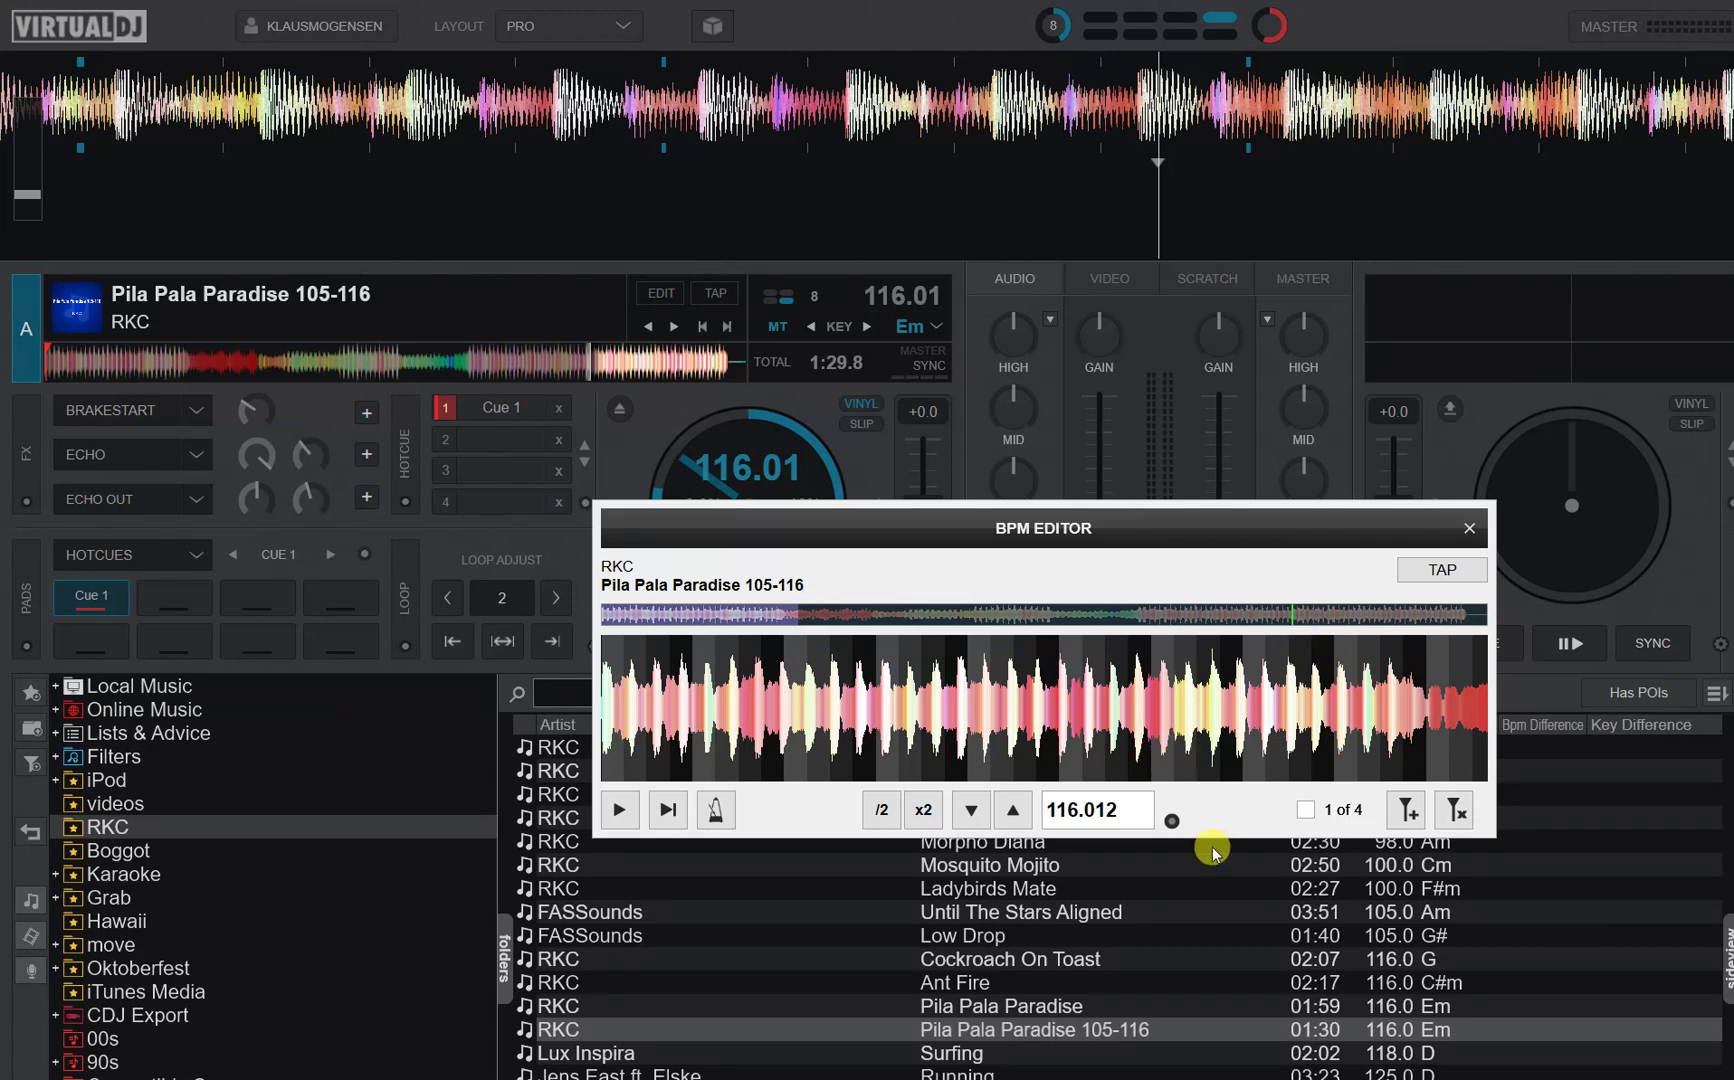
# Re-analyze with Multiple BPM and zoom out to show the 105.2 and 116.0 bpm sections.
pyautogui.click(1172, 822)
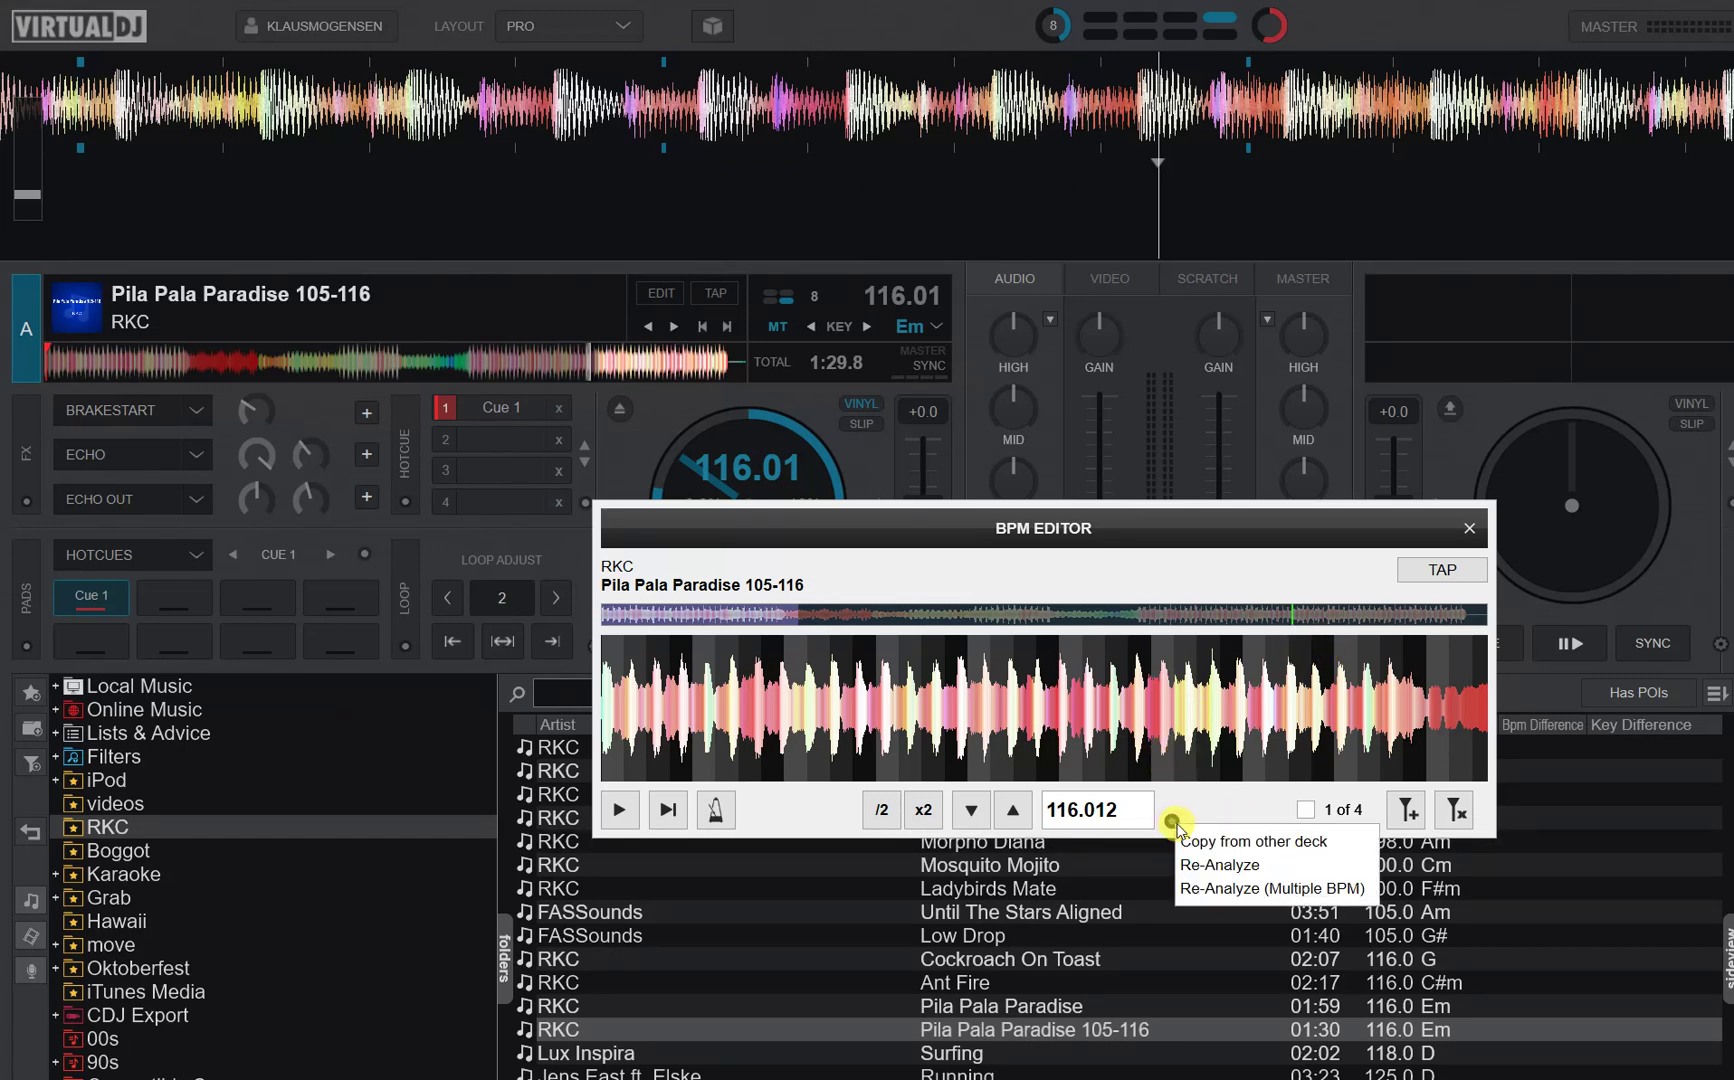
pyautogui.click(1337, 889)
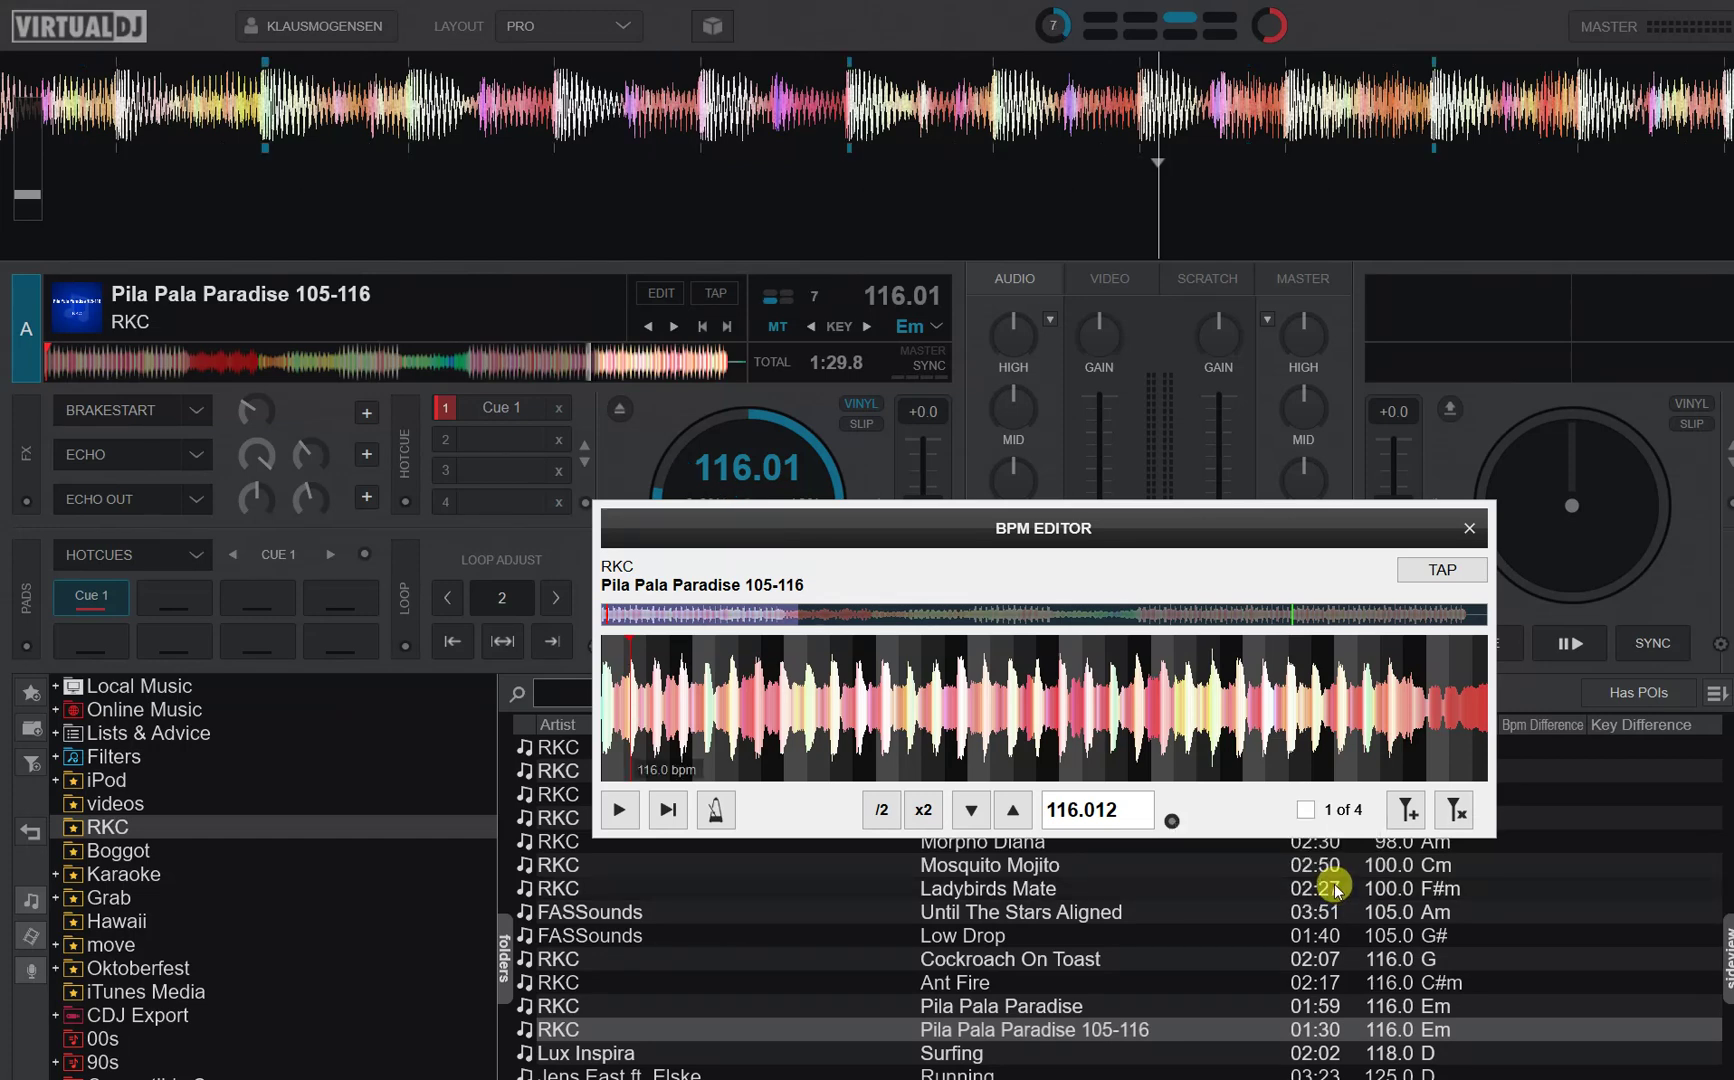
pyautogui.click(1196, 717)
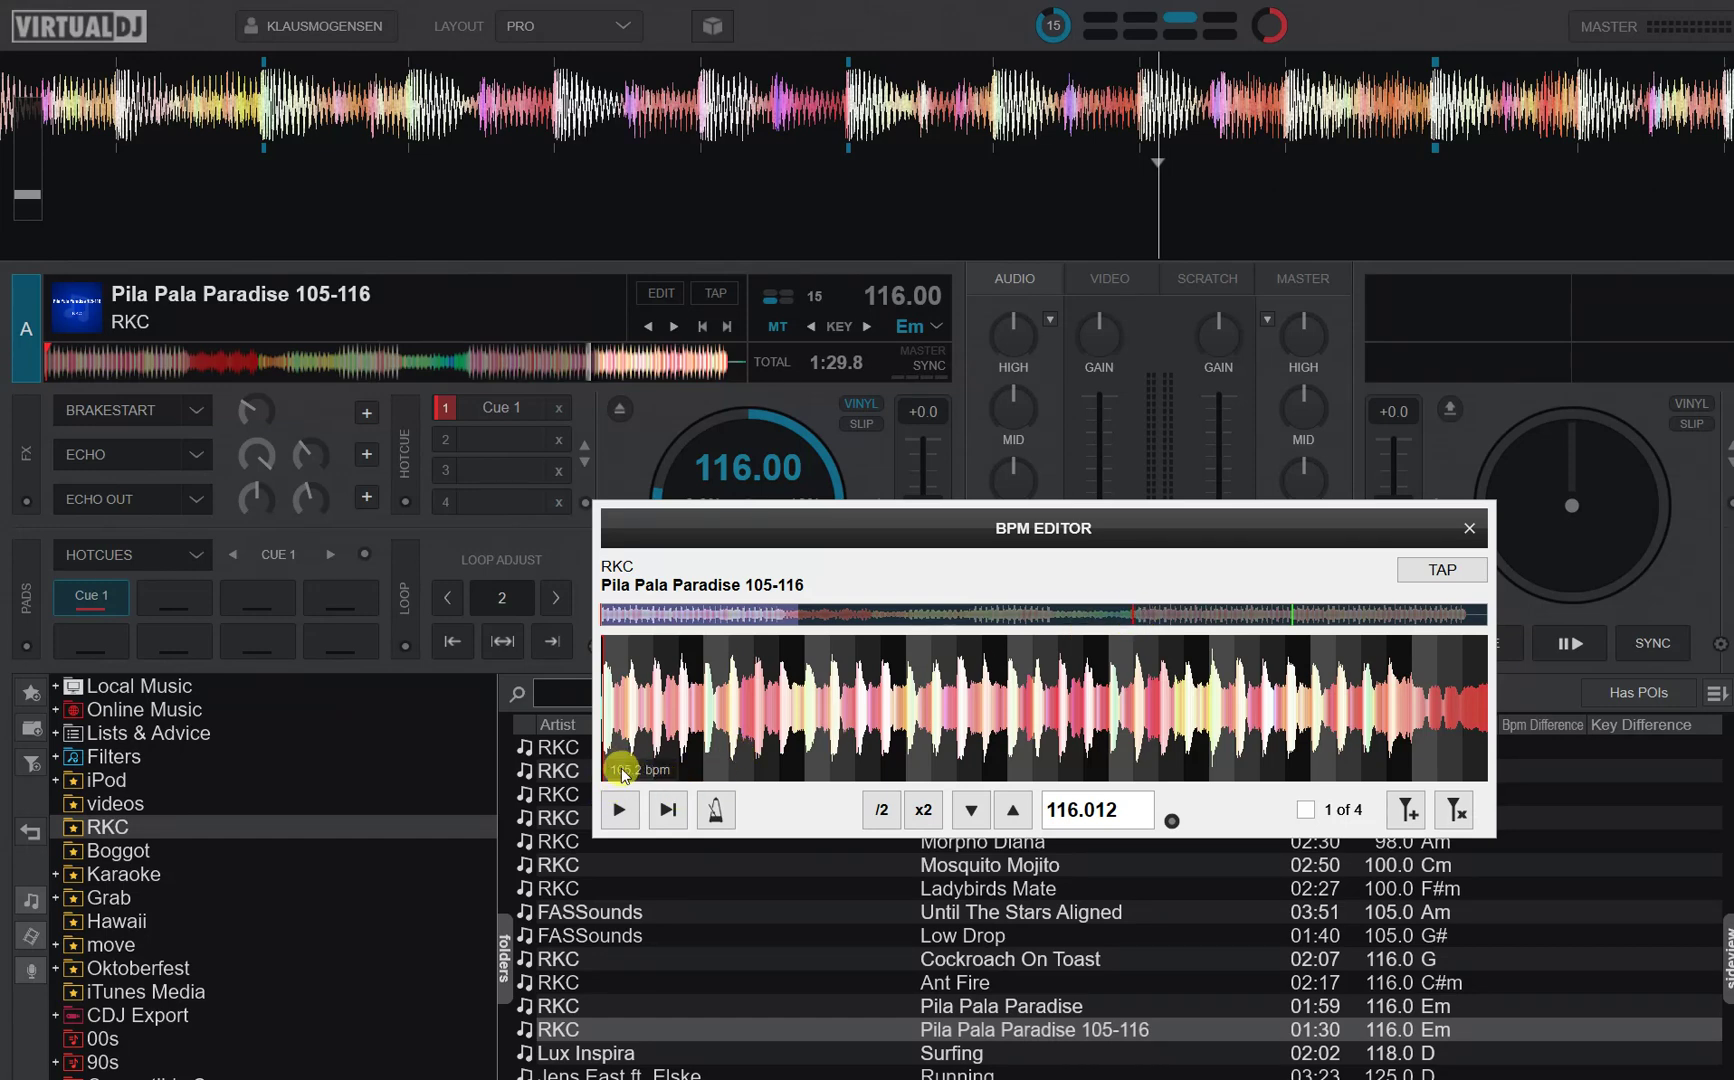
pyautogui.scroll(-6, 715, 693)
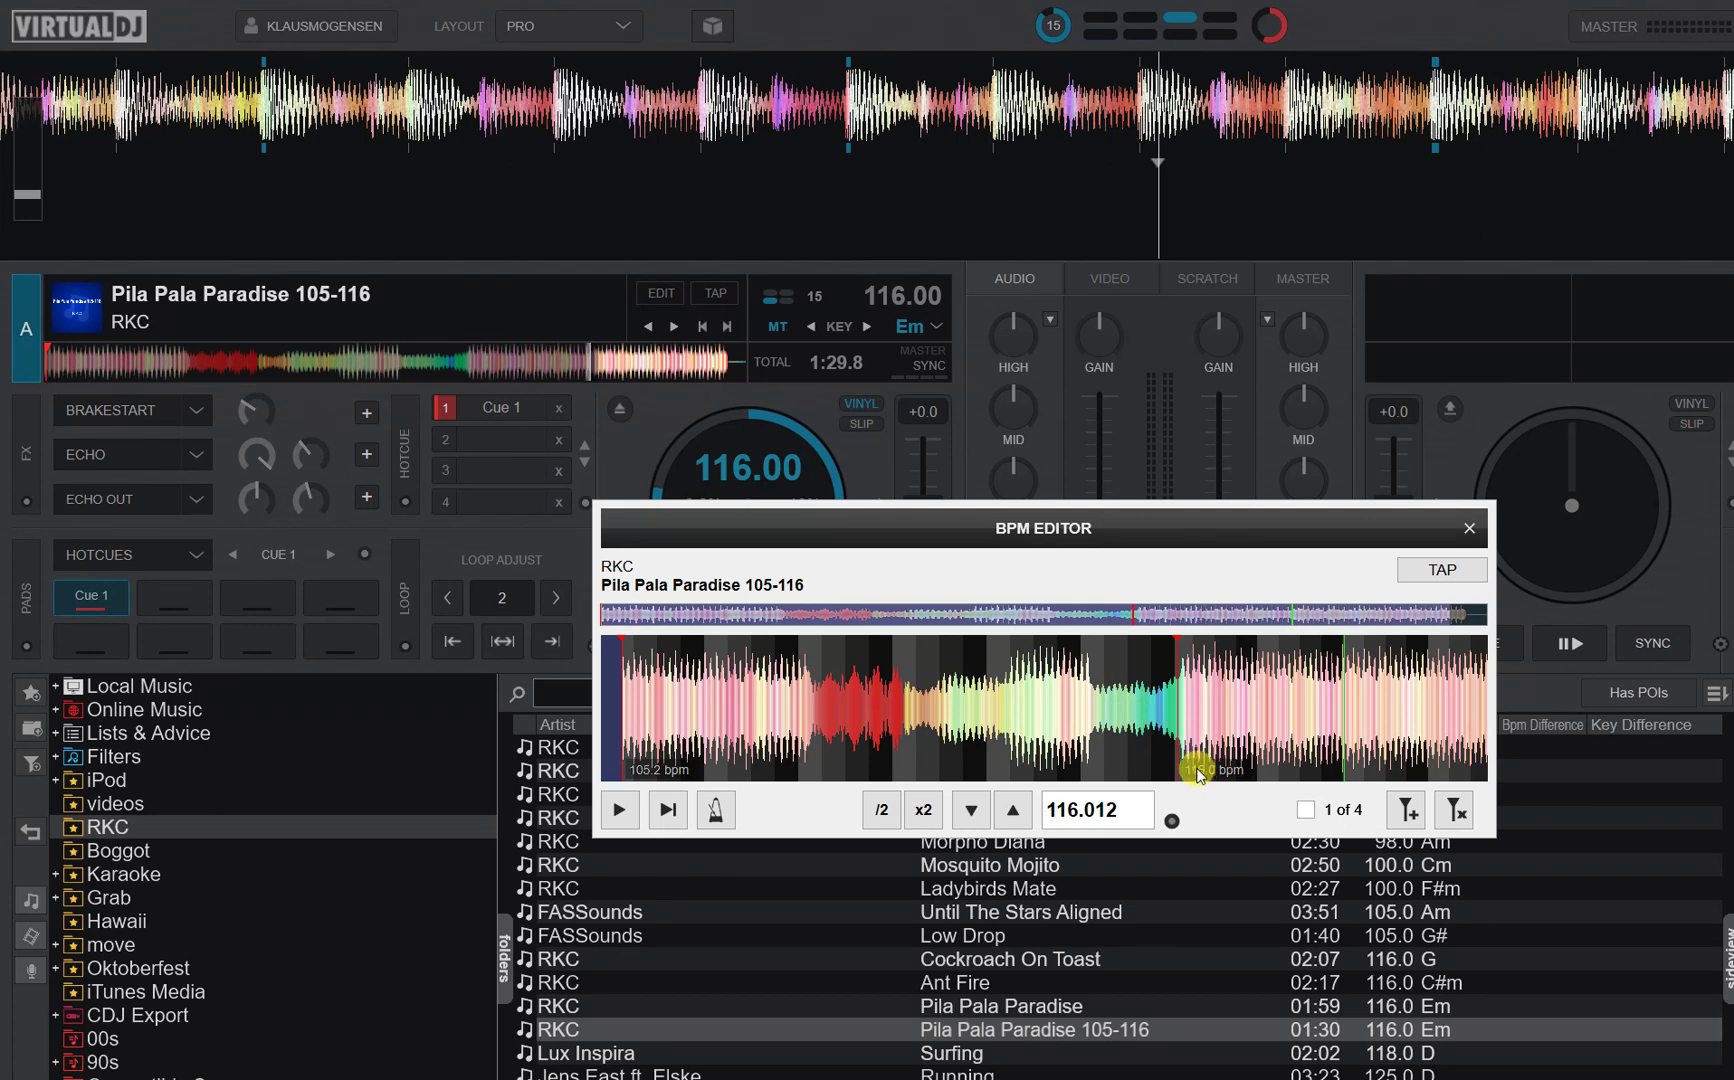
# Close the BPM Editor and check deck A reads 105.23 near the start, then 116.00 later.
pyautogui.click(1469, 530)
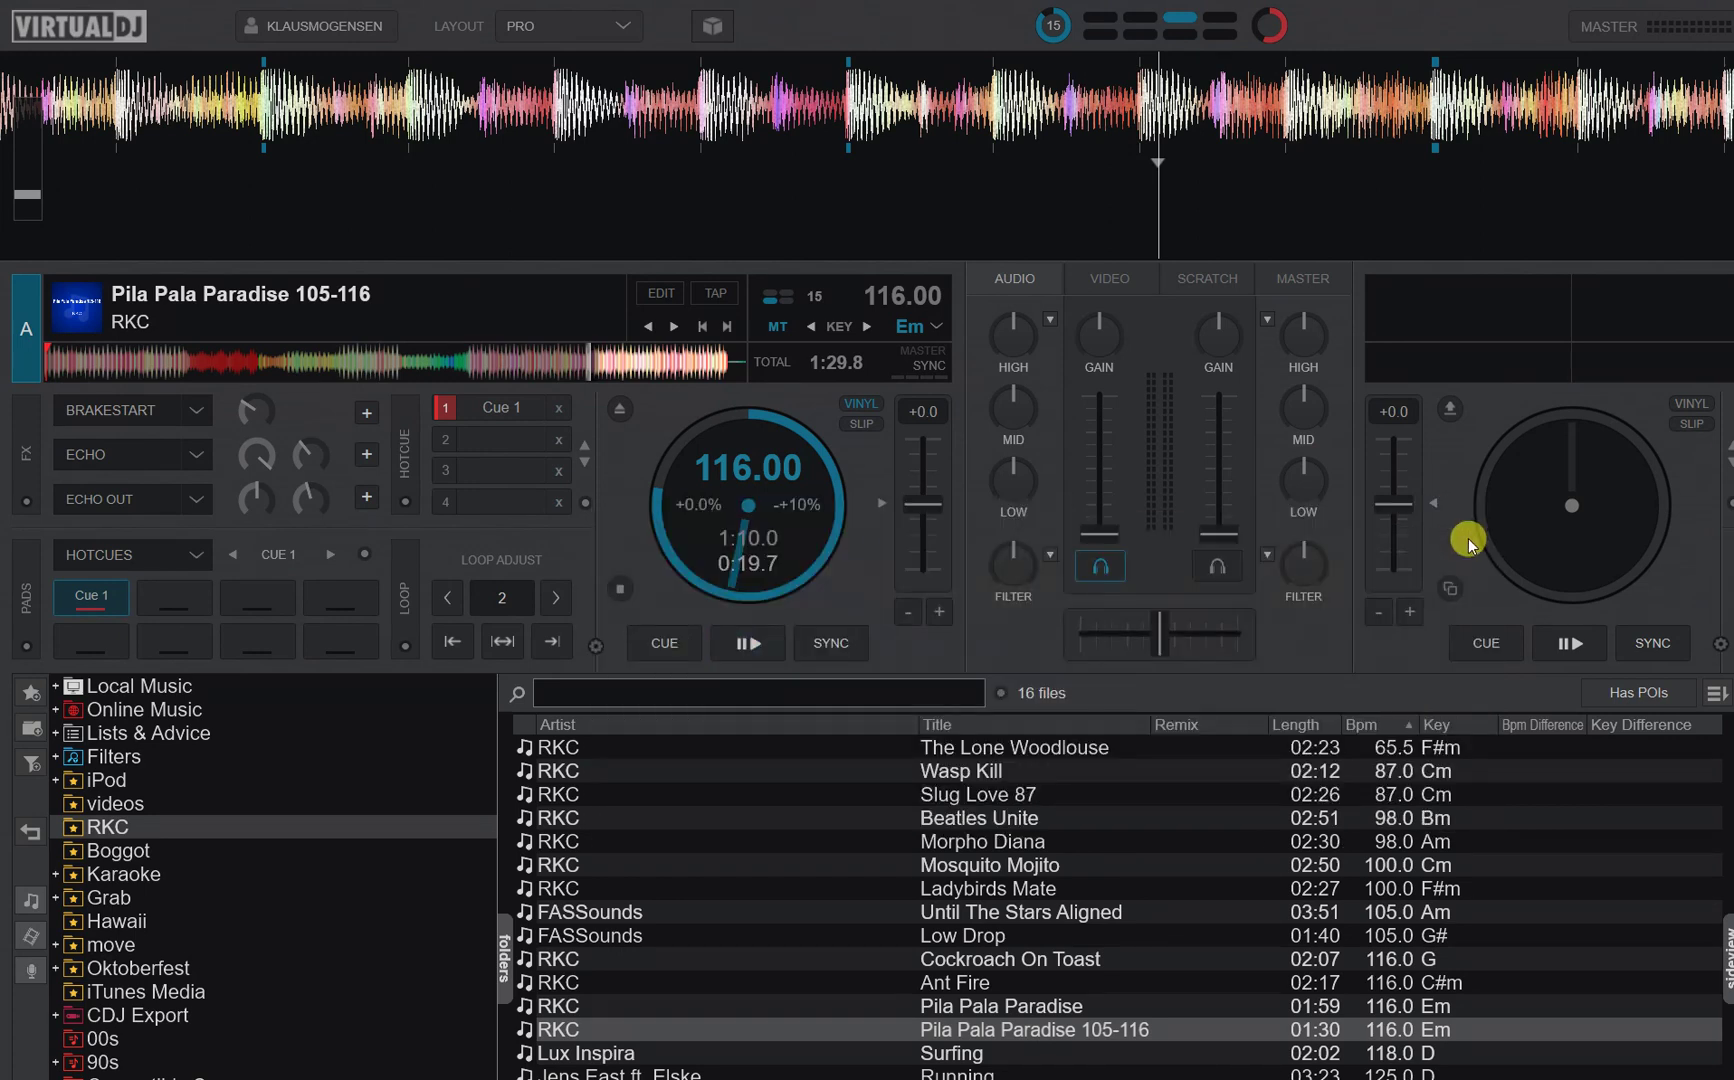
pyautogui.click(103, 361)
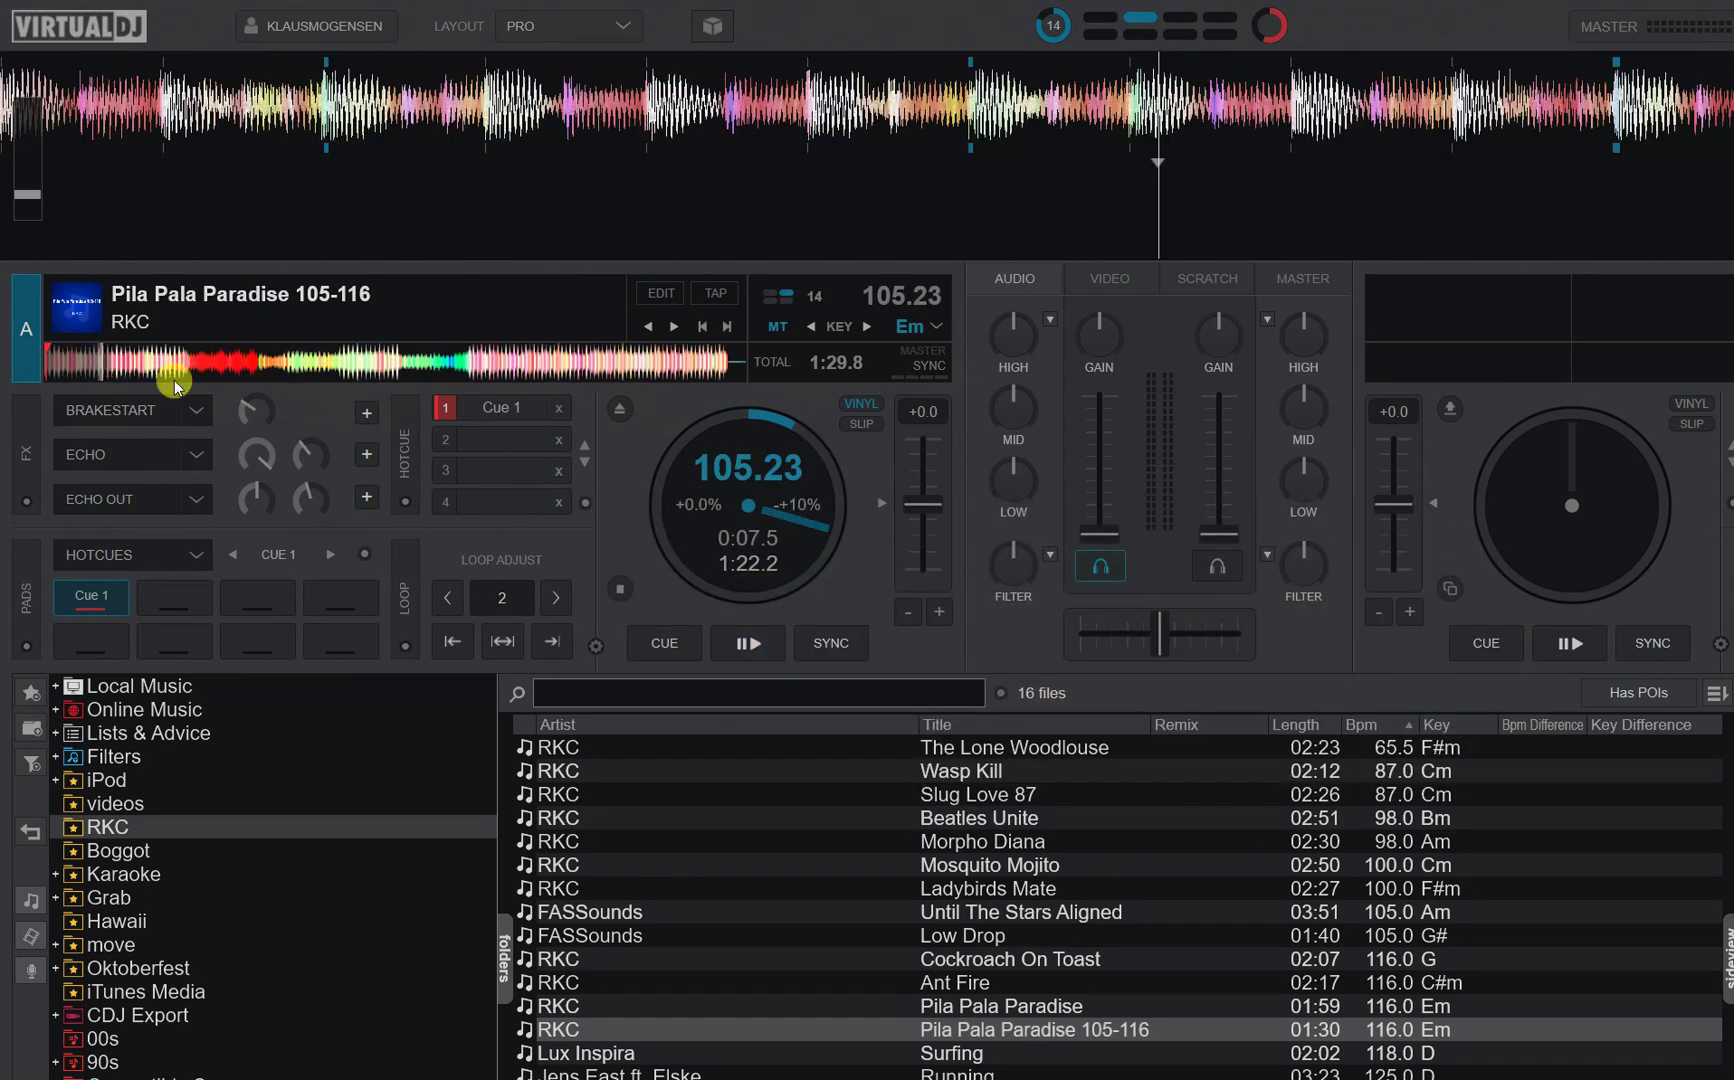
pyautogui.click(475, 358)
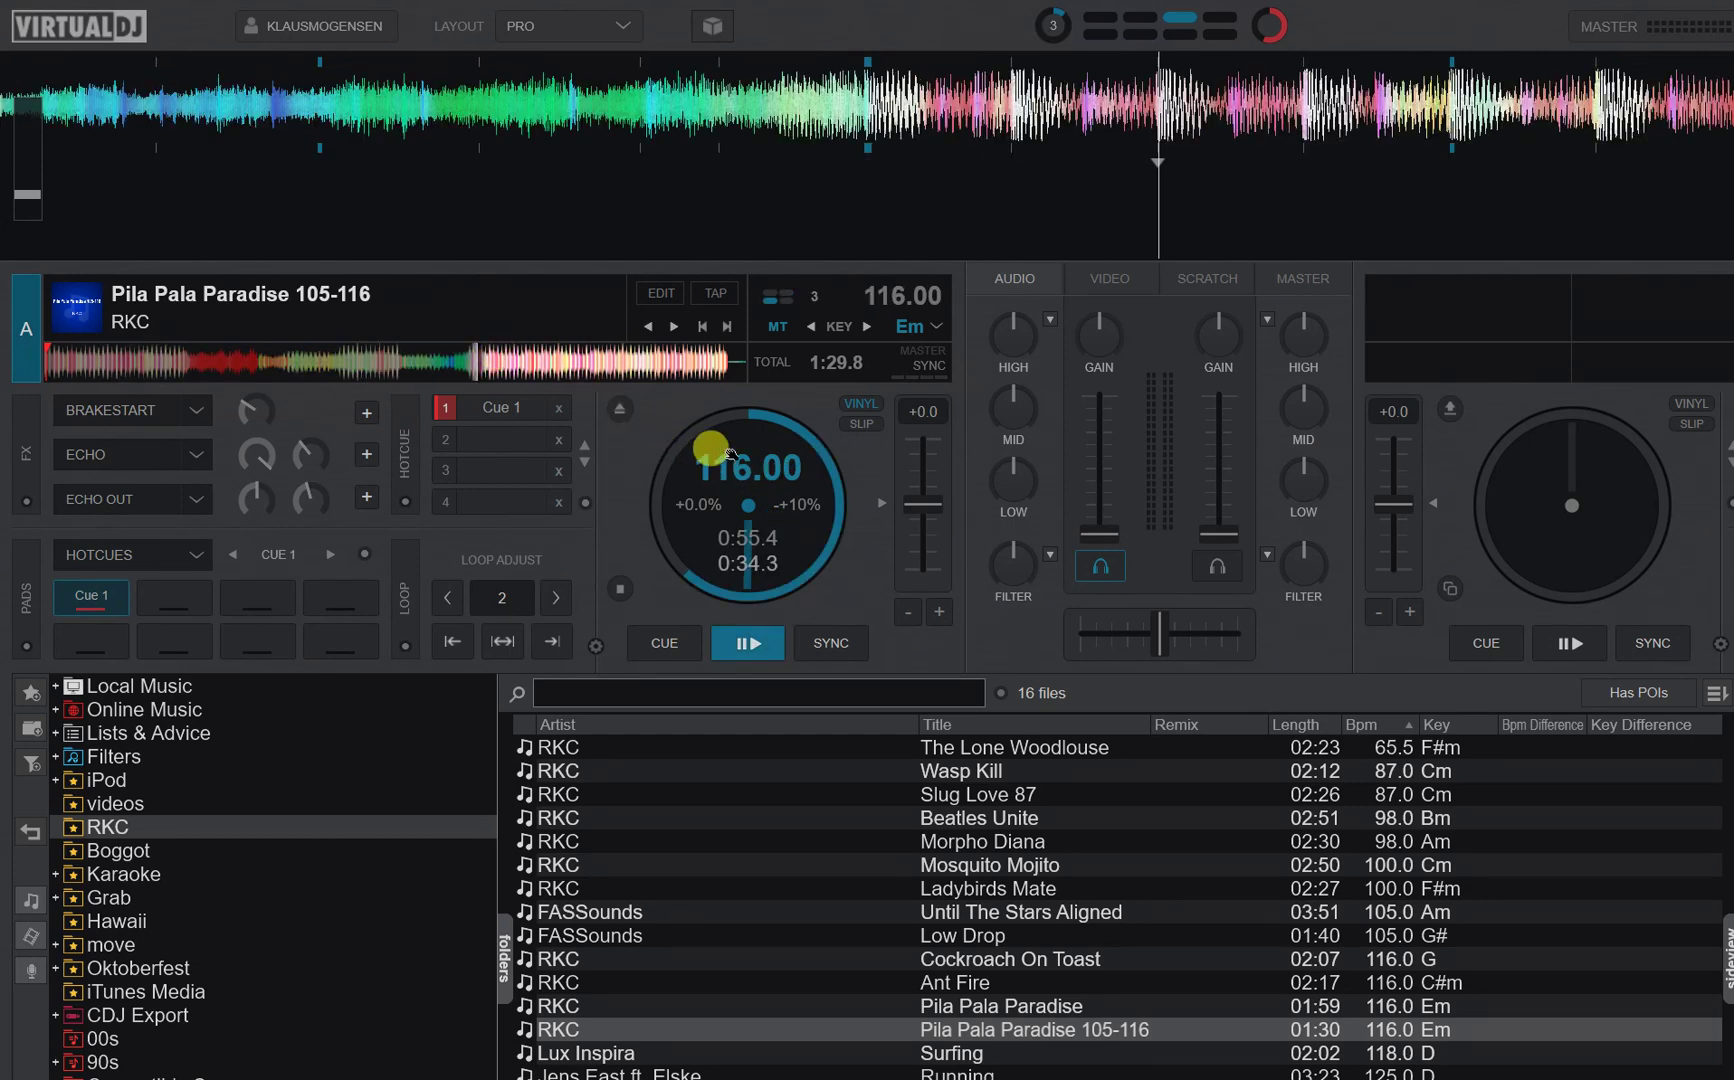
pyautogui.moveTo(737, 477)
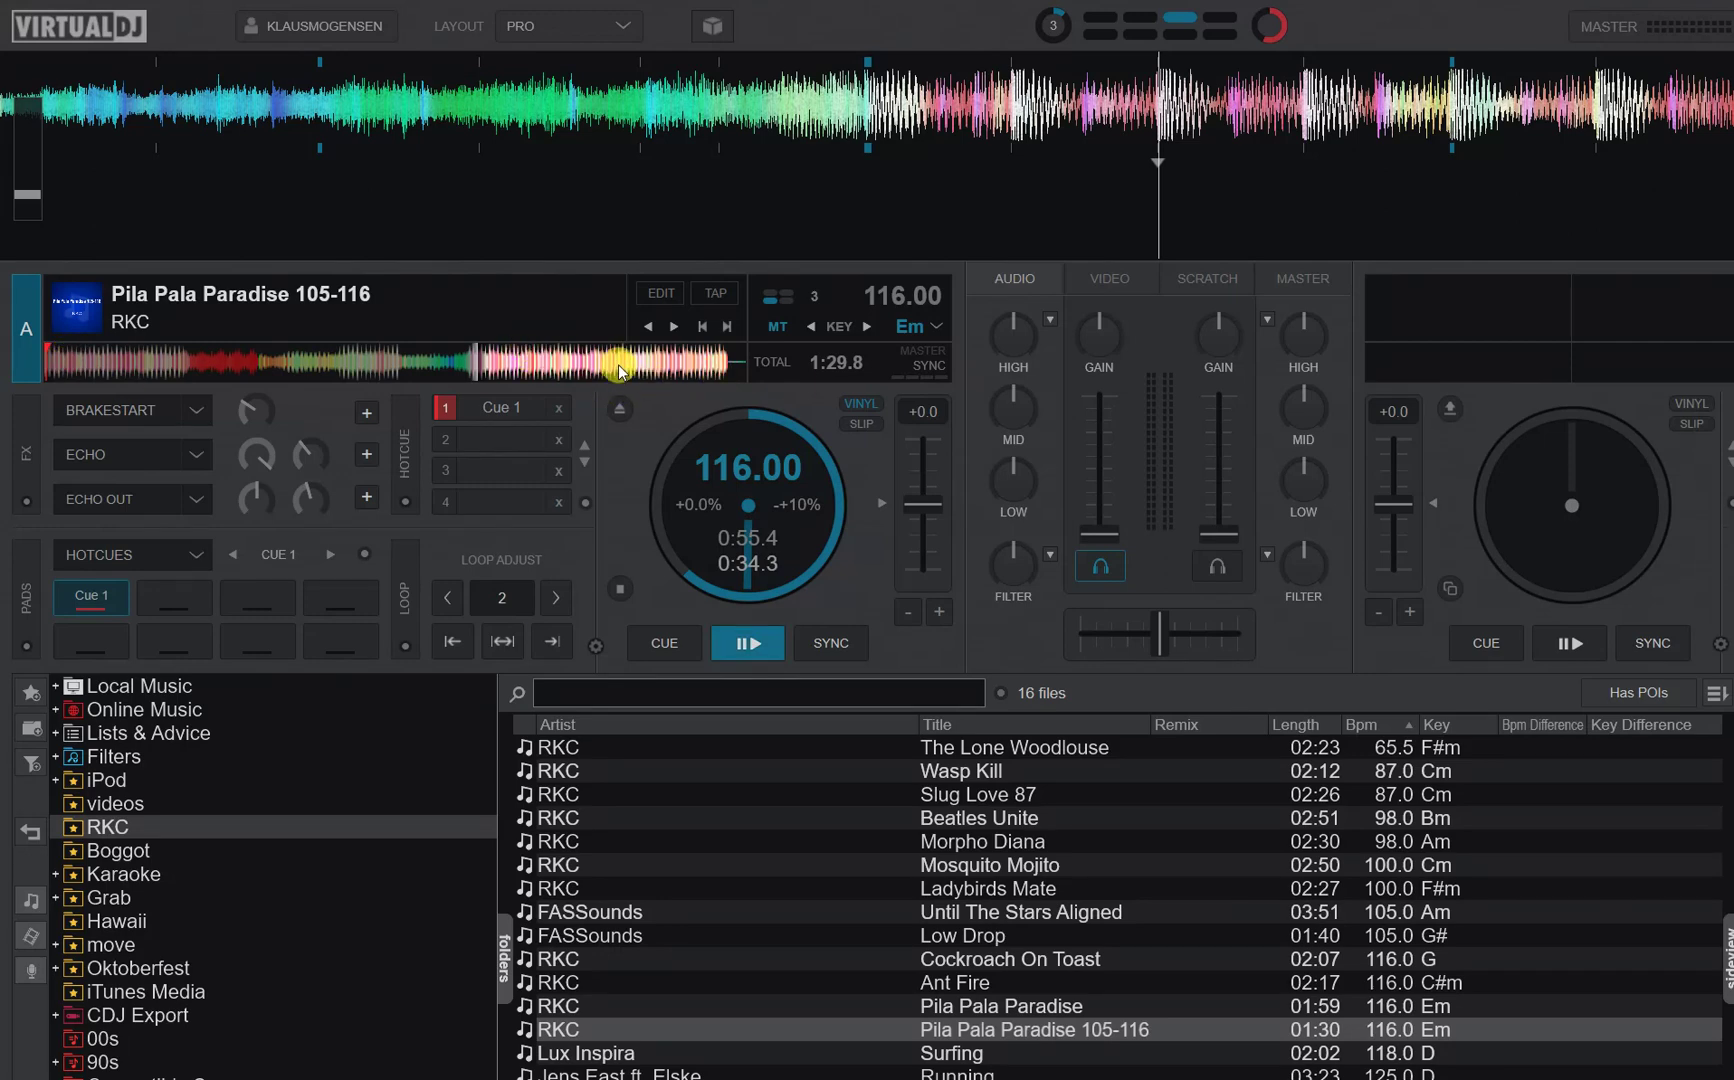
# Jump between deck A's two tempo sections to near the end, then select Surfing in the browser.
pyautogui.click(98, 356)
pyautogui.click(608, 362)
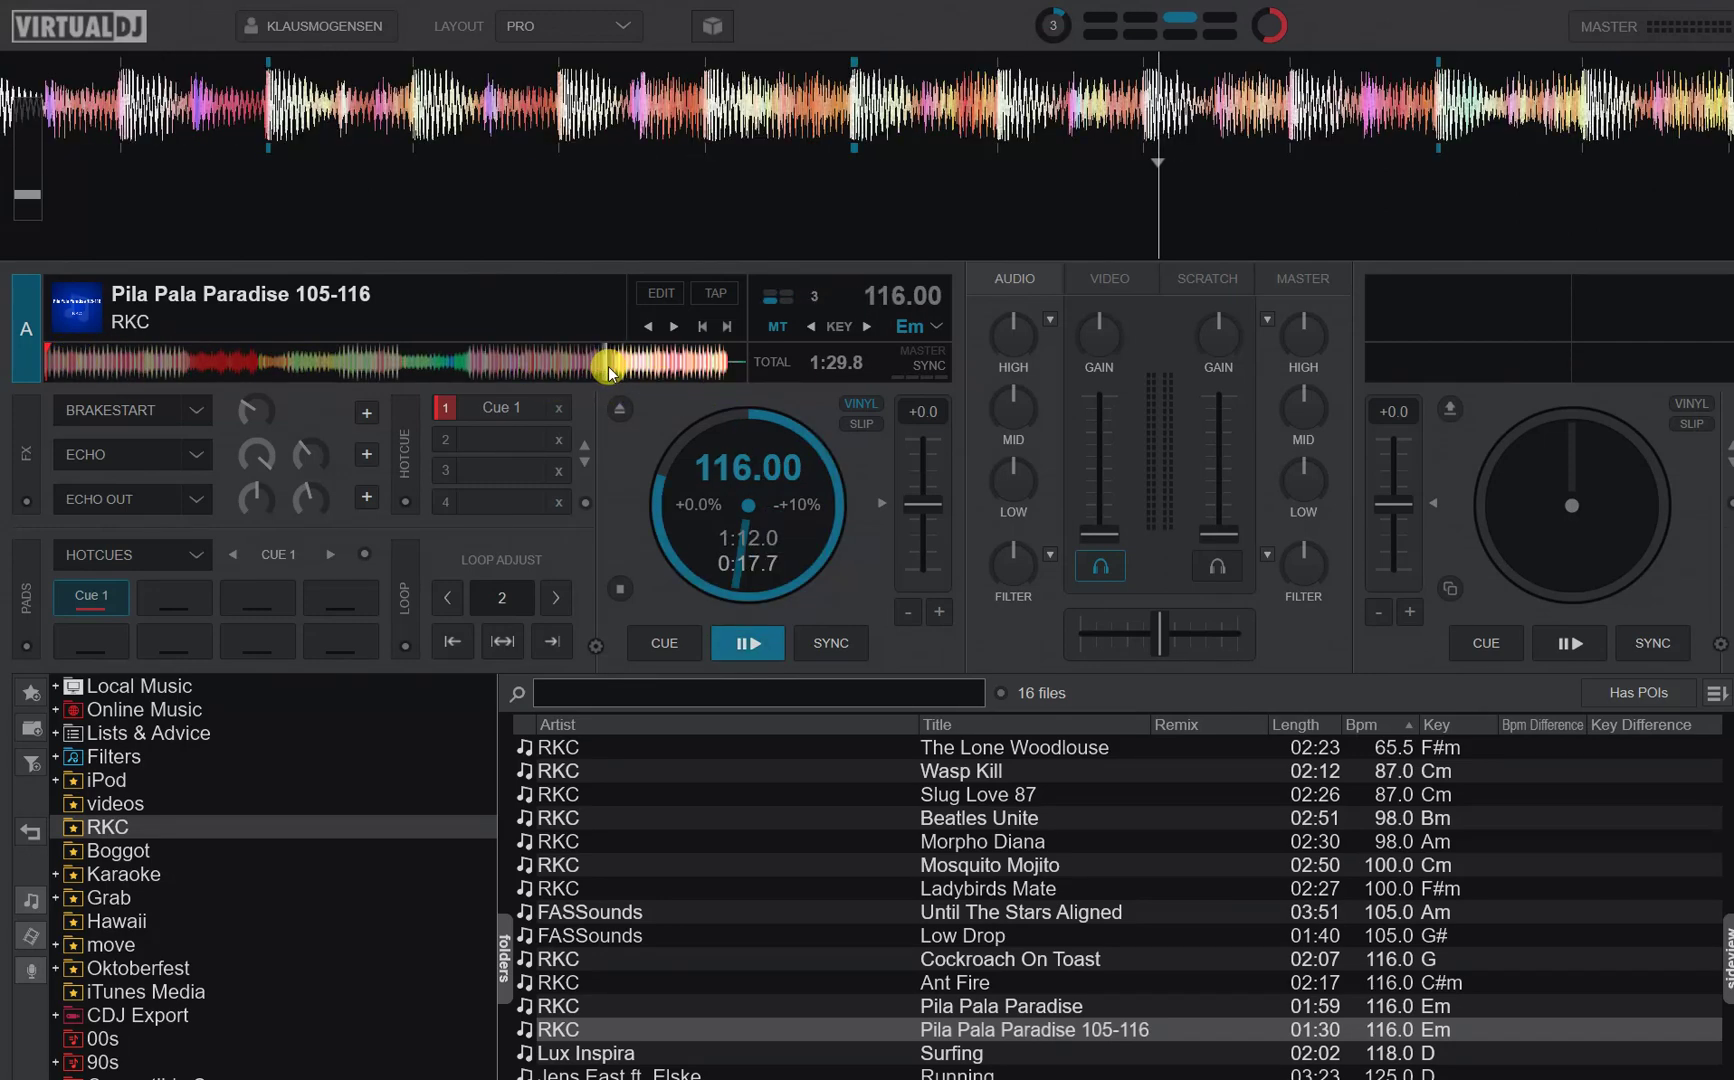
pyautogui.click(140, 368)
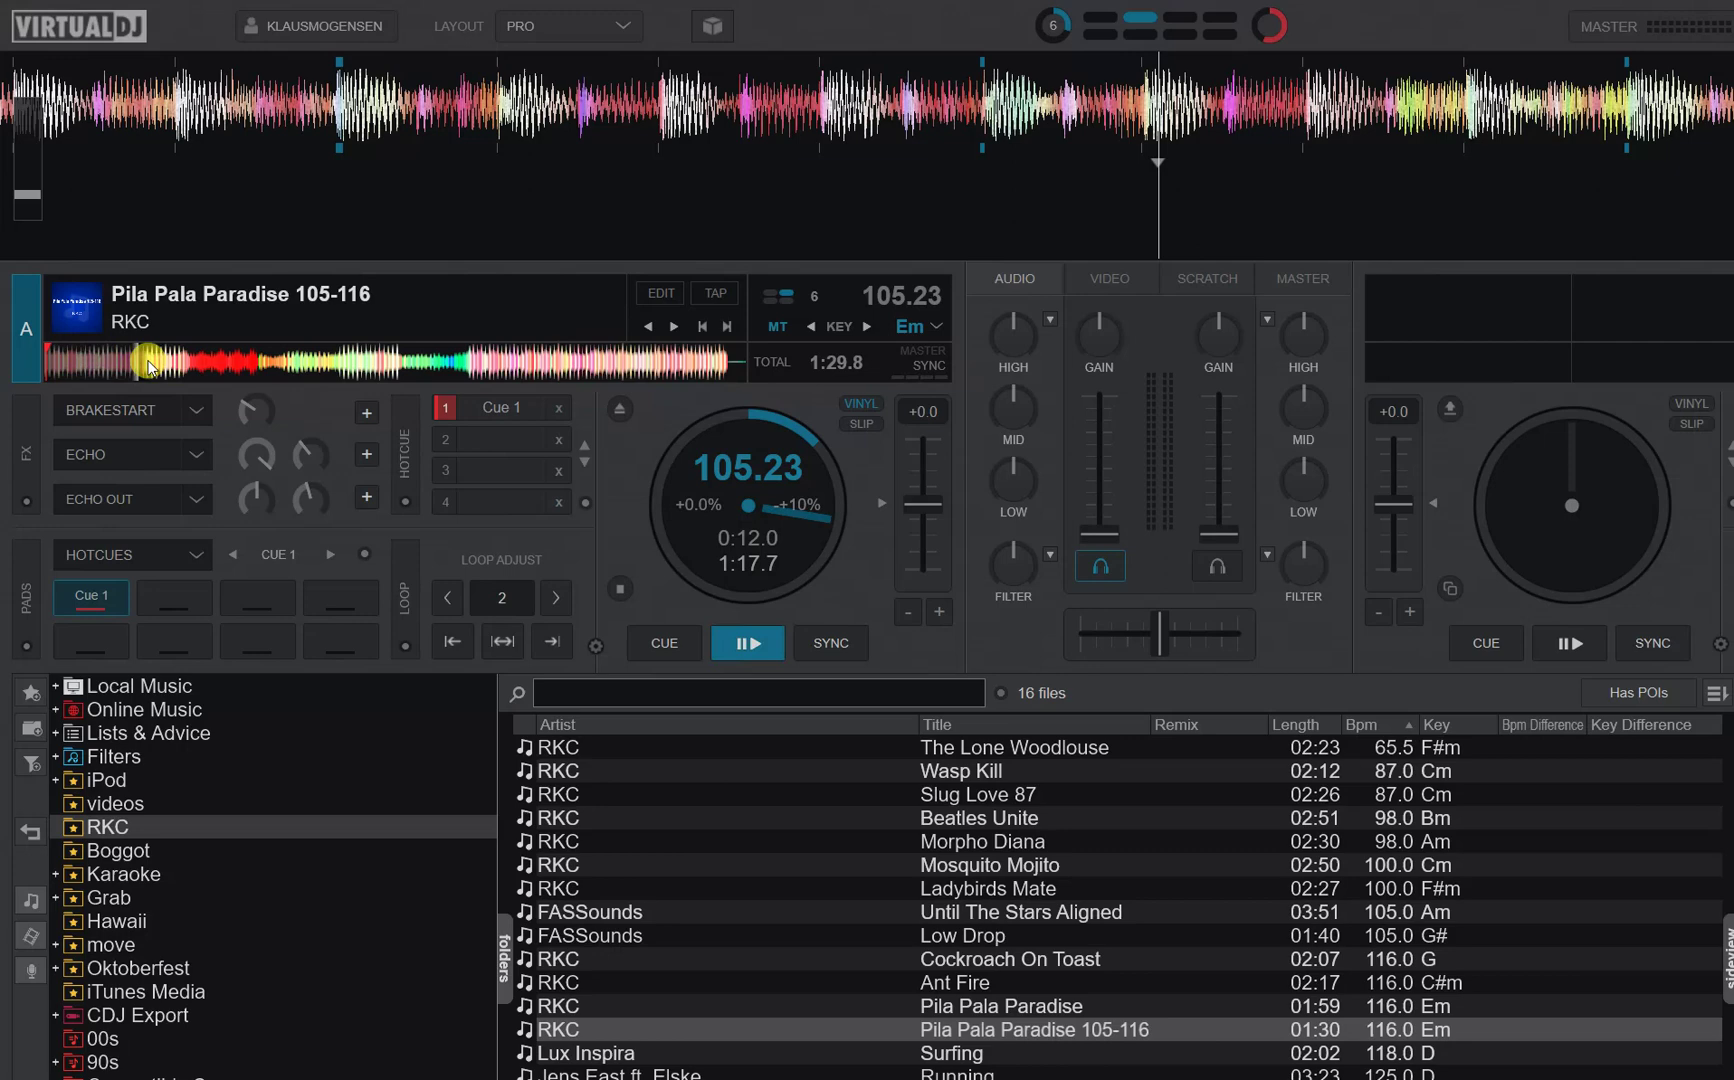
pyautogui.click(627, 370)
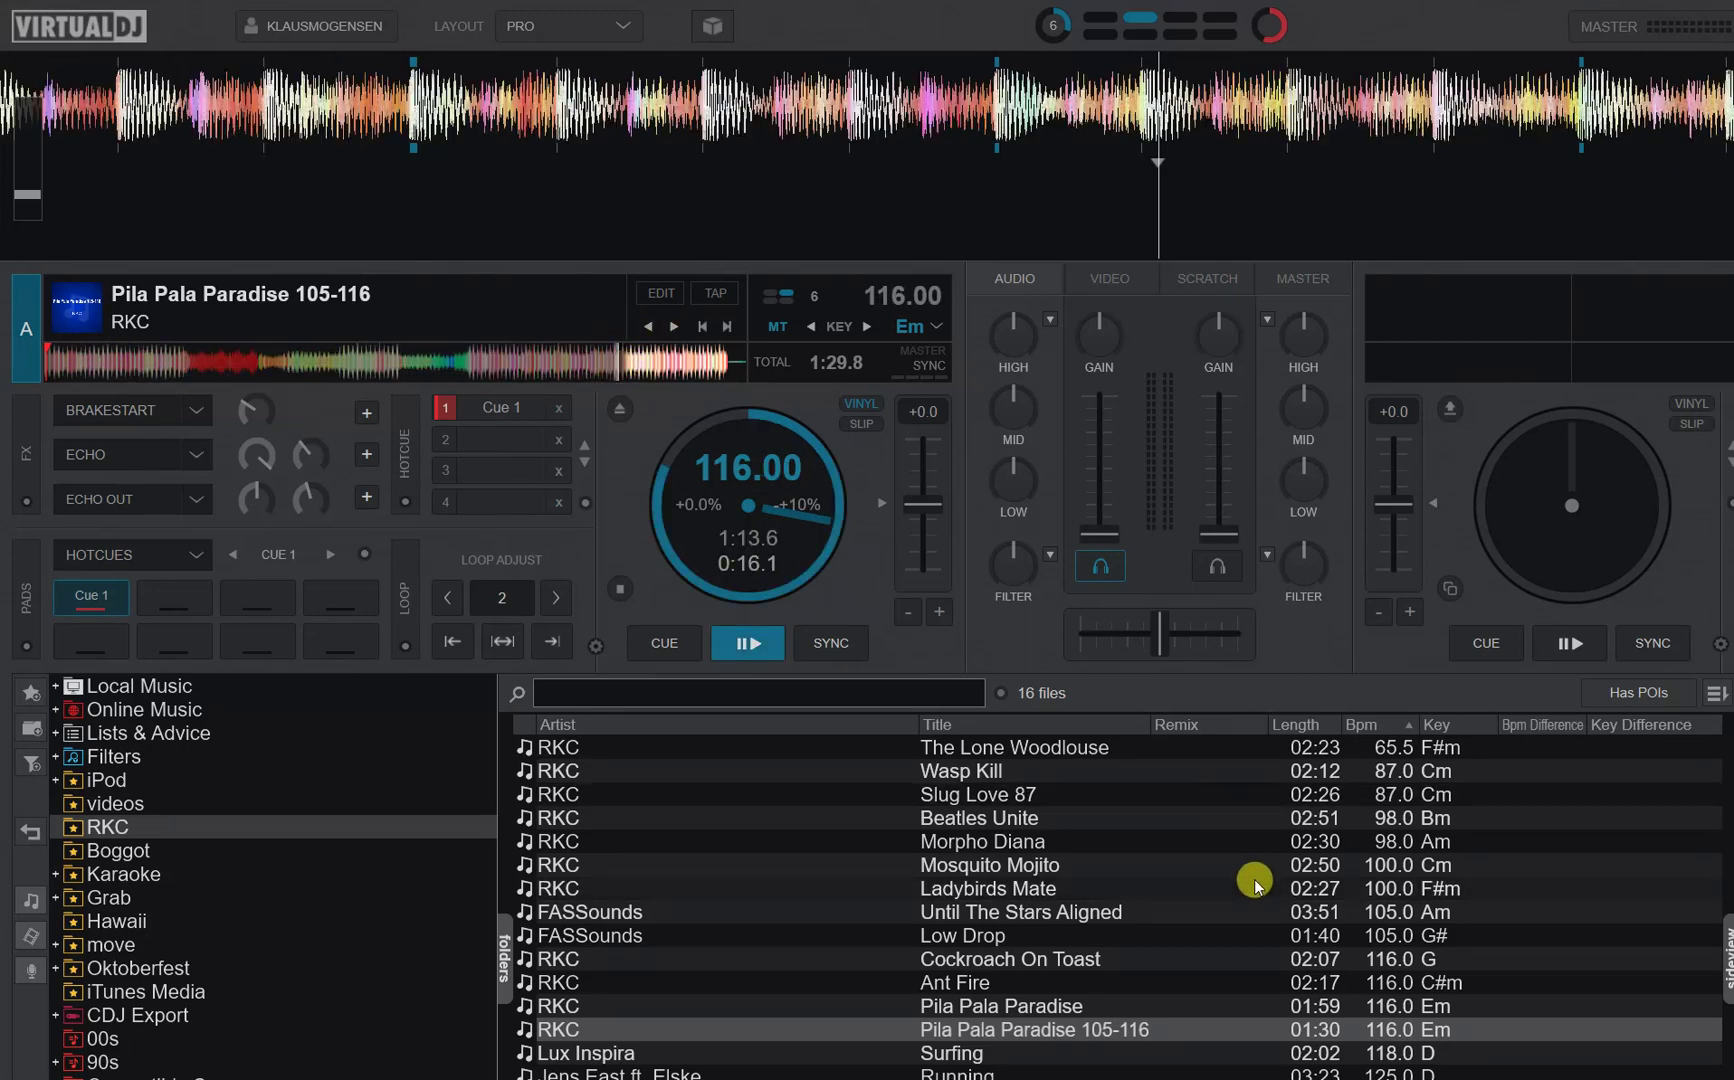
pyautogui.click(1005, 1050)
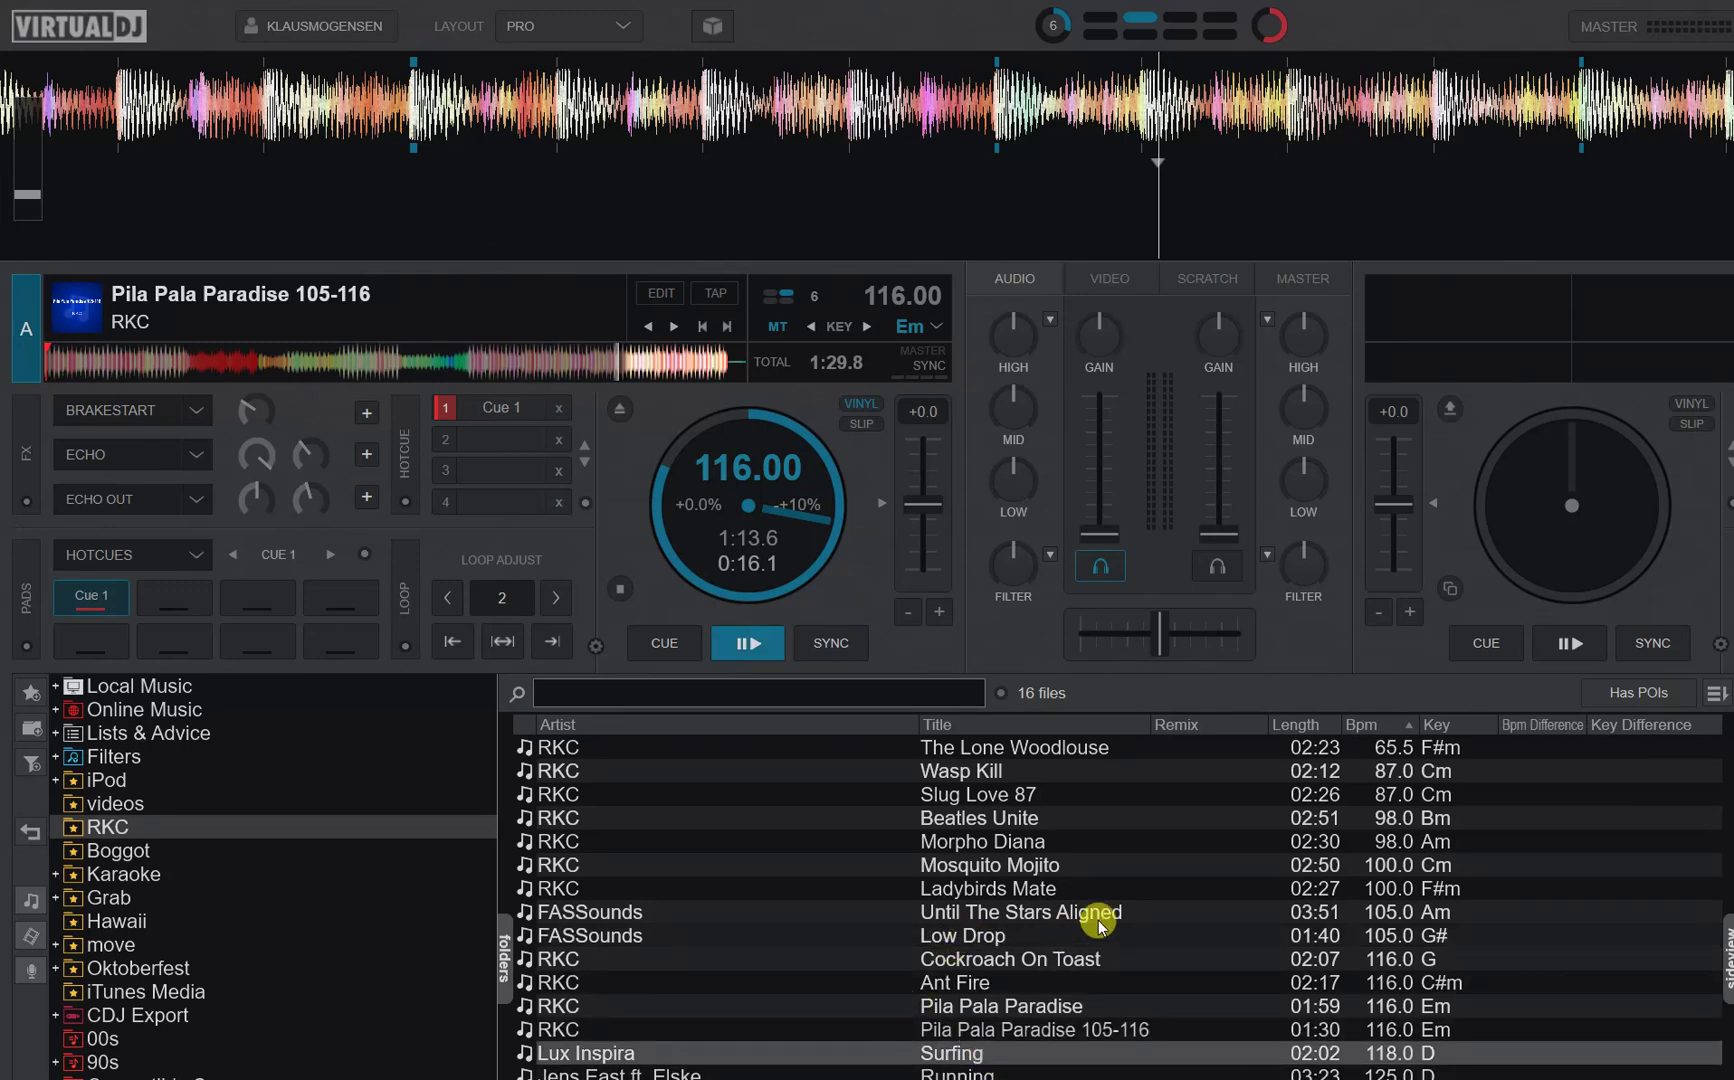
# Load Low Drop onto deck B, start it playing, and raise its volume fader.
pyautogui.click(993, 938)
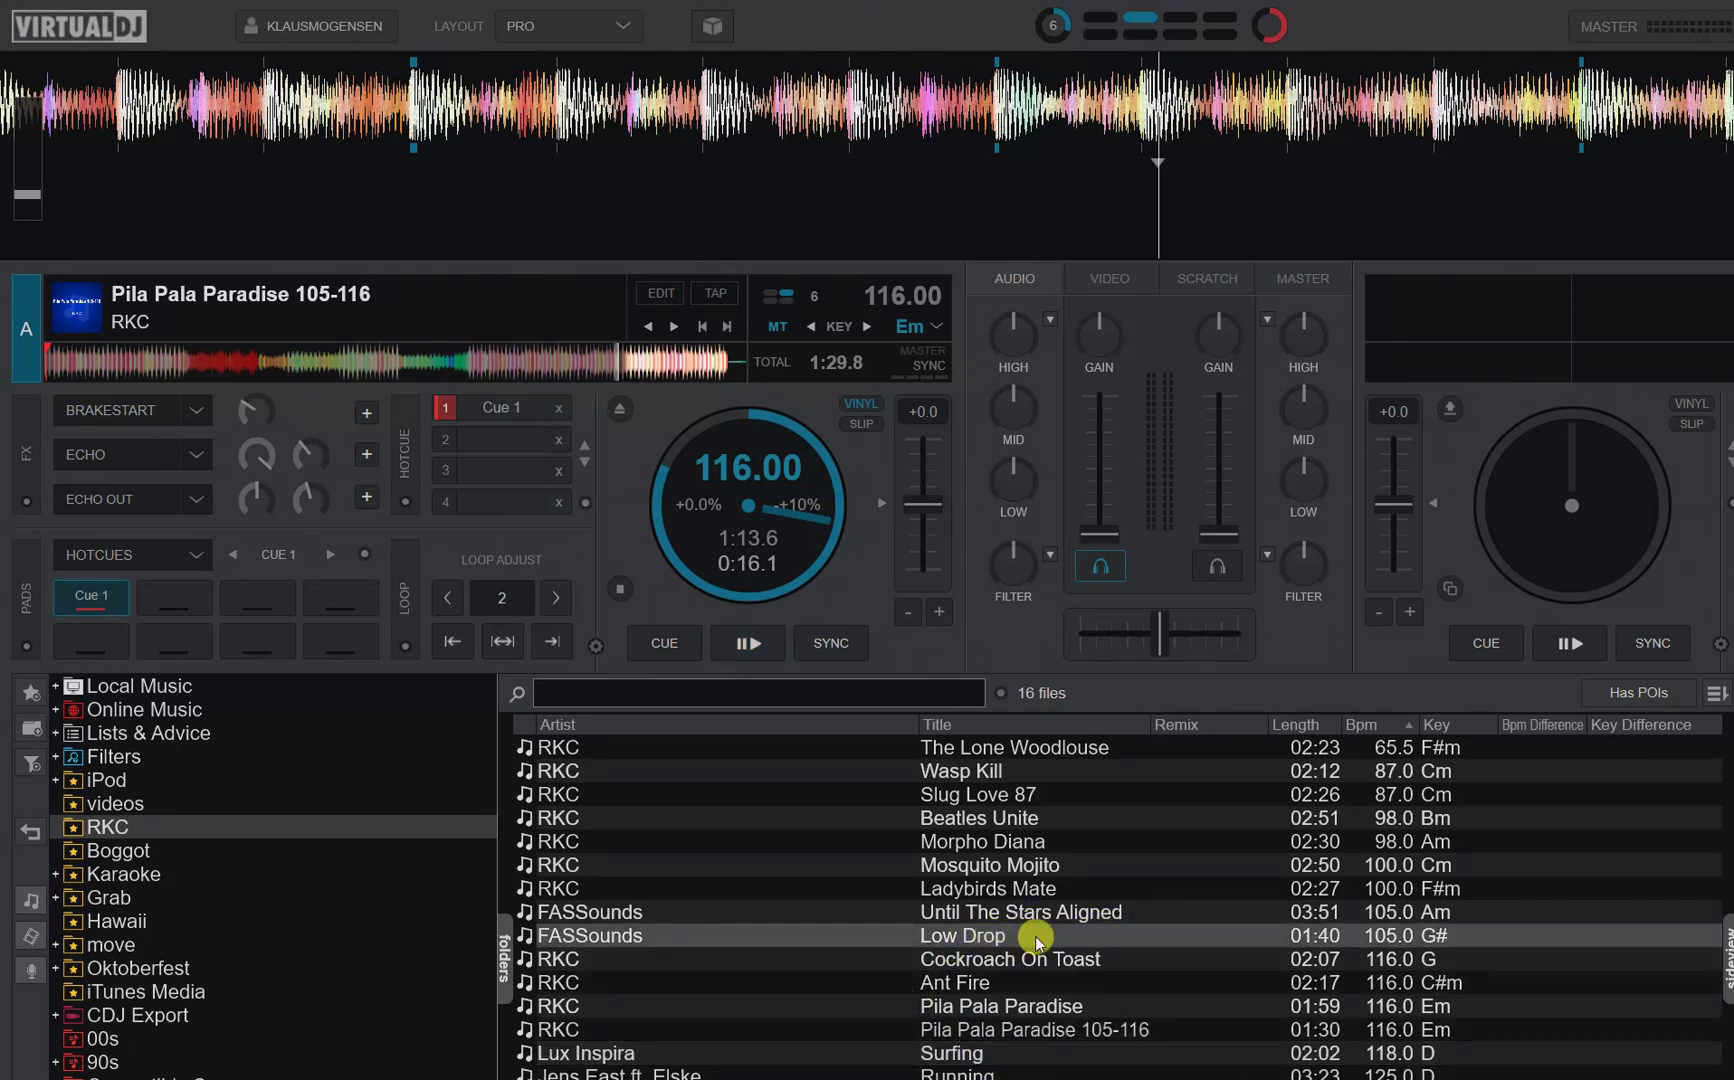
pyautogui.moveTo(998, 933)
pyautogui.mouseDown()
pyautogui.moveTo(1600, 525)
pyautogui.moveTo(1580, 485)
pyautogui.mouseUp()
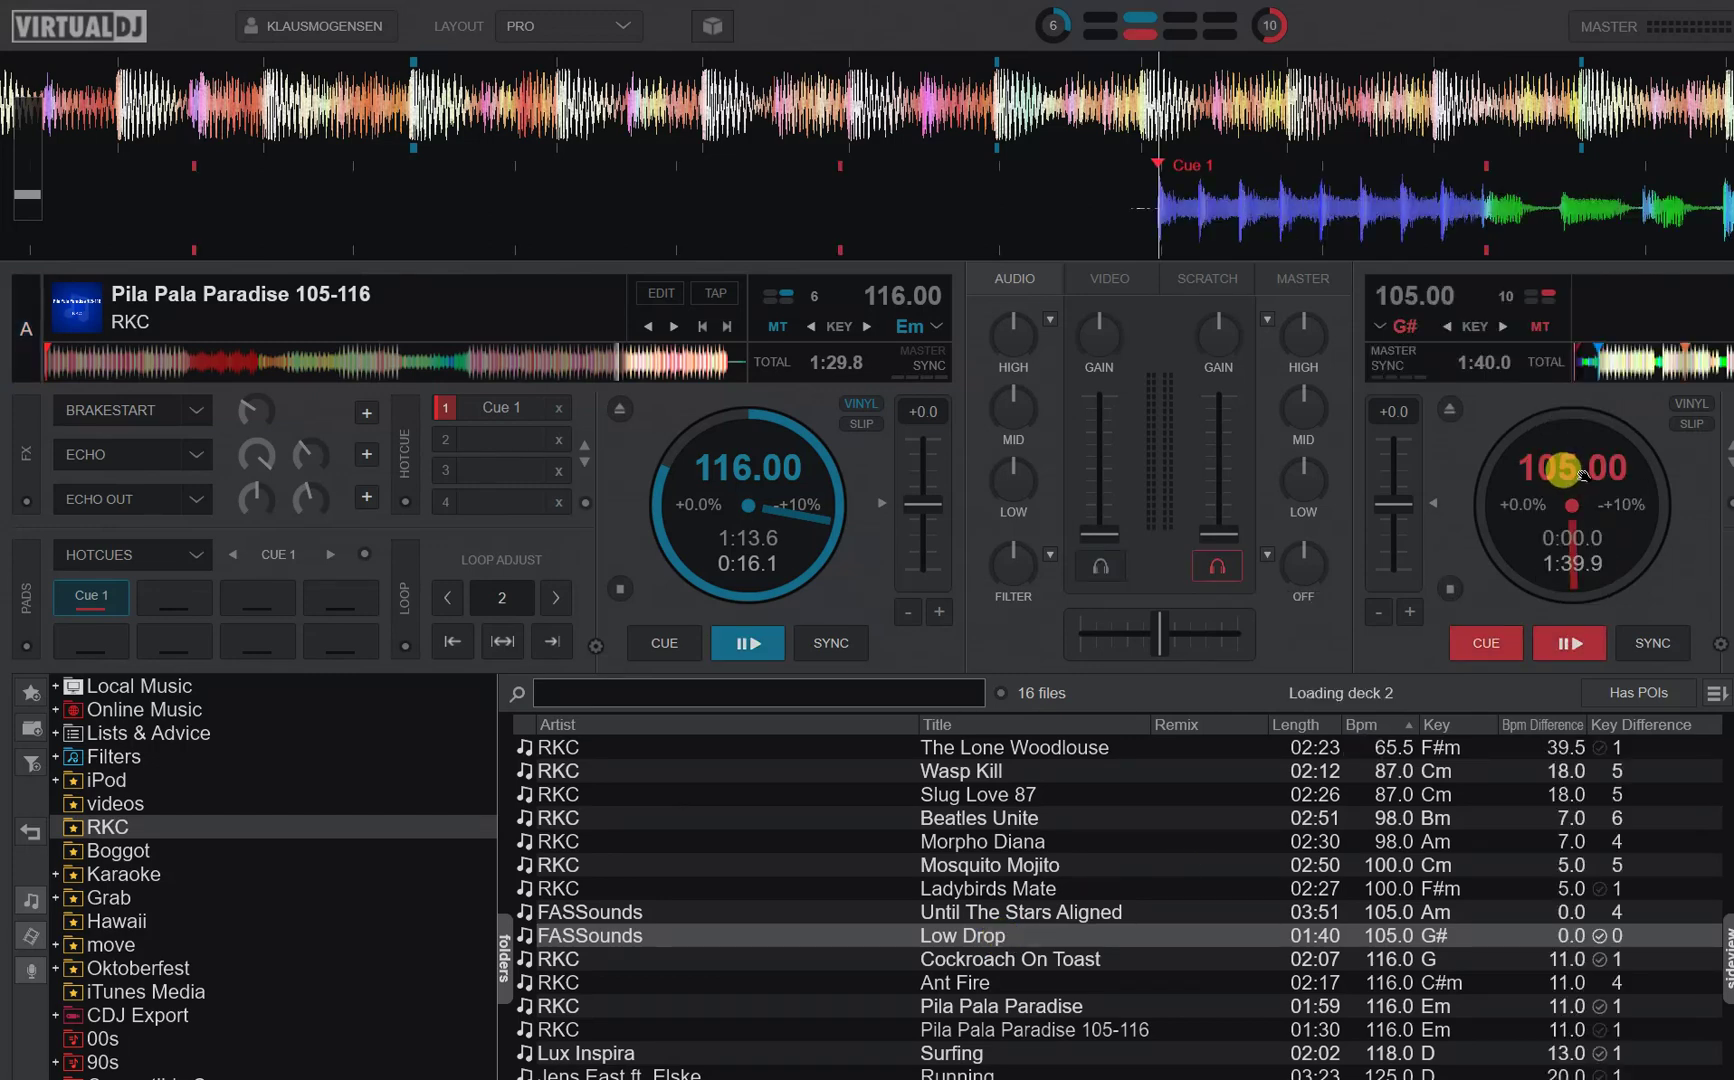
pyautogui.click(1569, 643)
pyautogui.moveTo(1217, 540); pyautogui.dragTo(1235, 465)
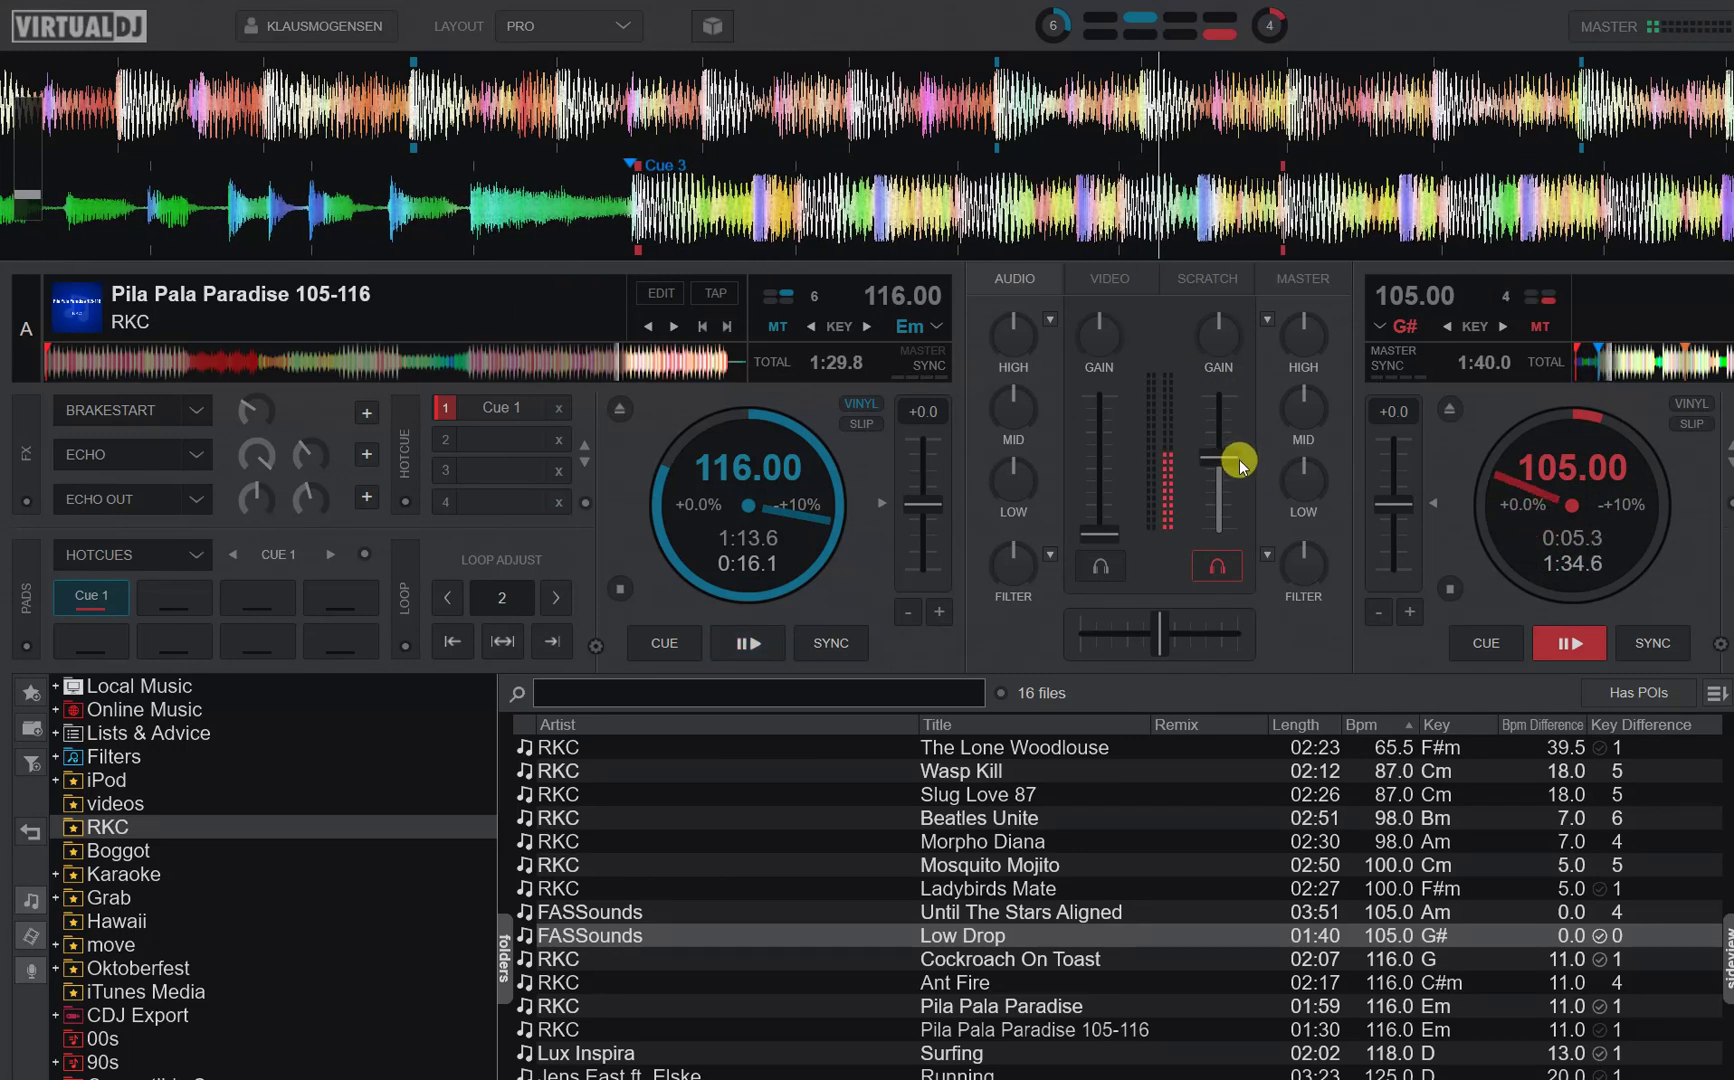
# Sync deck A to deck B's 105.00 BPM, re-syncing after jumping back near the start.
pyautogui.click(830, 640)
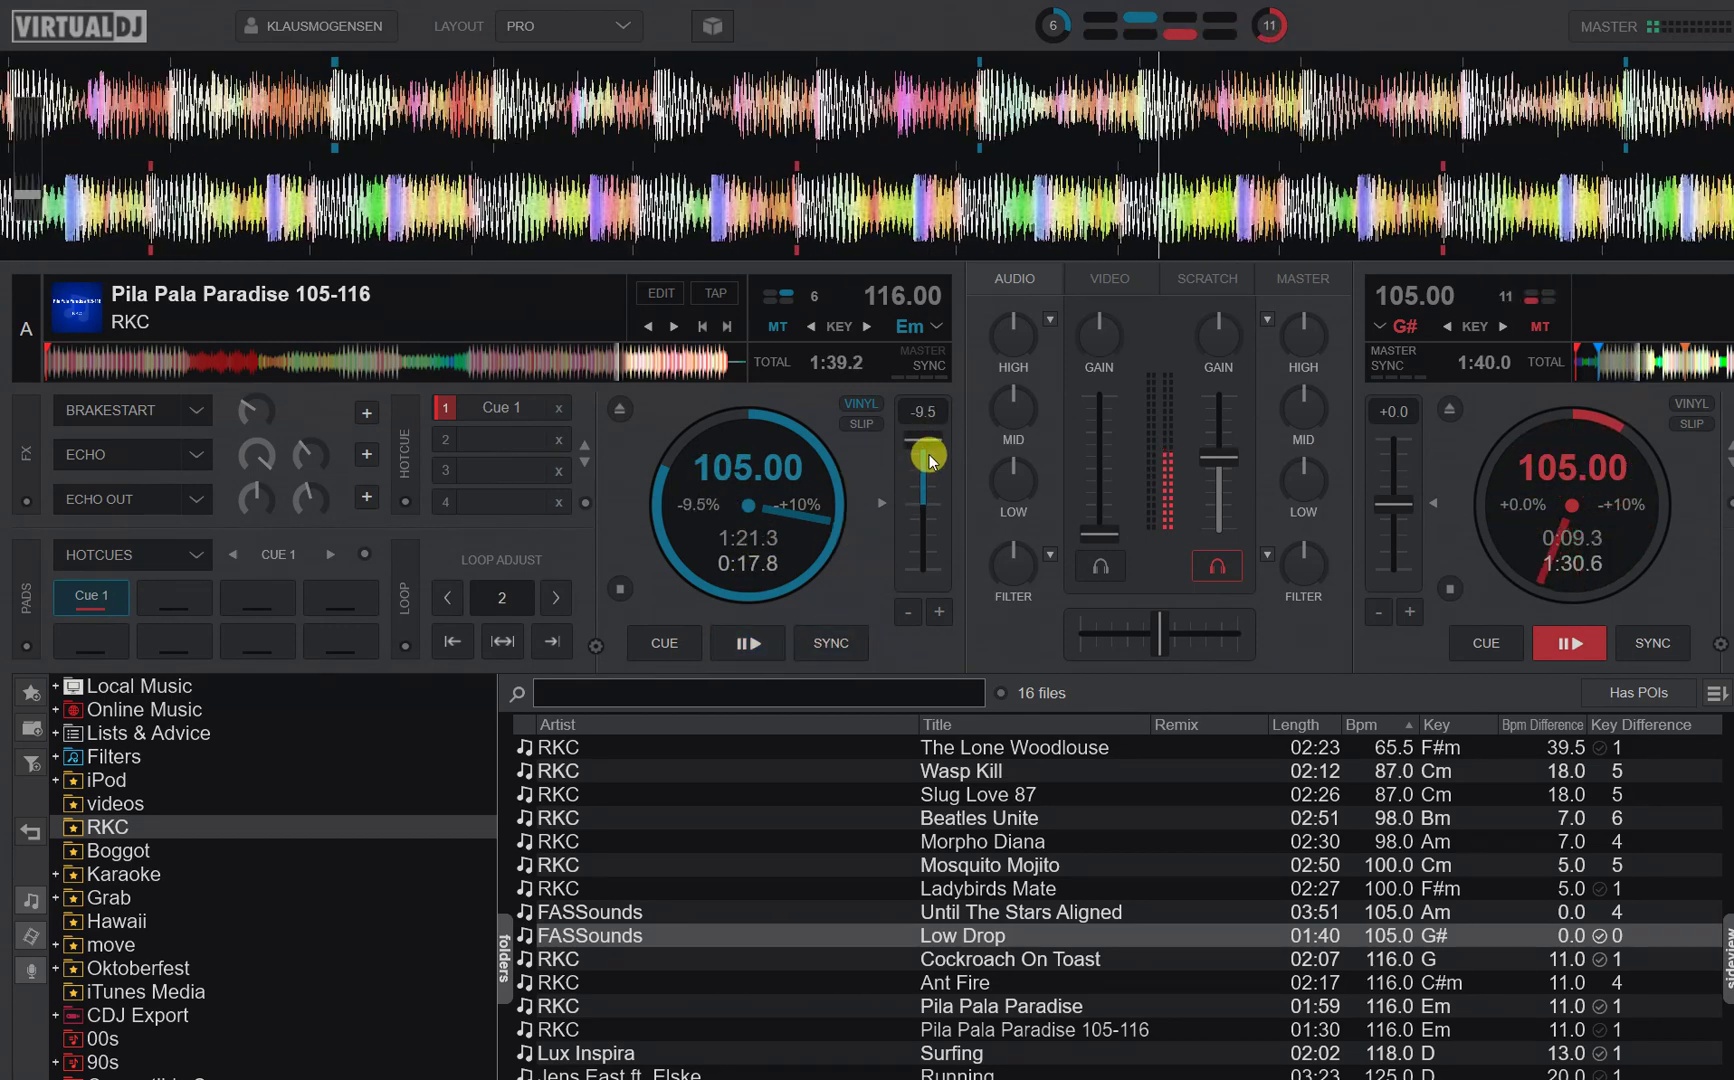
pyautogui.click(99, 363)
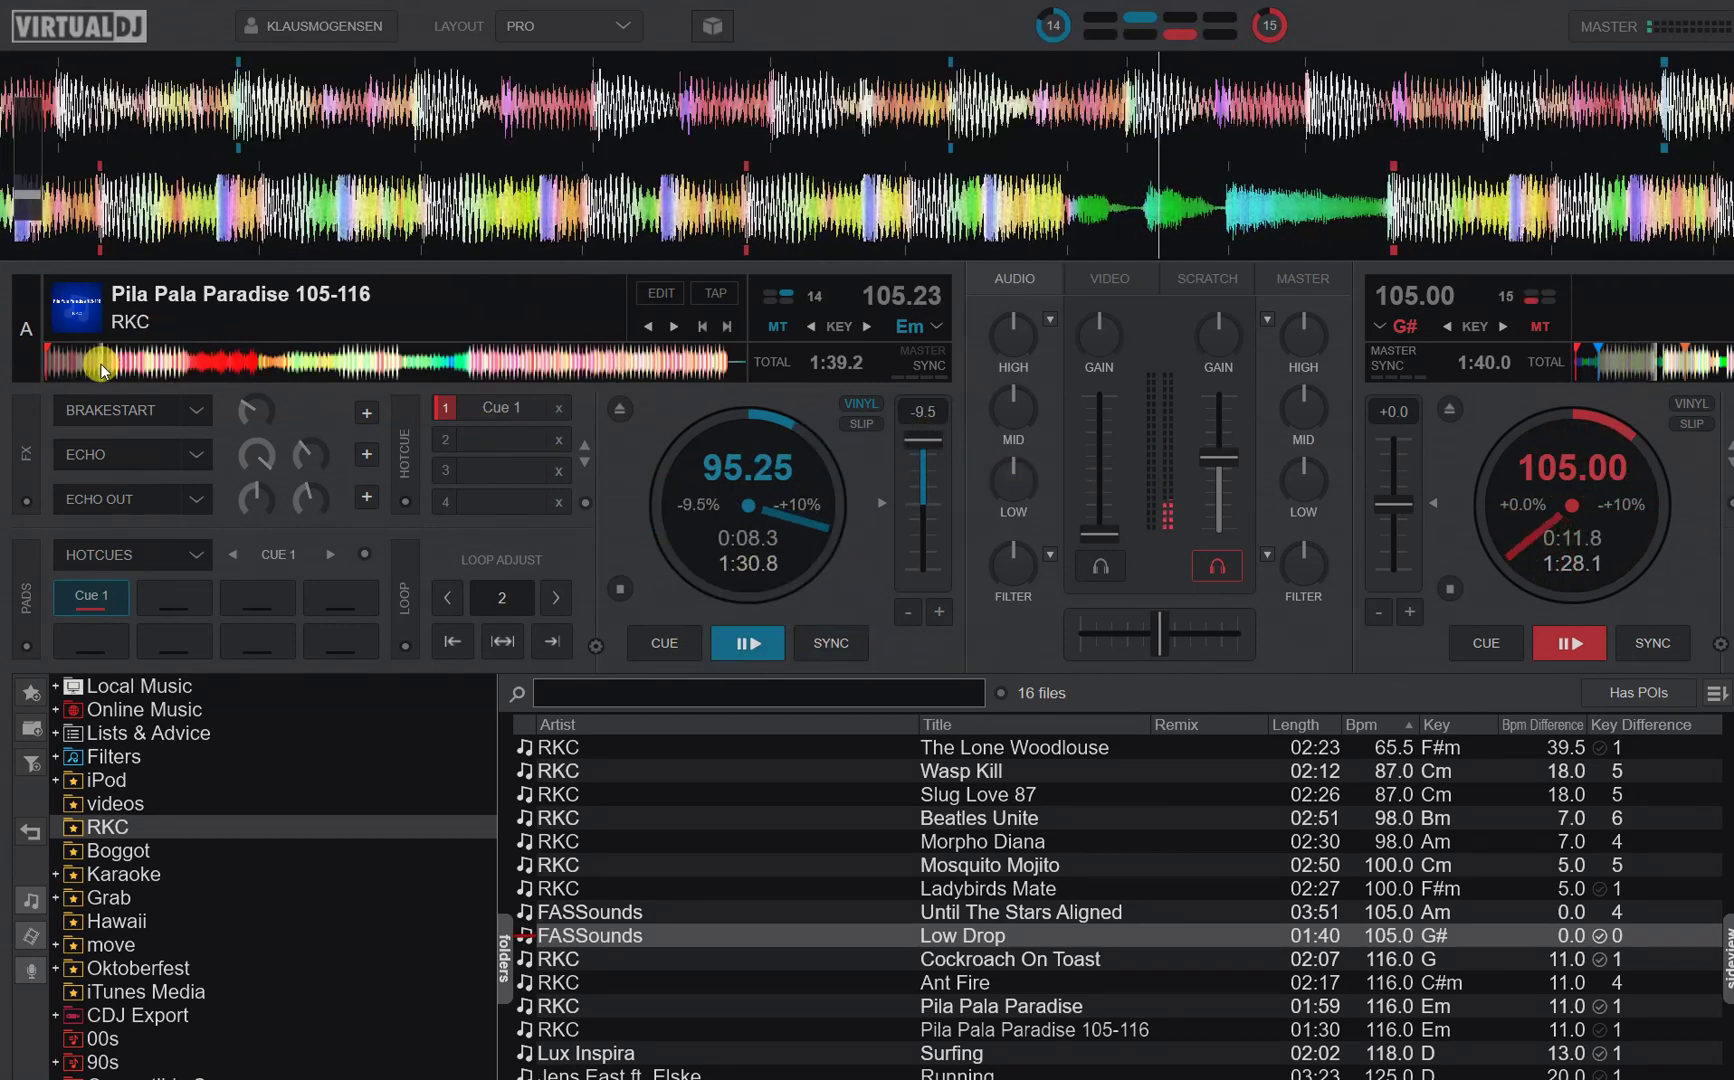
pyautogui.click(834, 643)
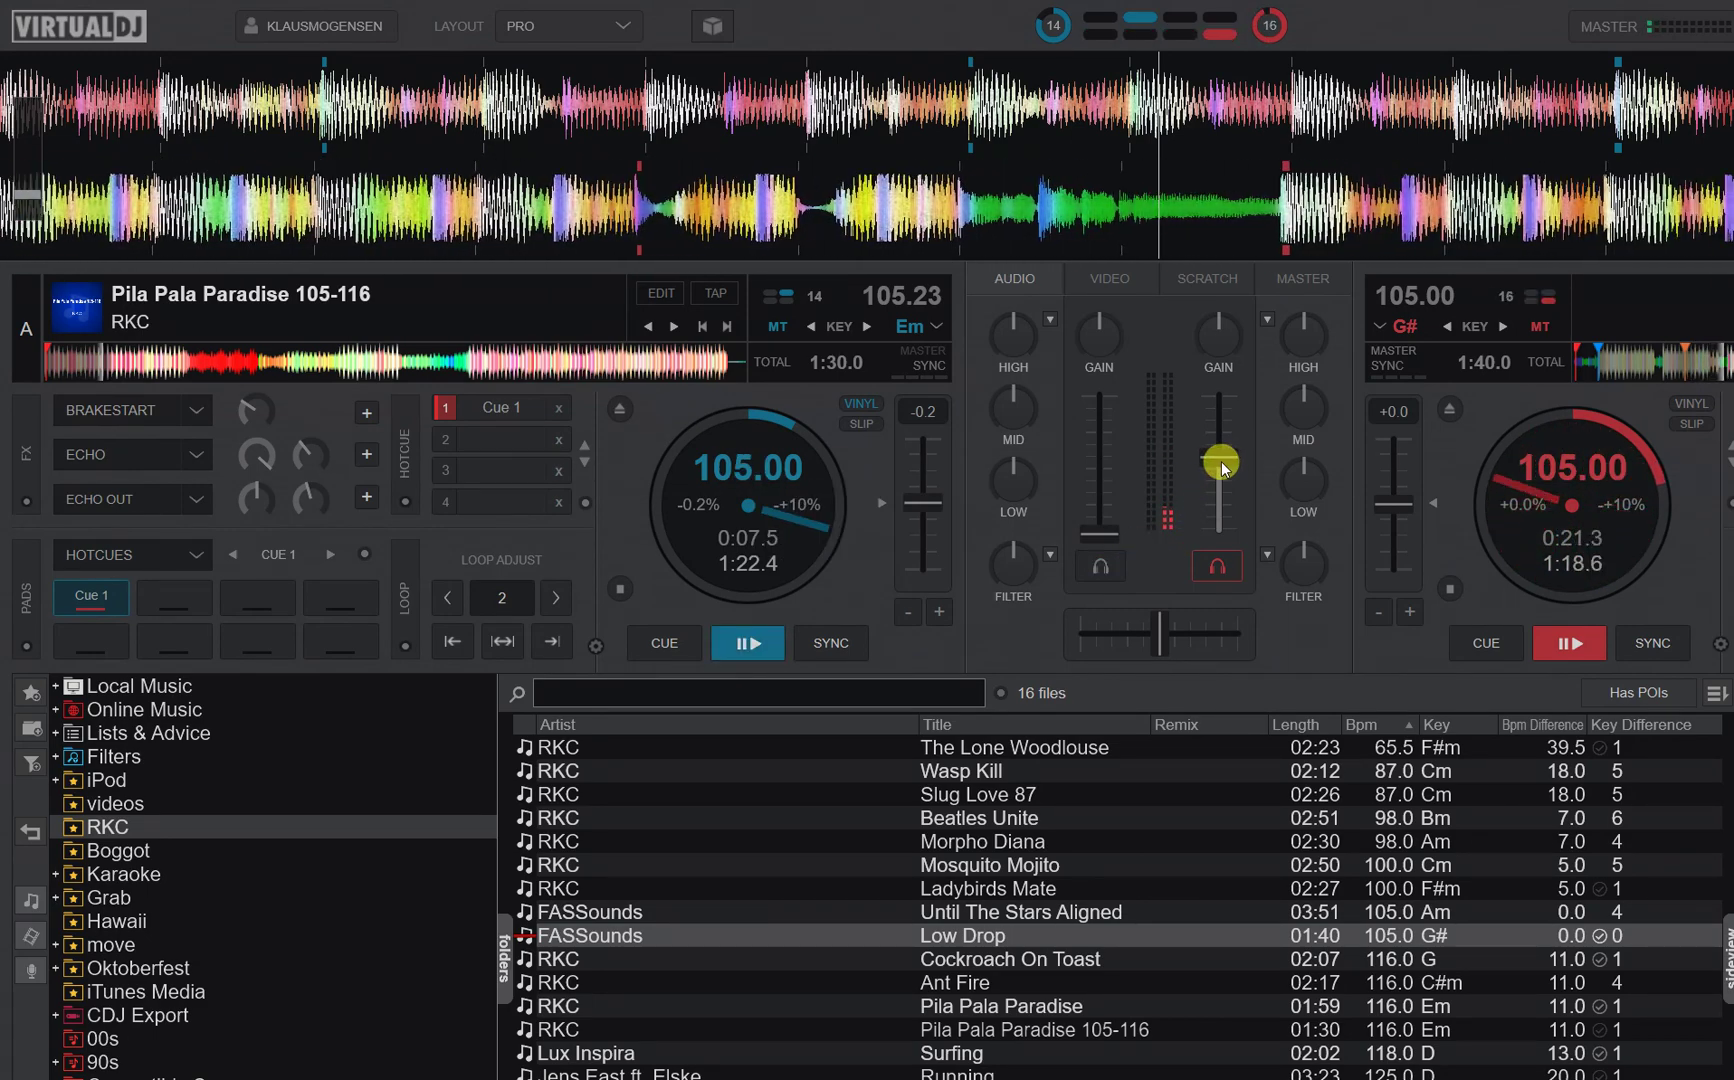
# Start Pila Pala Paradise from its first cue, bring it up, and fade out Low Drop.
pyautogui.moveTo(1220, 464); pyautogui.dragTo(1211, 387)
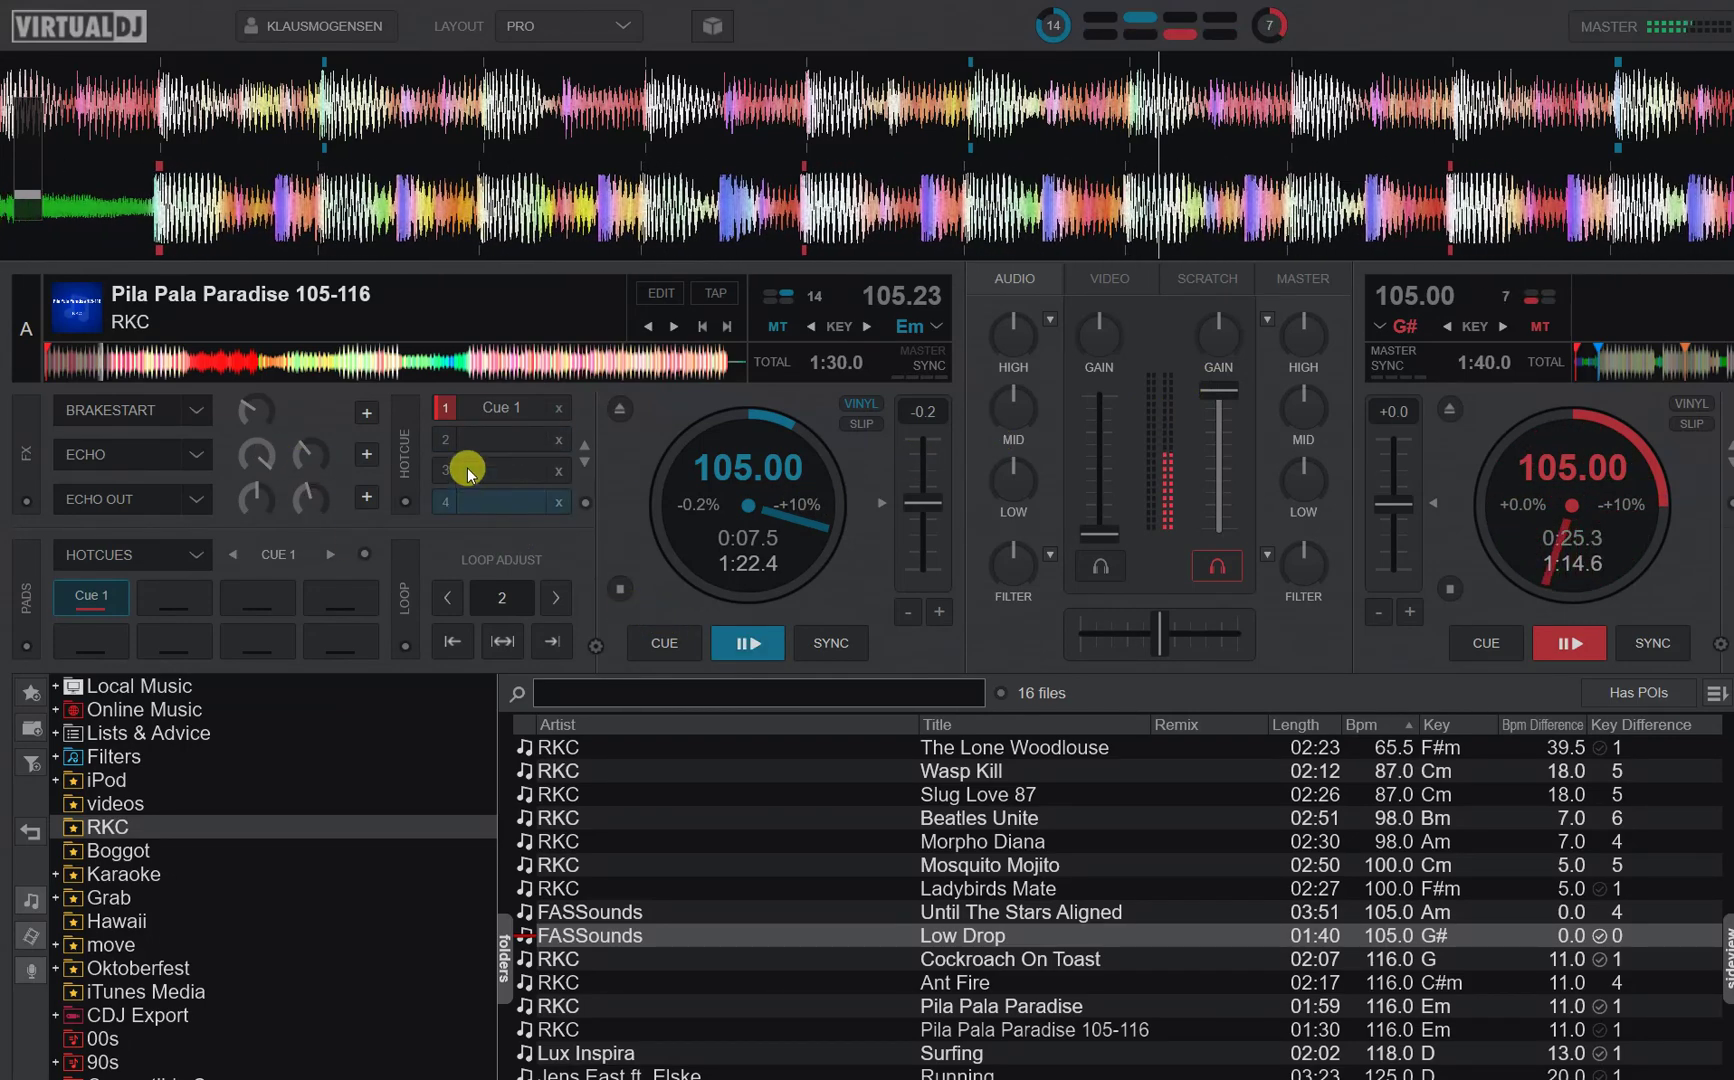
pyautogui.click(471, 409)
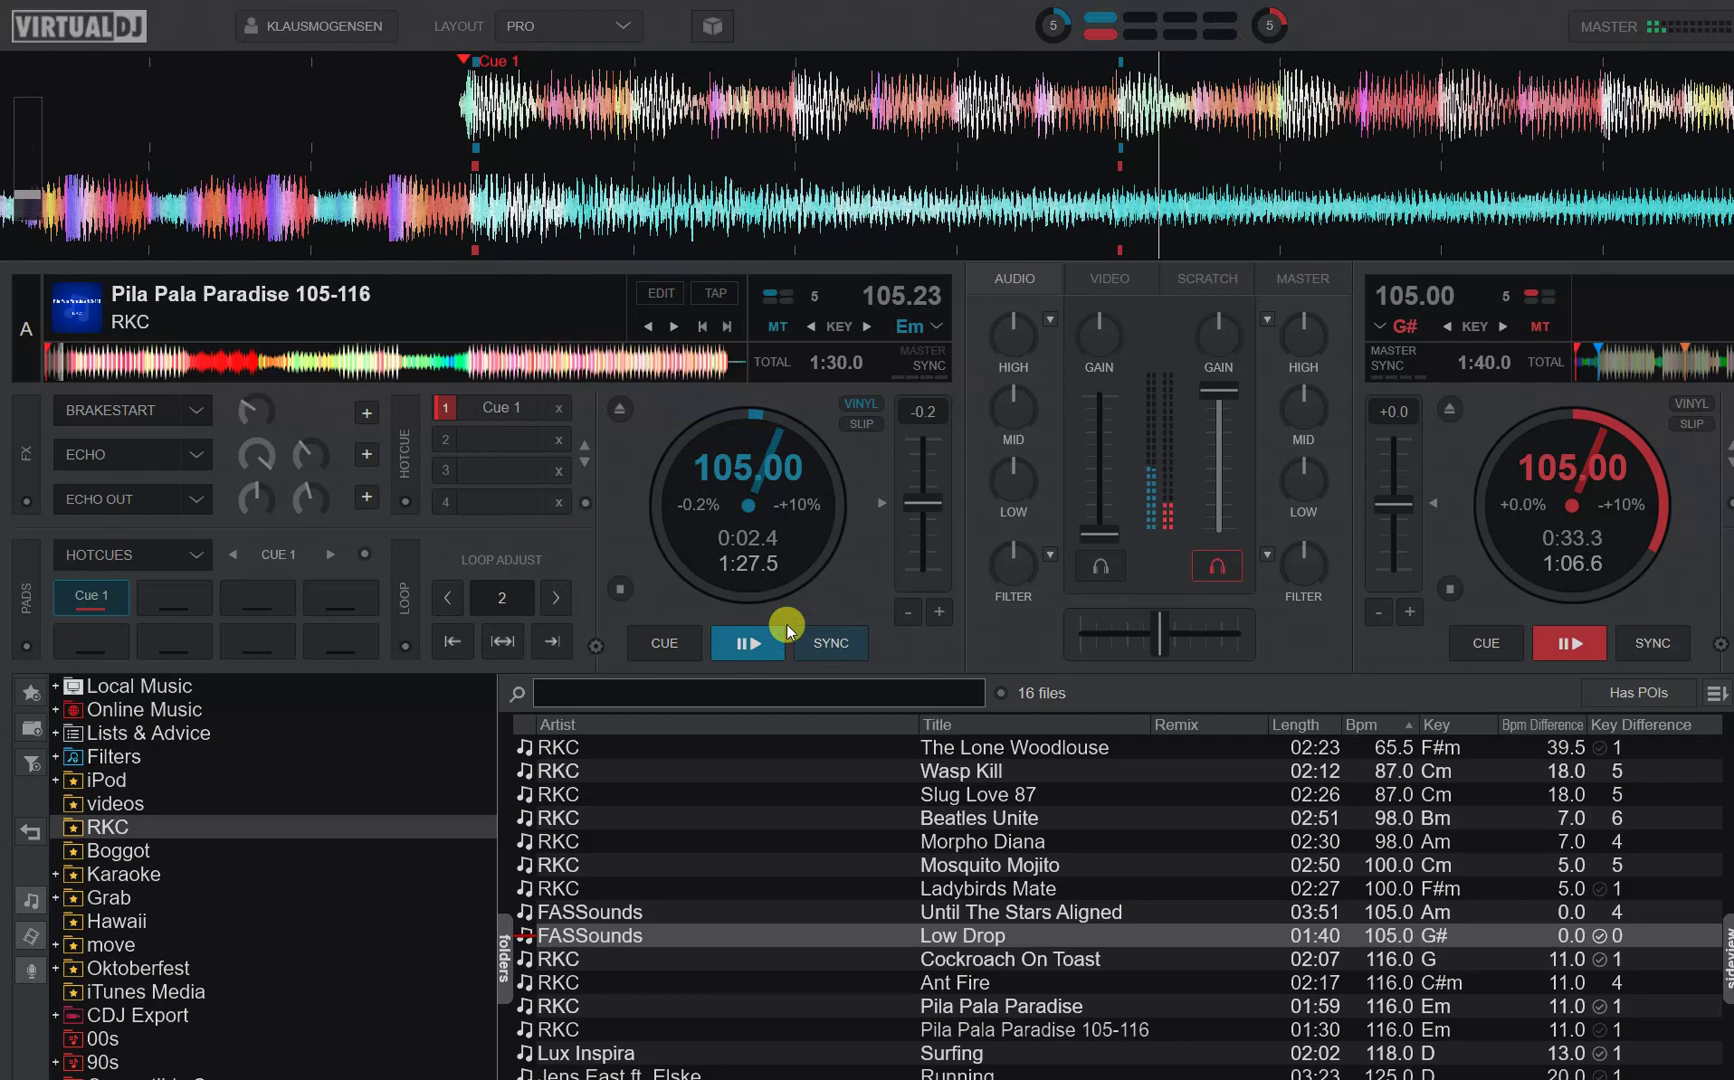
pyautogui.moveTo(1105, 532); pyautogui.dragTo(1099, 387)
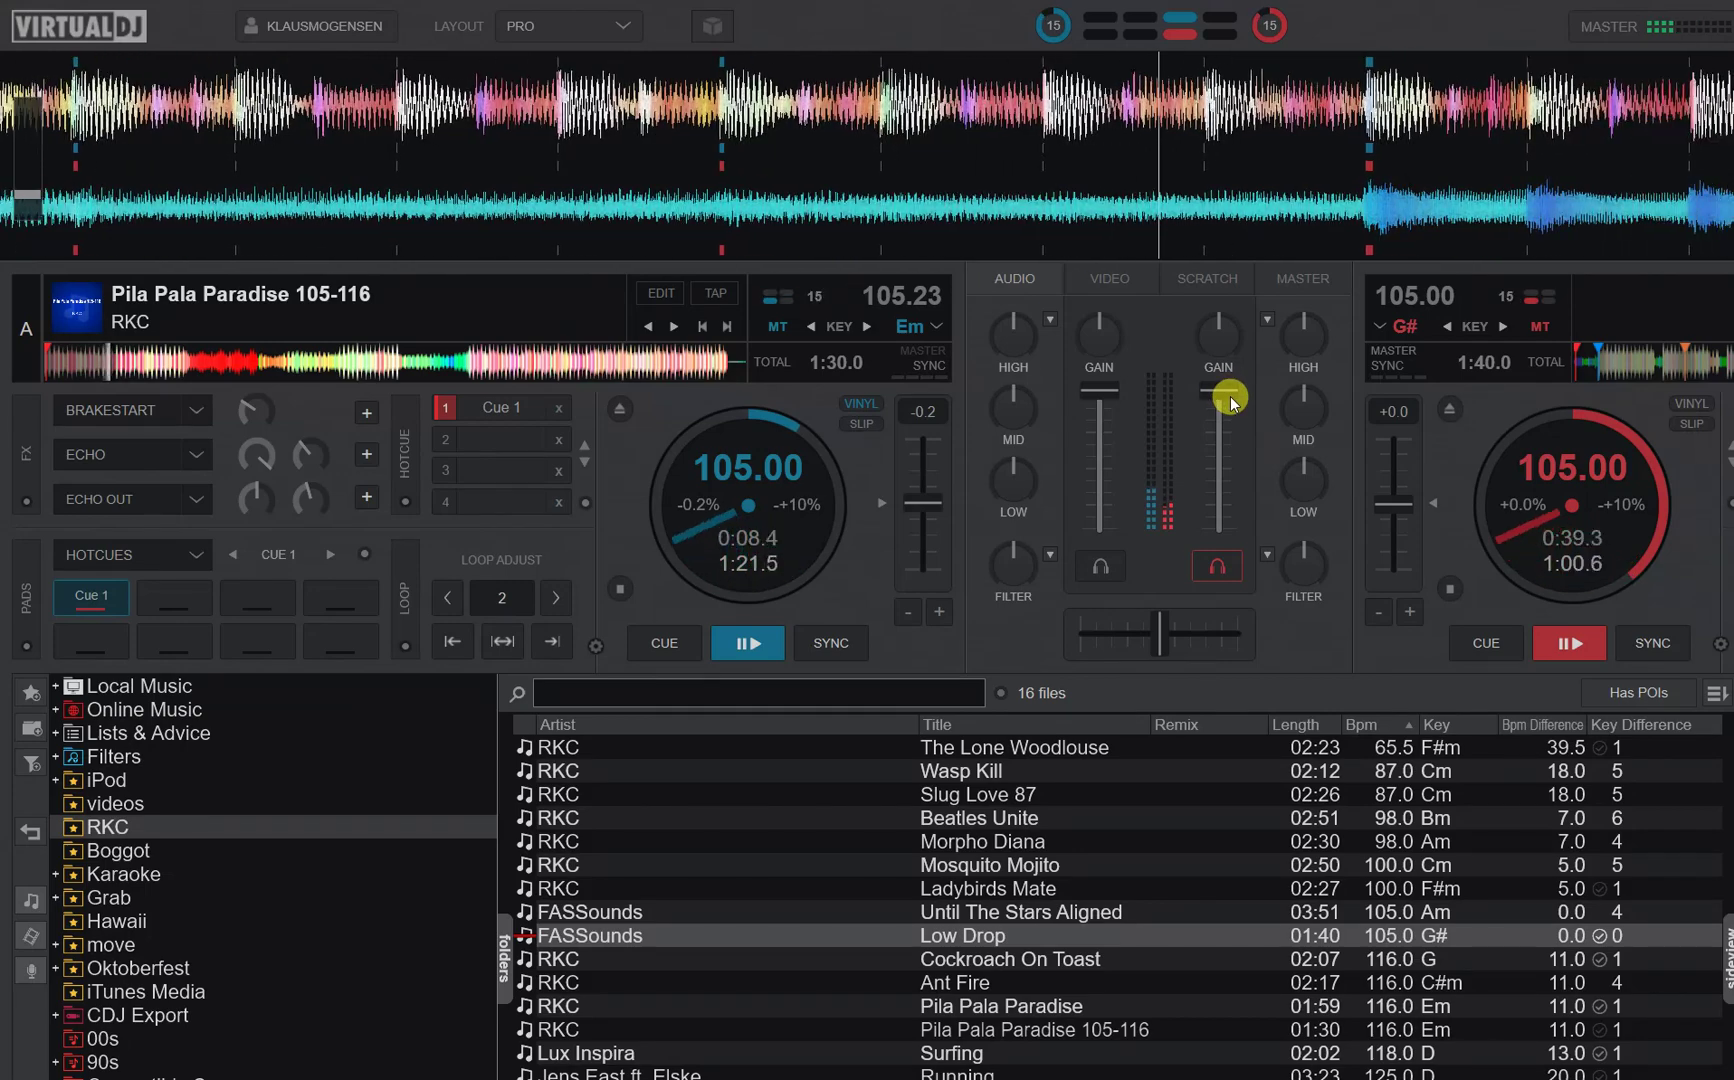
pyautogui.moveTo(1230, 400); pyautogui.dragTo(1226, 557)
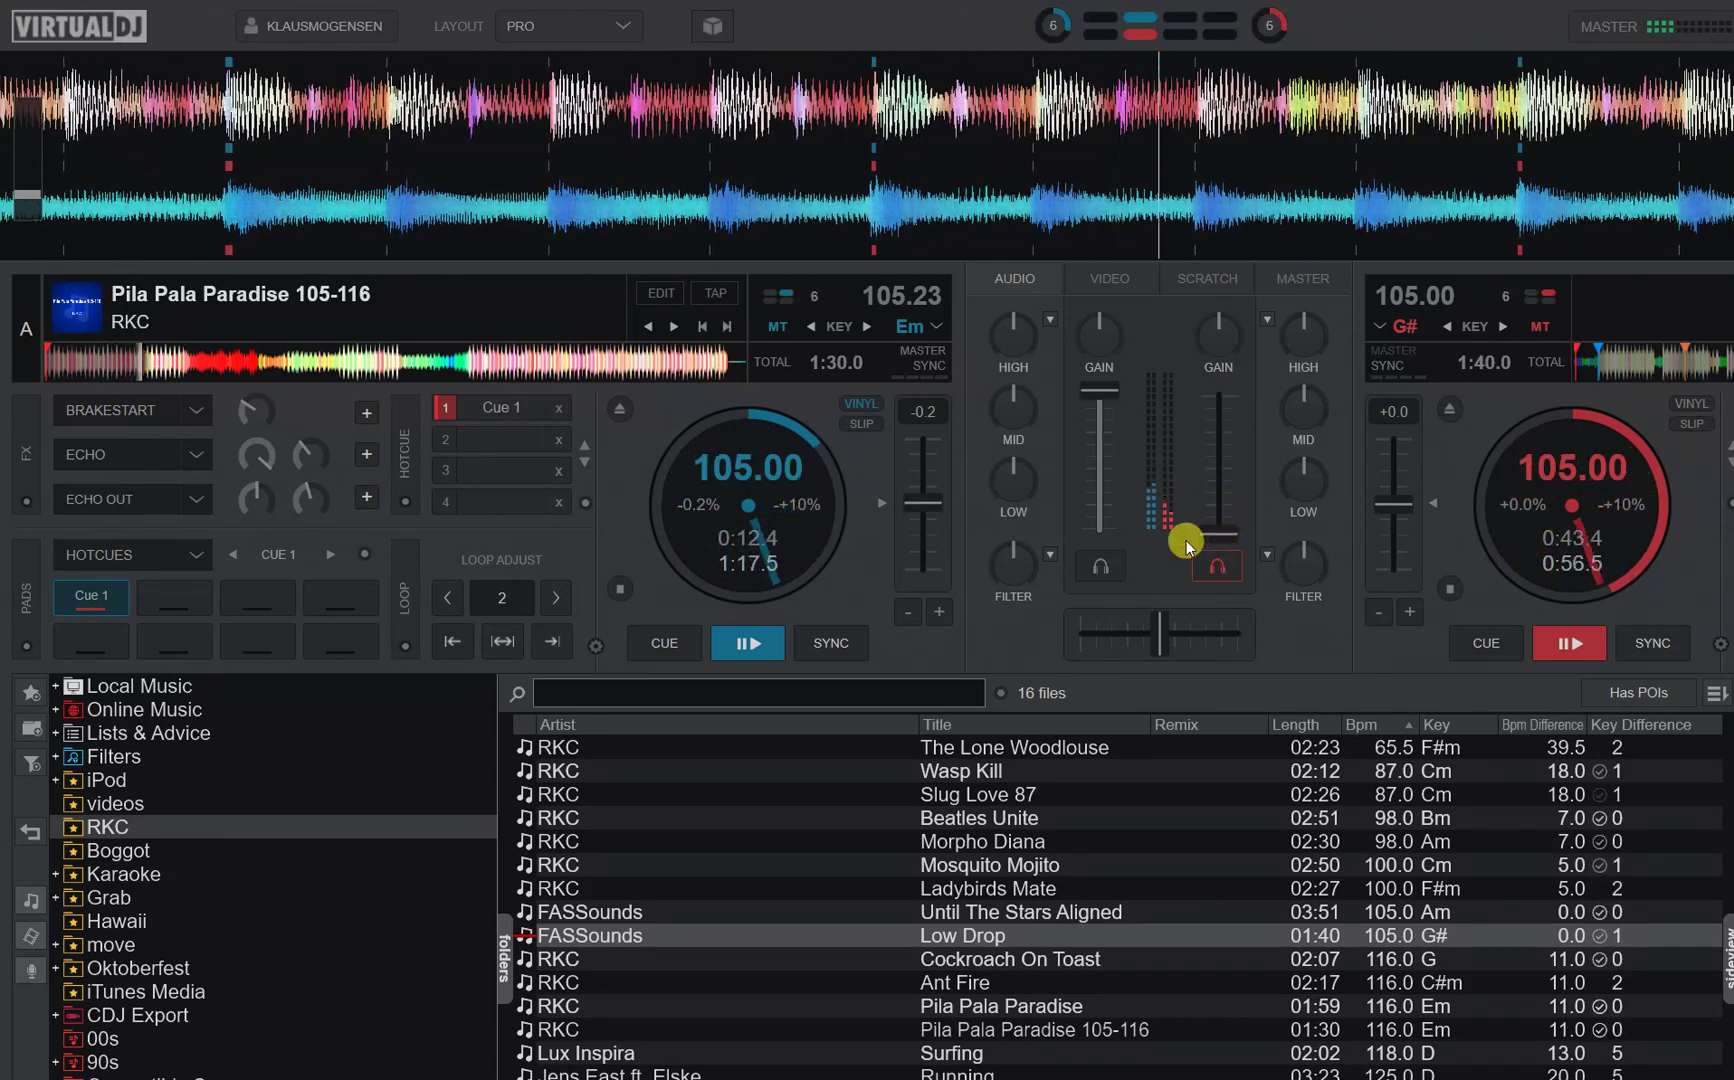
pyautogui.moveTo(1109, 410); pyautogui.dragTo(1110, 481)
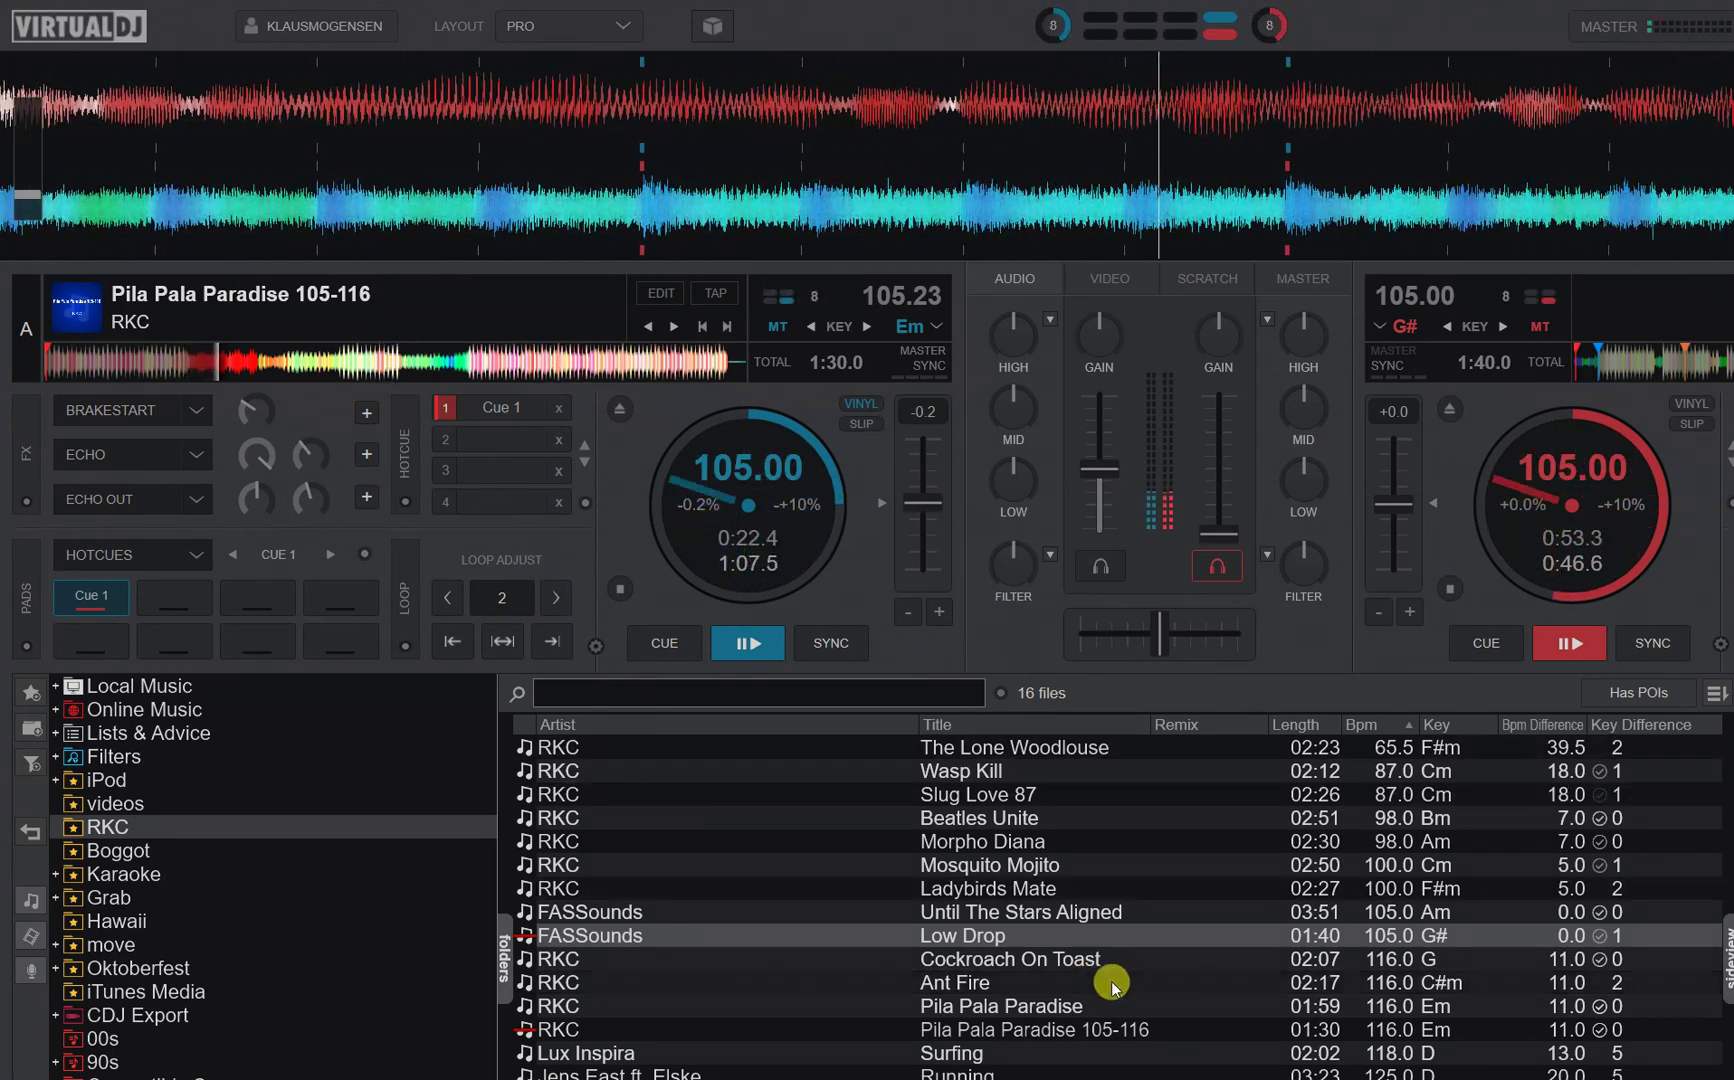
# Load Surfing (118 BPM) onto deck B, press its SYNC, and bring deck A back to full volume.
pyautogui.moveTo(983, 1056); pyautogui.dragTo(1527, 757)
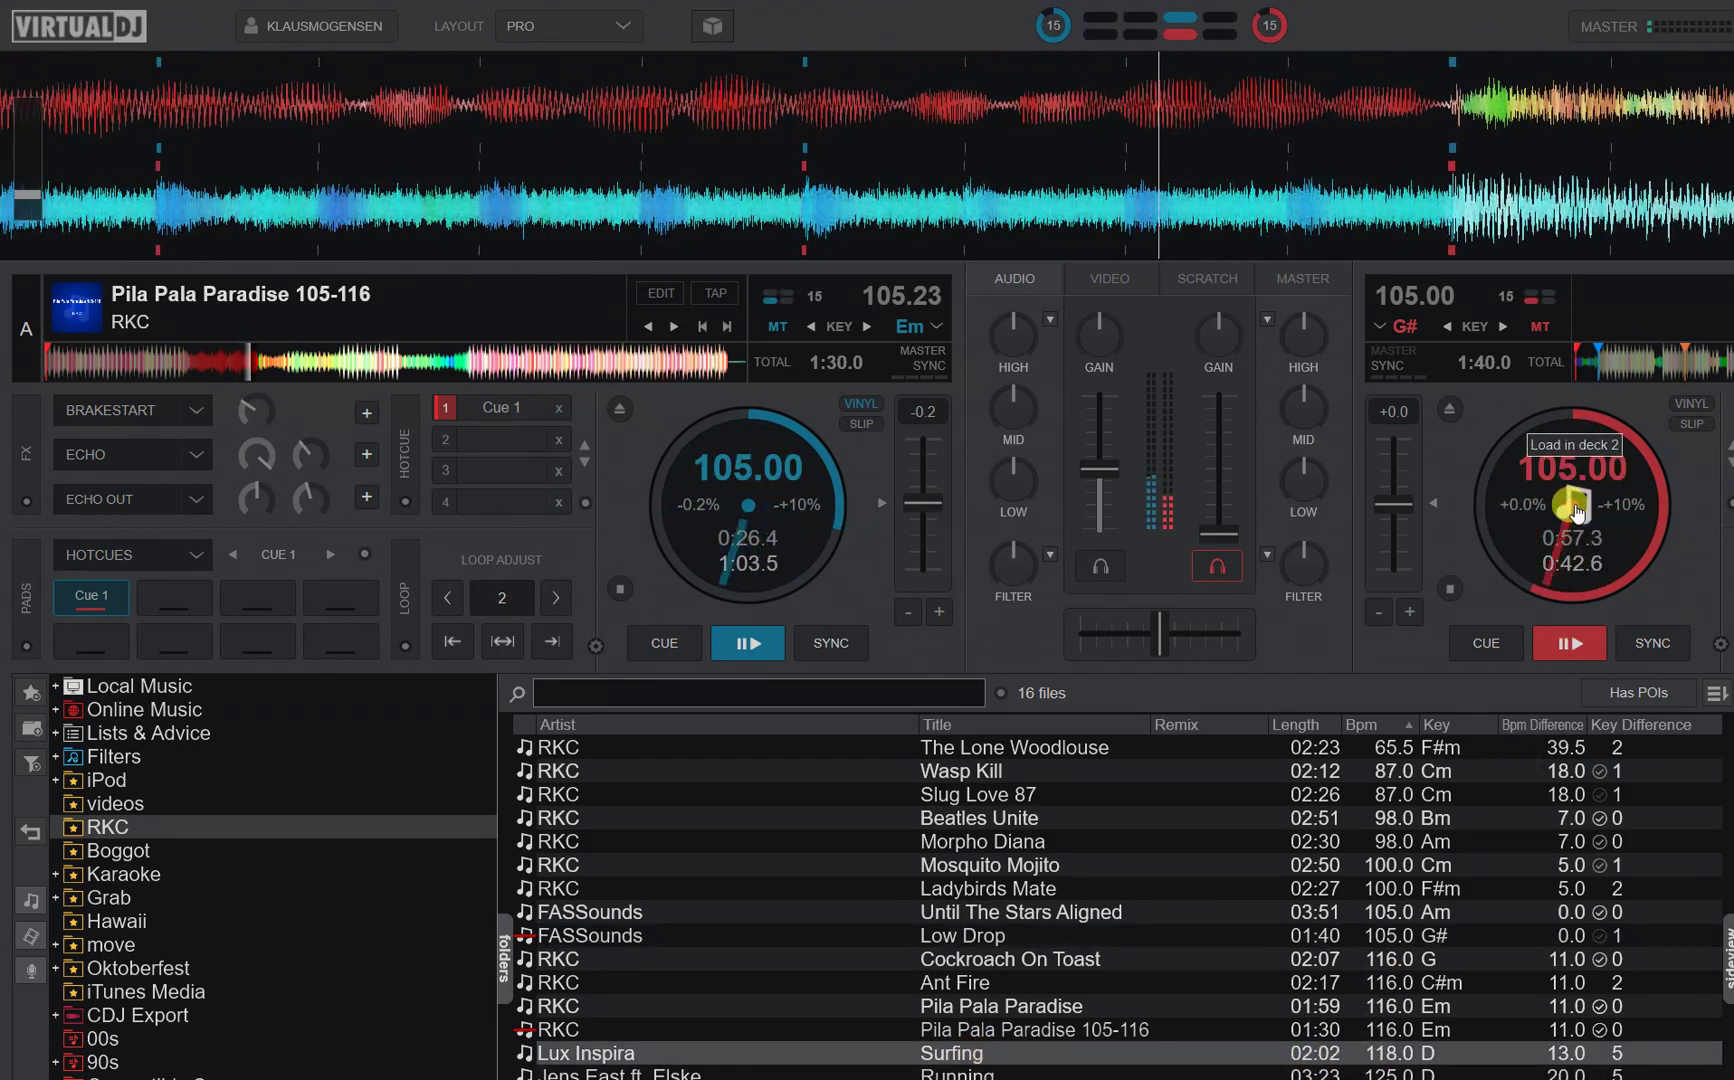
pyautogui.moveTo(1577, 513); pyautogui.dragTo(1560, 500)
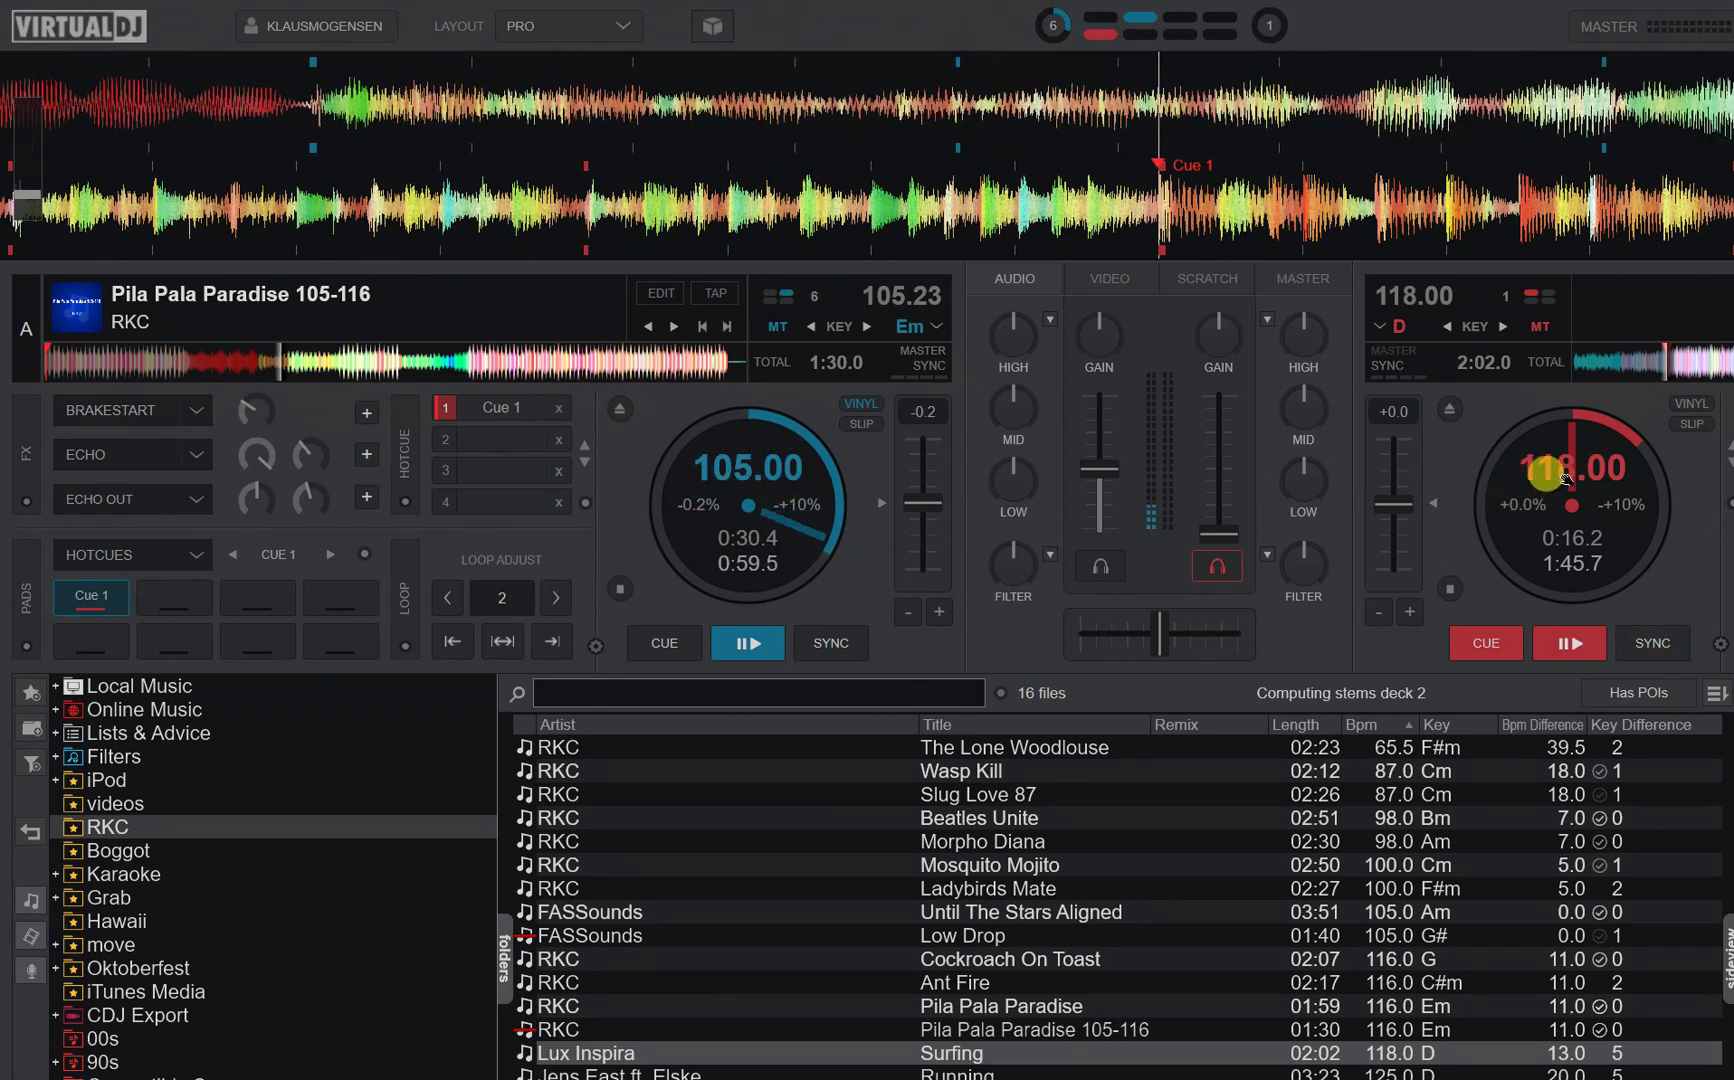
pyautogui.click(1653, 643)
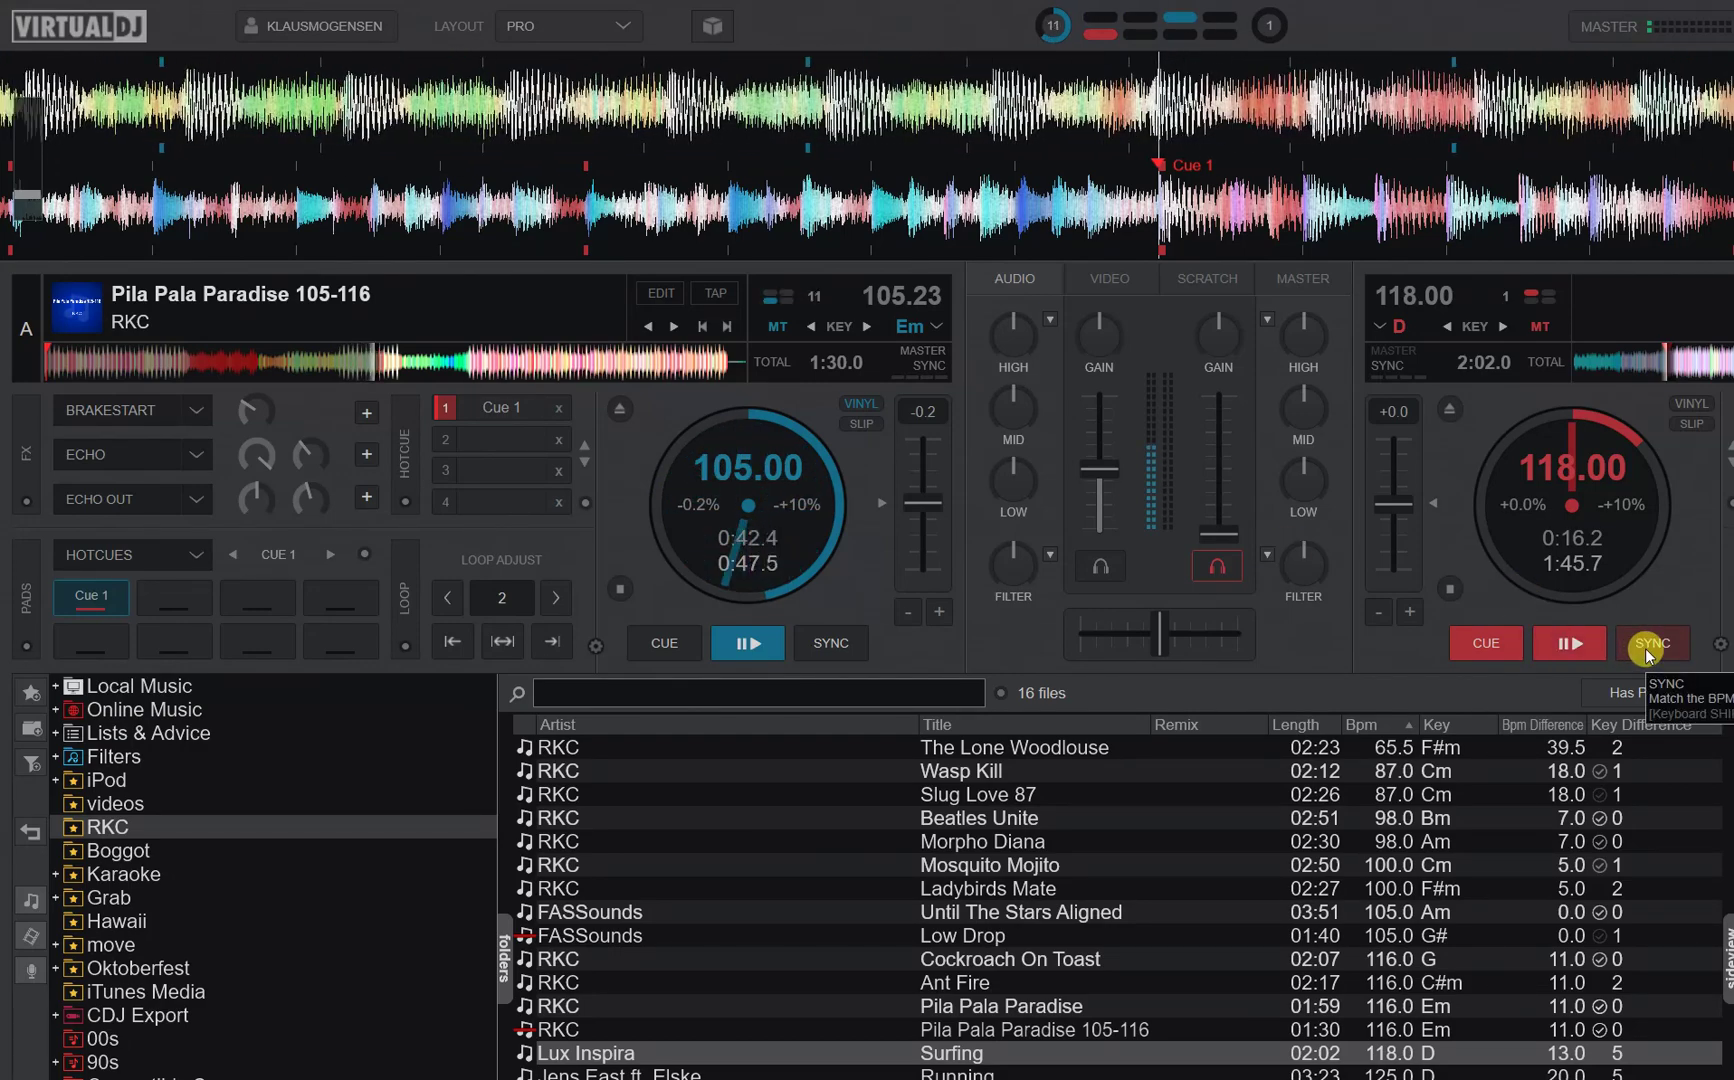
pyautogui.moveTo(1097, 470); pyautogui.dragTo(1099, 377)
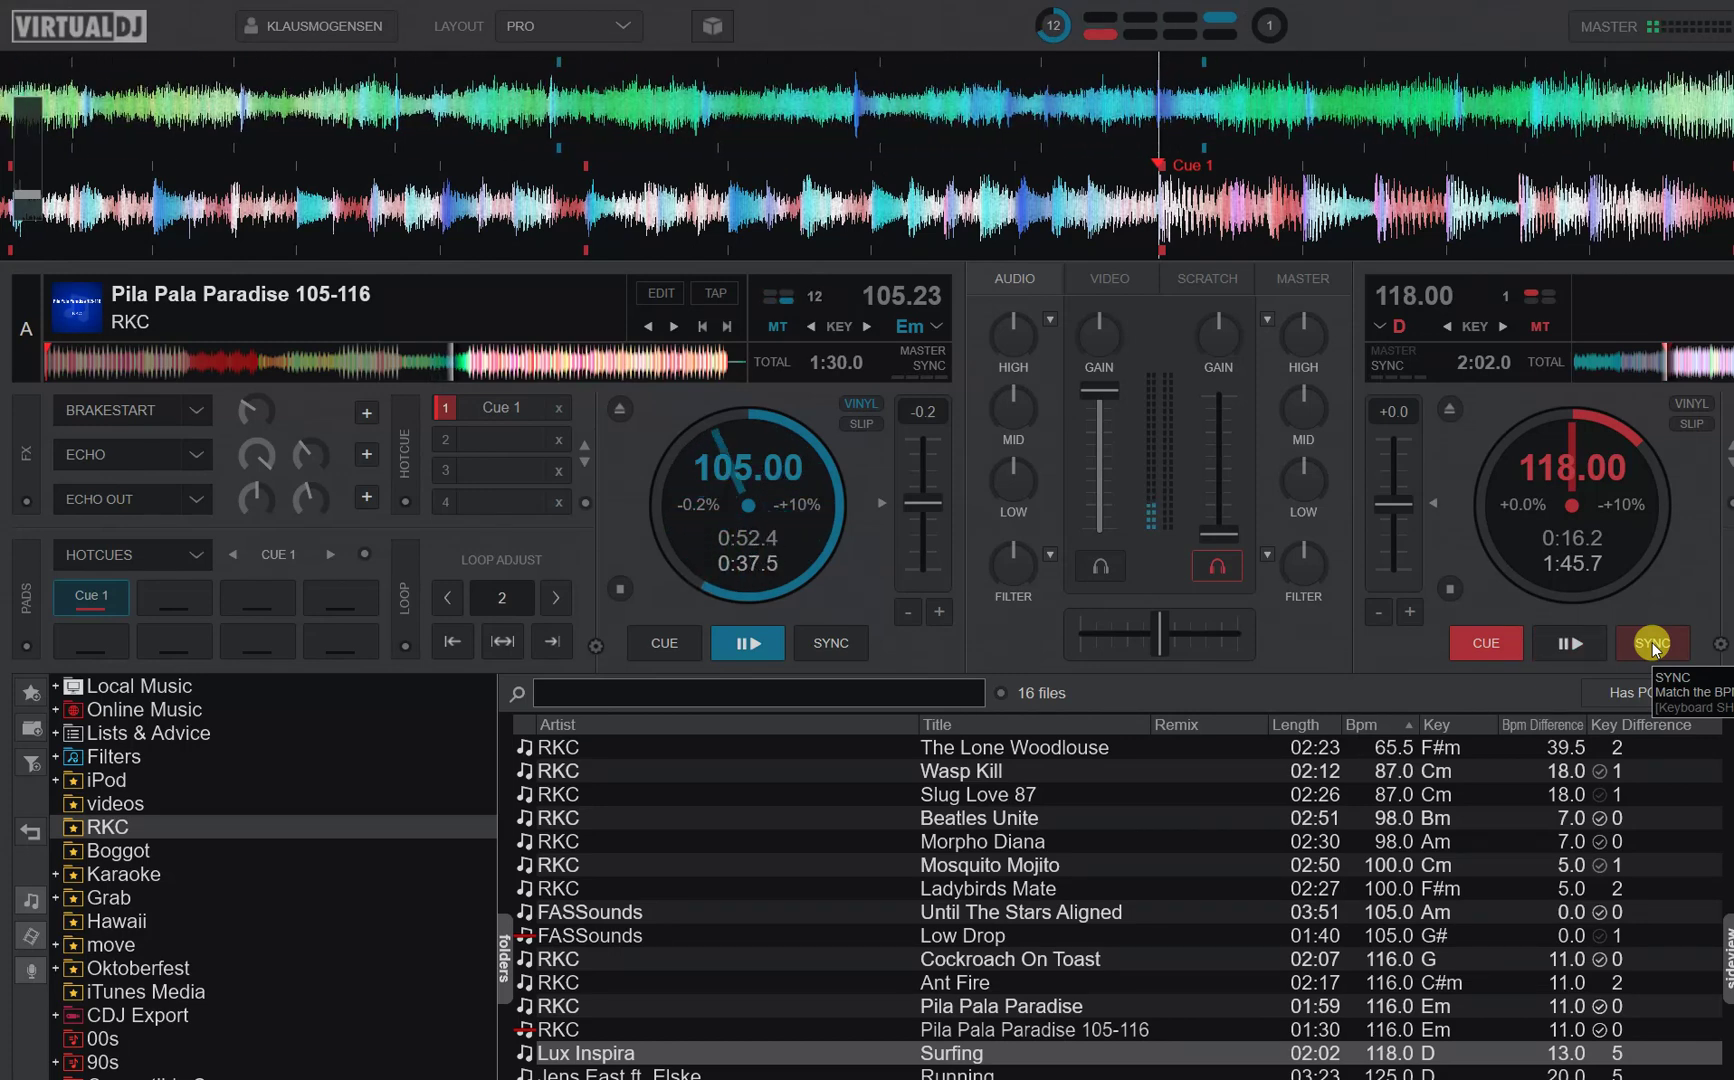
# Sync Surfing to 115.75 BPM, start it playing, and raise its fader.
pyautogui.moveTo(763, 476)
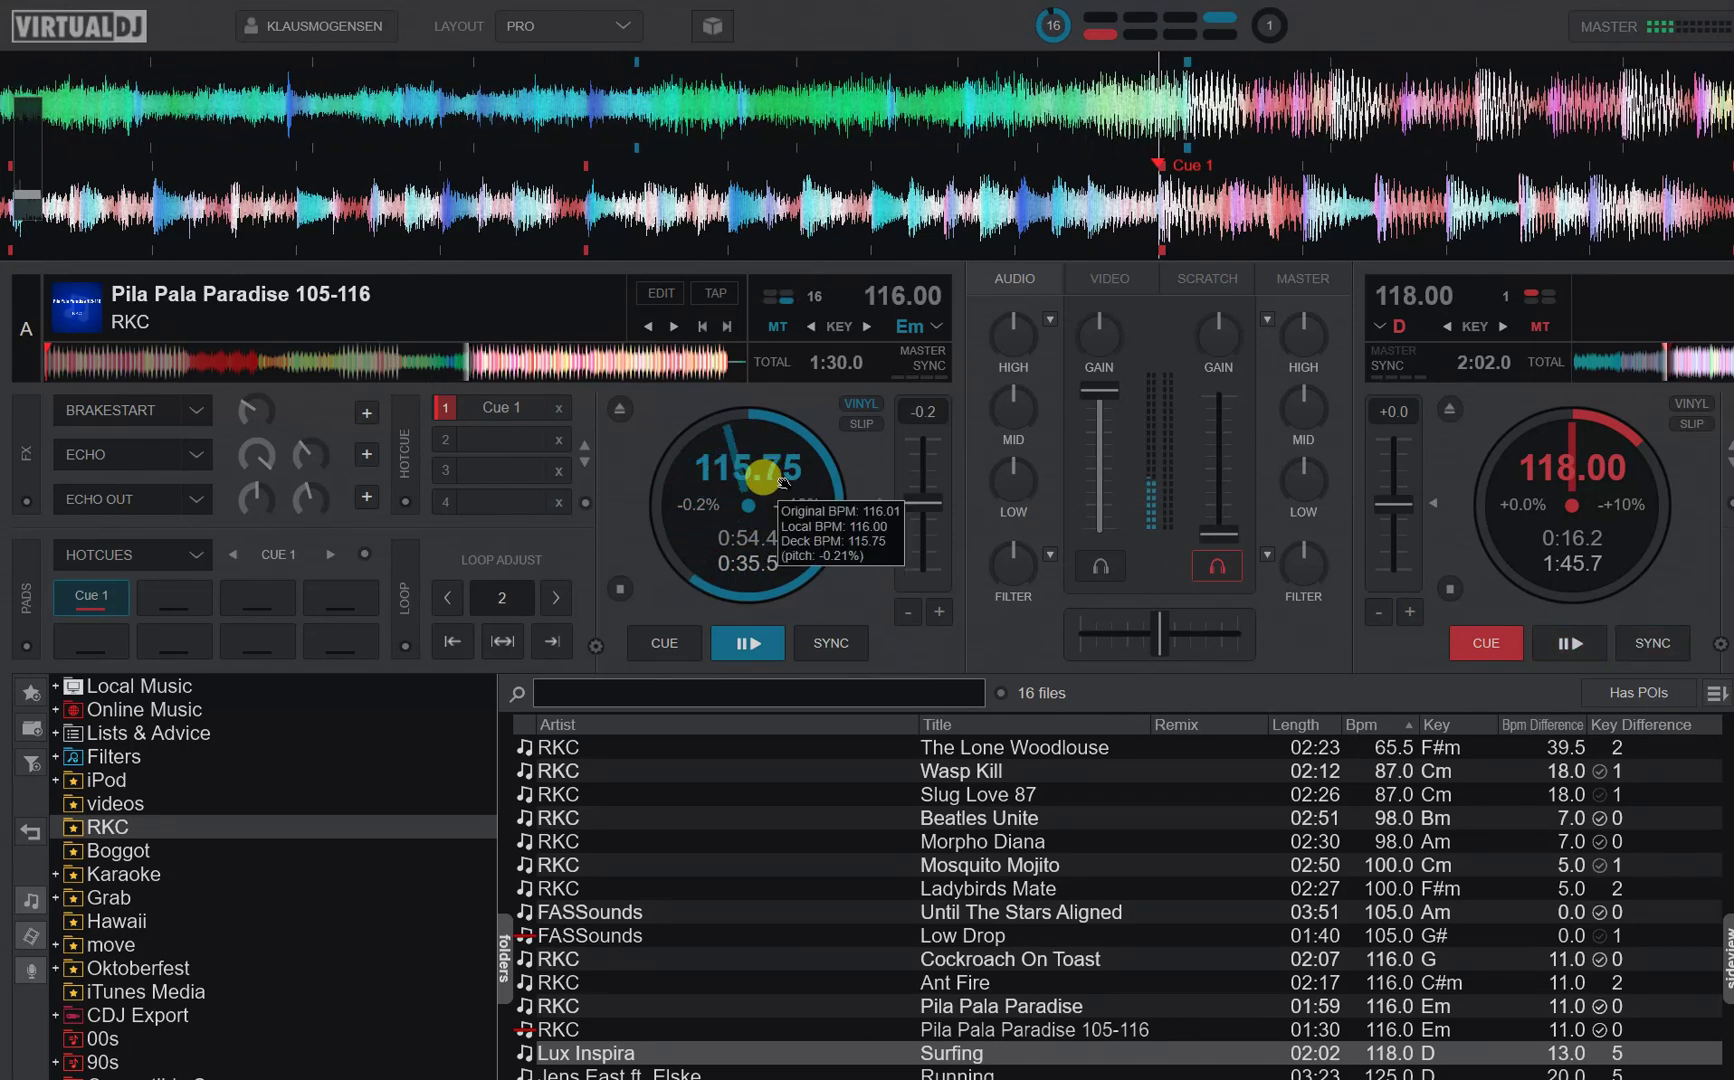
pyautogui.click(1662, 645)
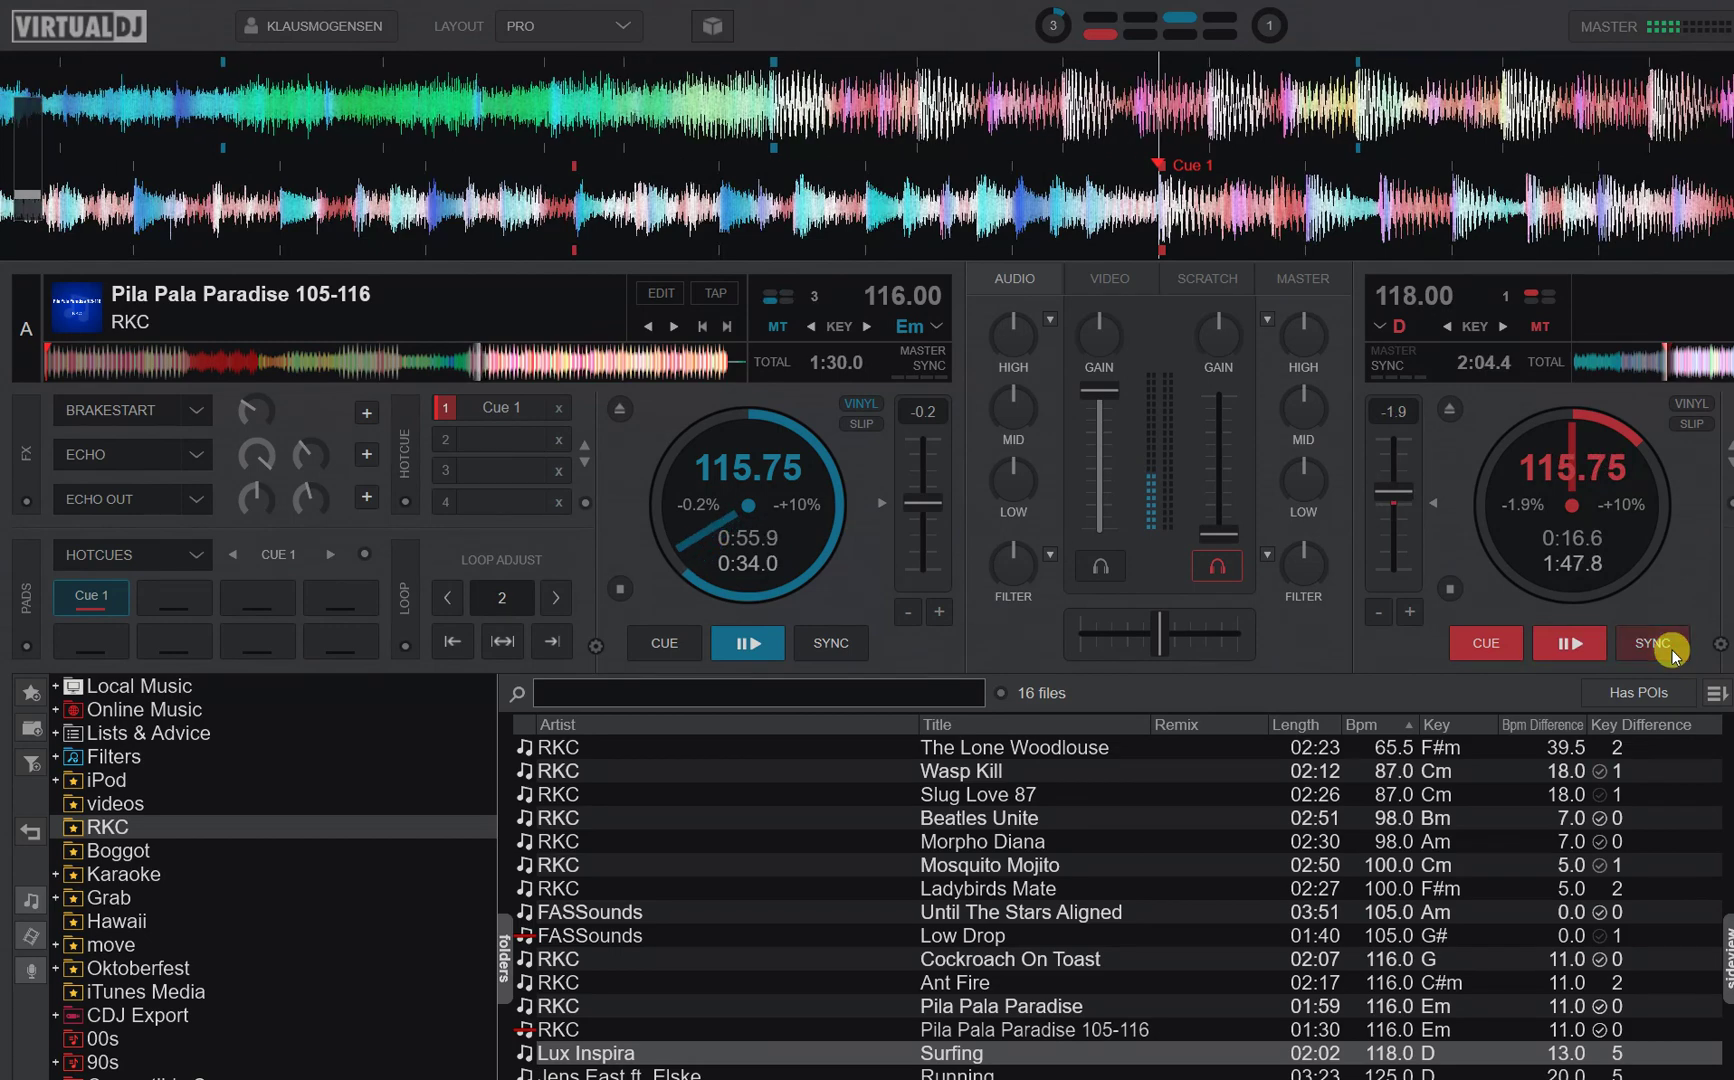
pyautogui.click(1570, 645)
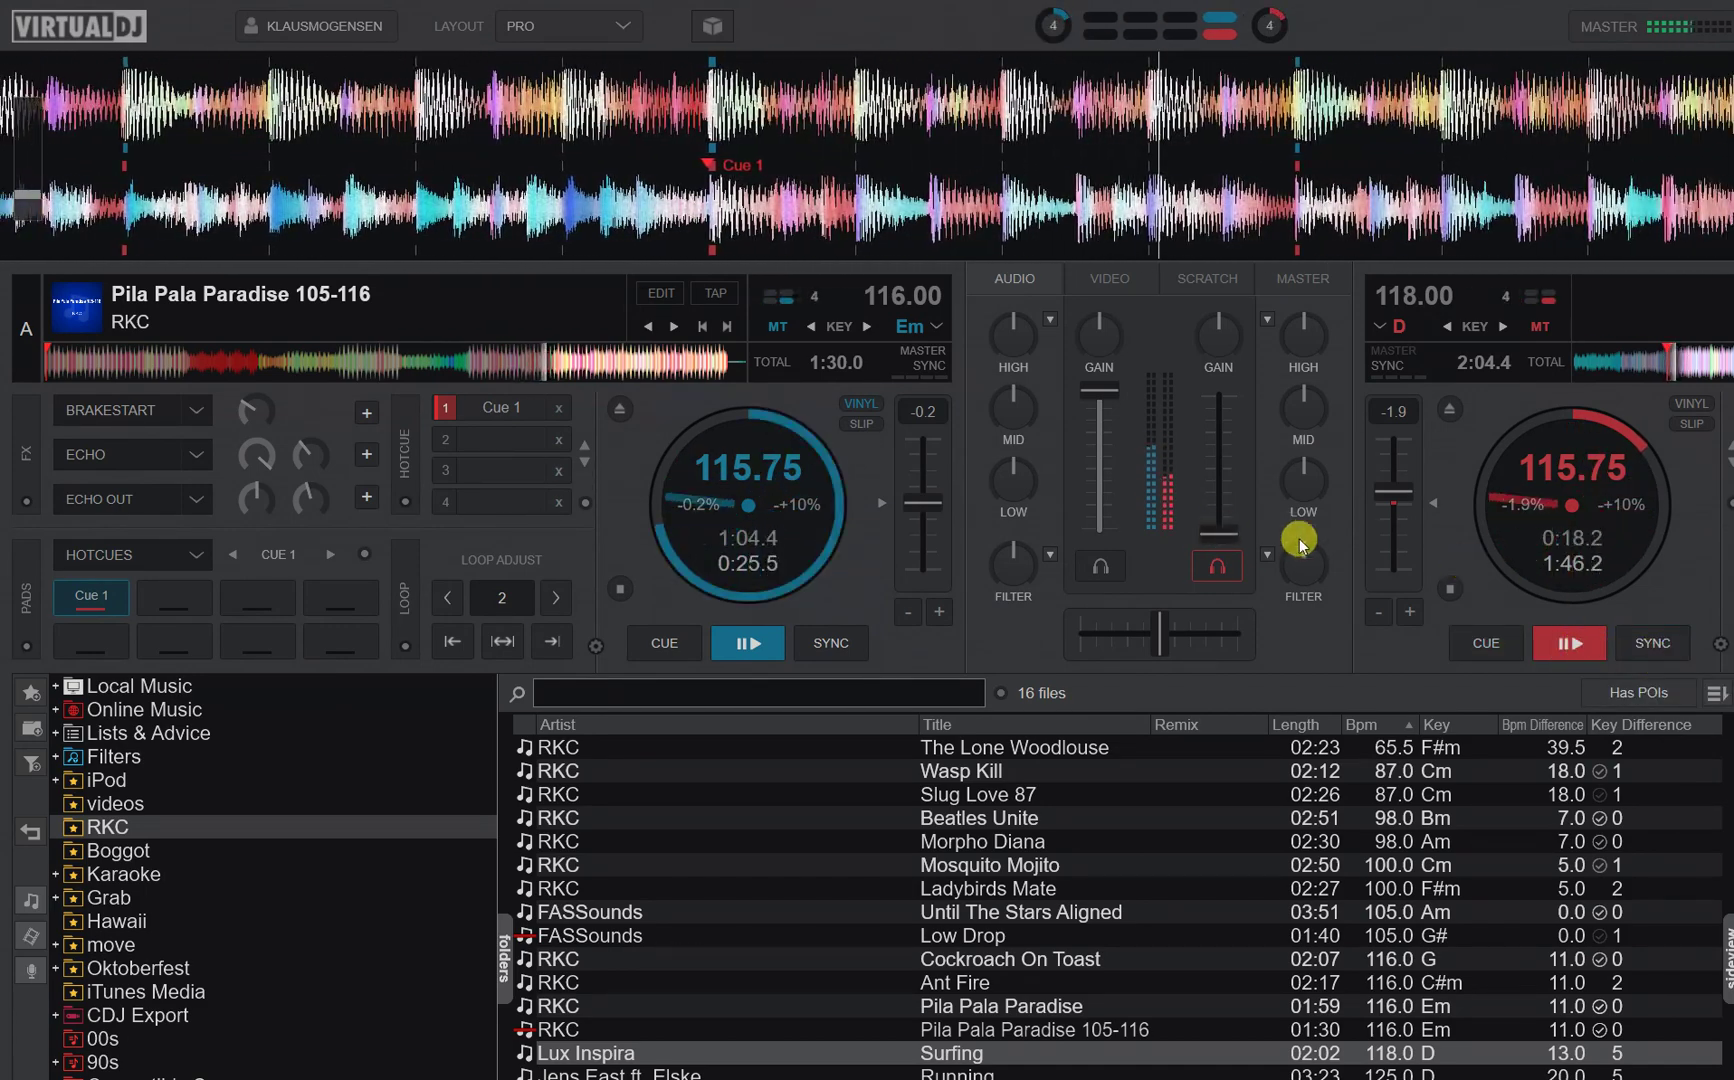
pyautogui.moveTo(1228, 538); pyautogui.dragTo(1223, 391)
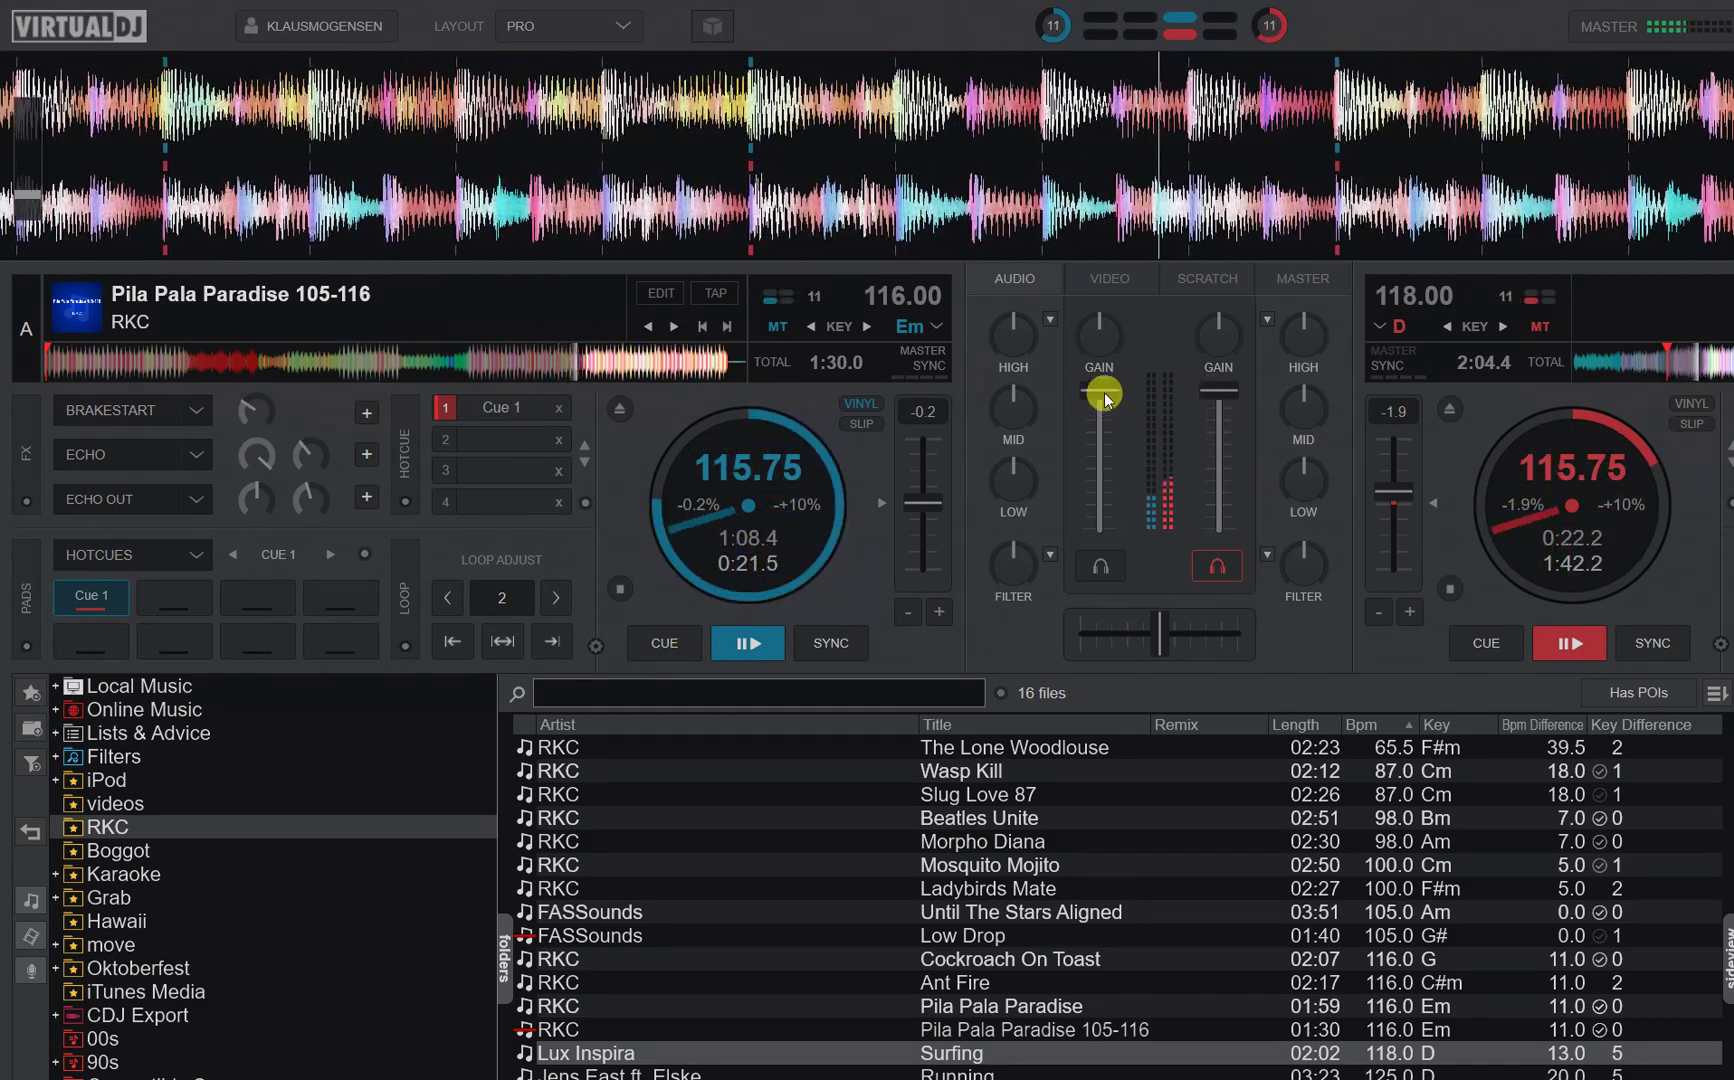
# Fade both decks out, returning Surfing to Cue 1 and Pila Pala Paradise to its start.
pyautogui.moveTo(1104, 398); pyautogui.dragTo(1088, 542)
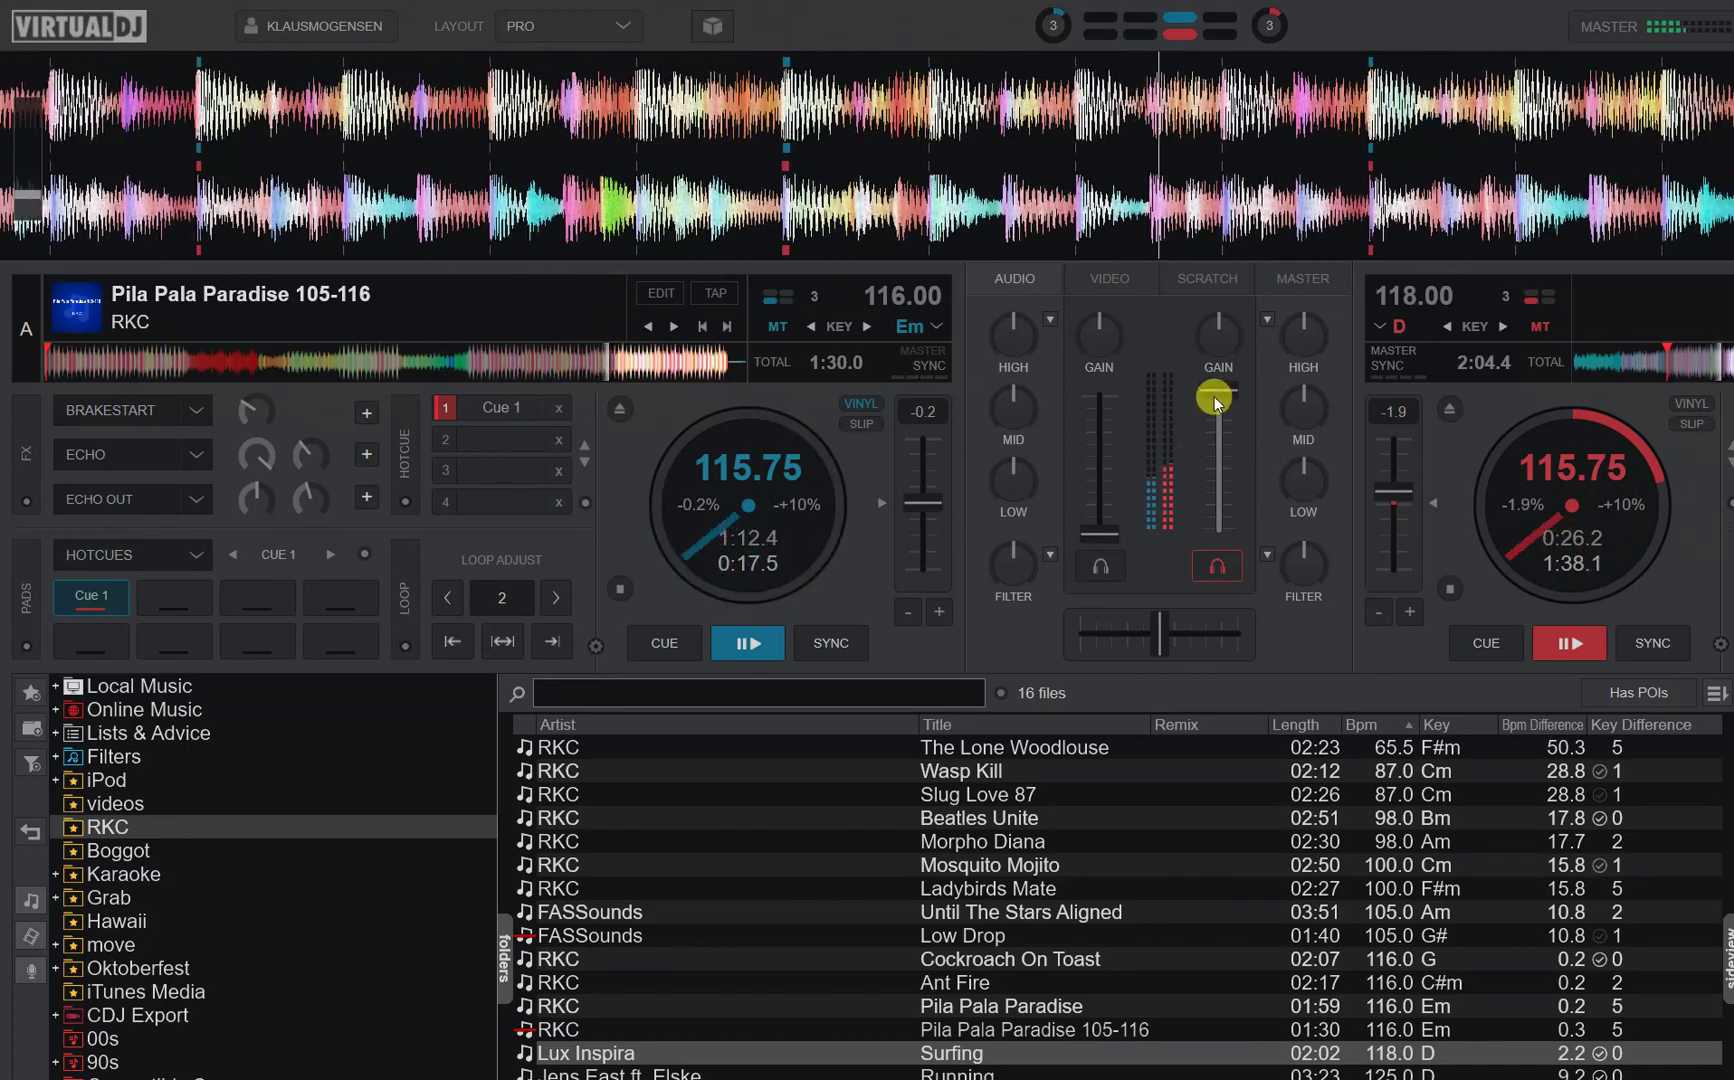
pyautogui.moveTo(1215, 400); pyautogui.dragTo(1207, 543)
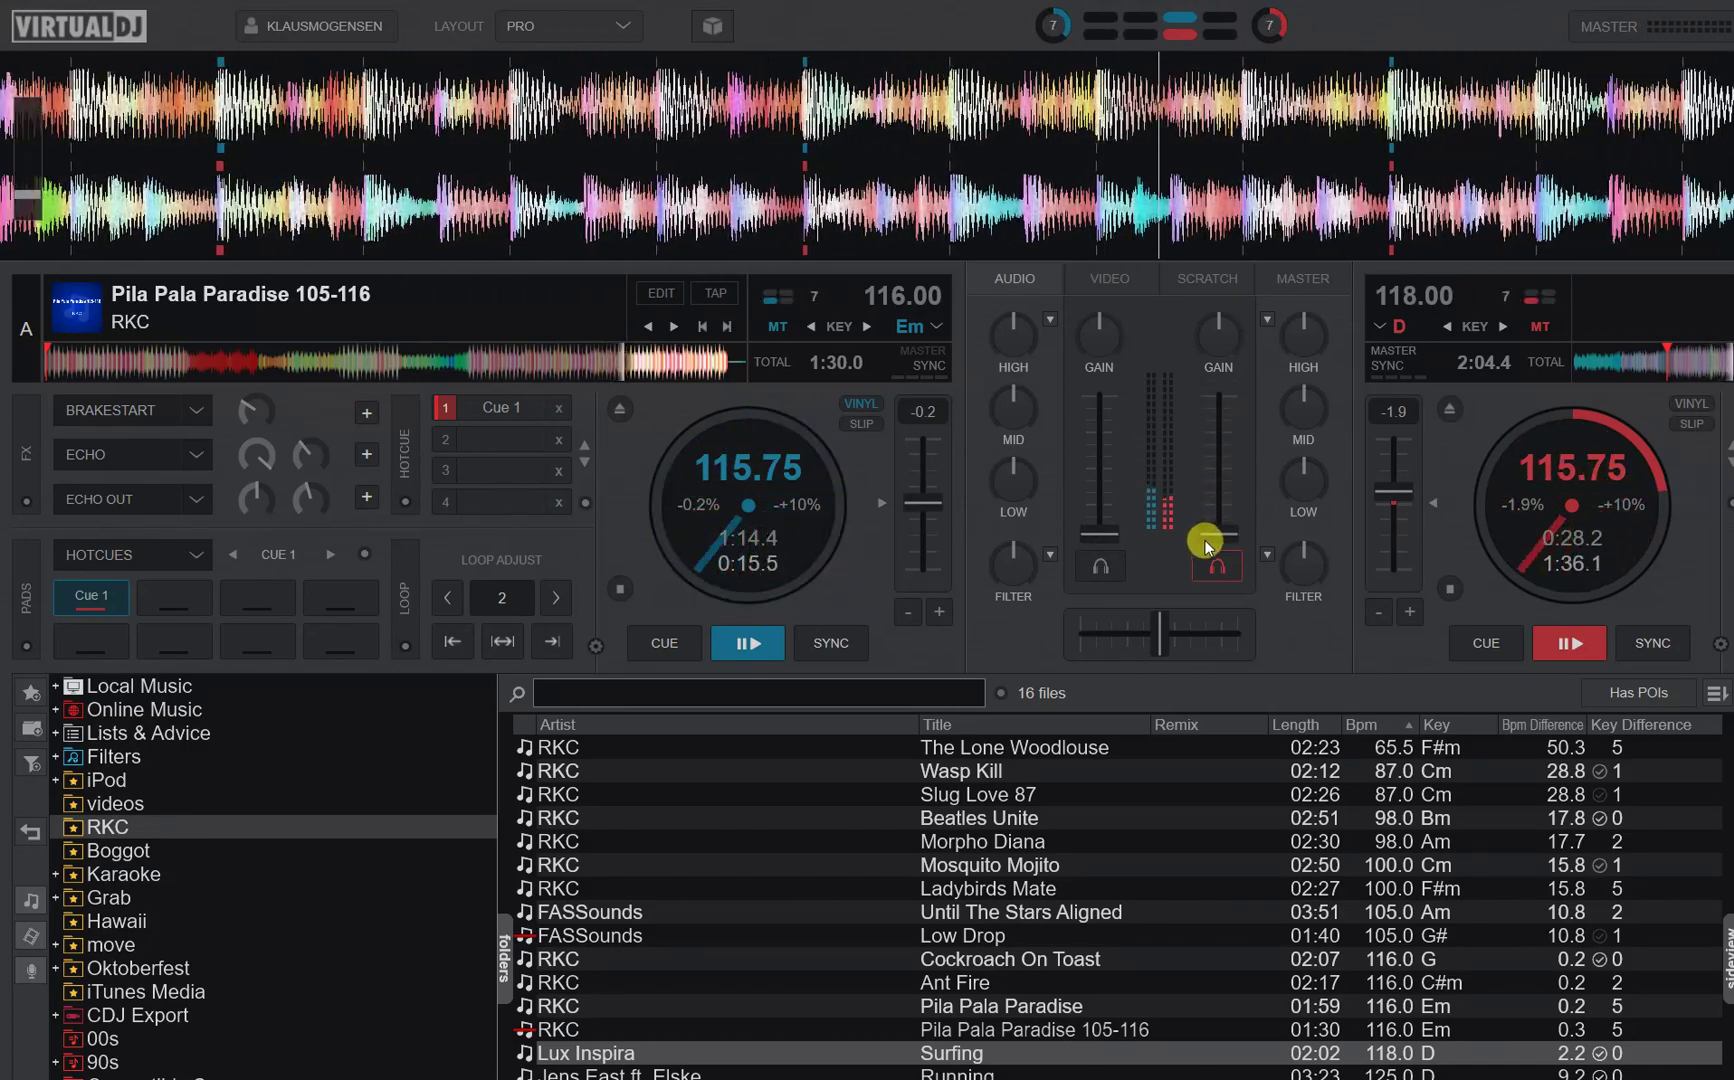
pyautogui.click(1470, 643)
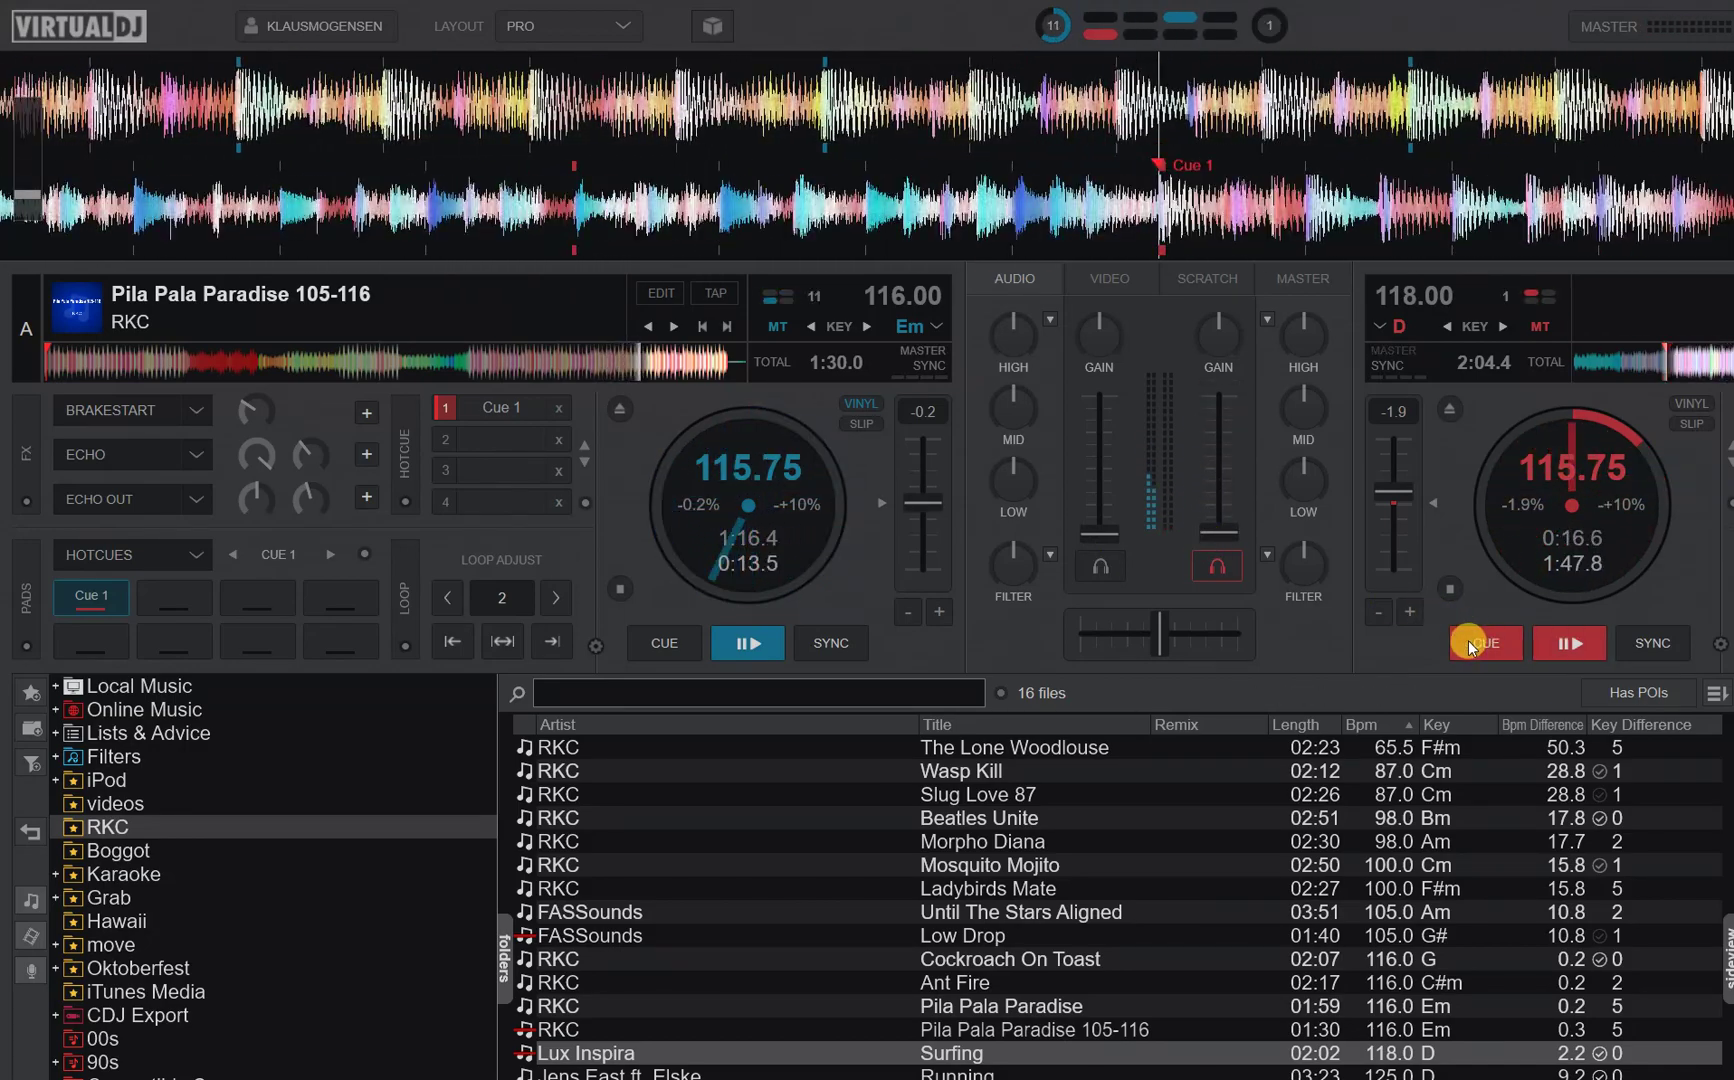
pyautogui.click(655, 646)
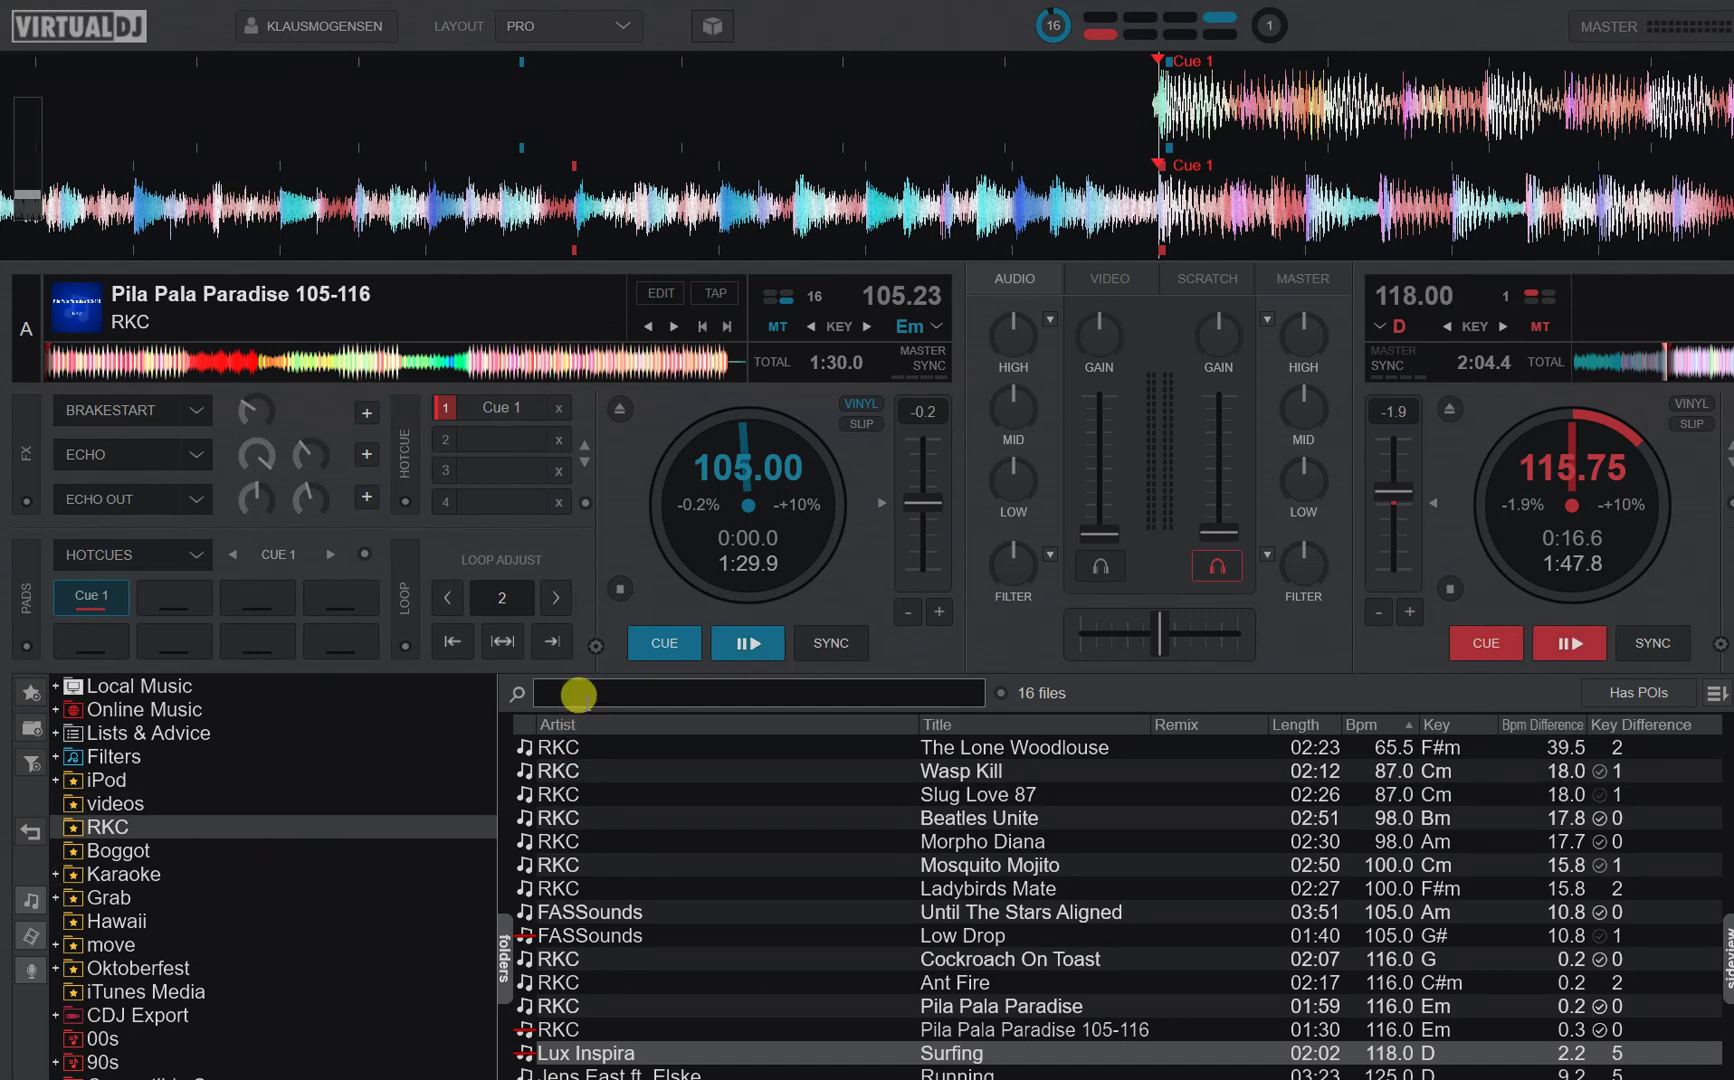
# Search '9 to 5', load 9 TO 5 onto deck A, and open its BPM Editor re-analysis options.
pyautogui.write('9')
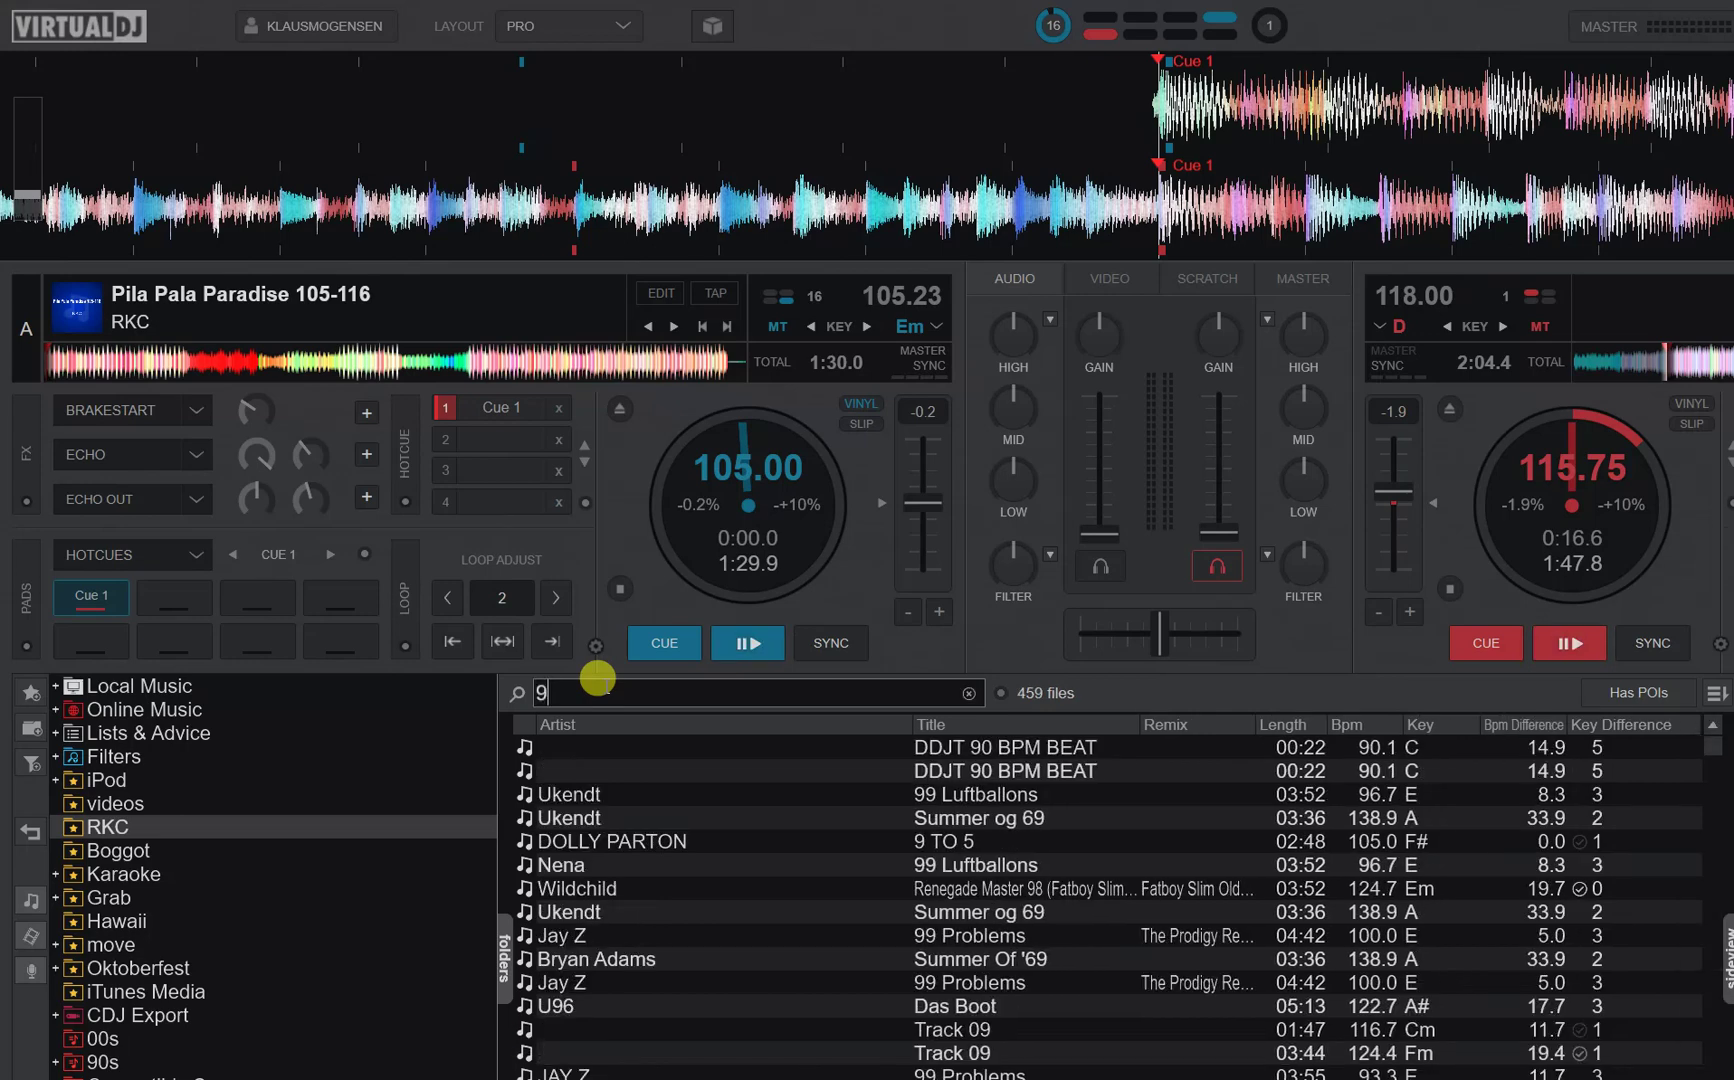
pyautogui.write(' to 5')
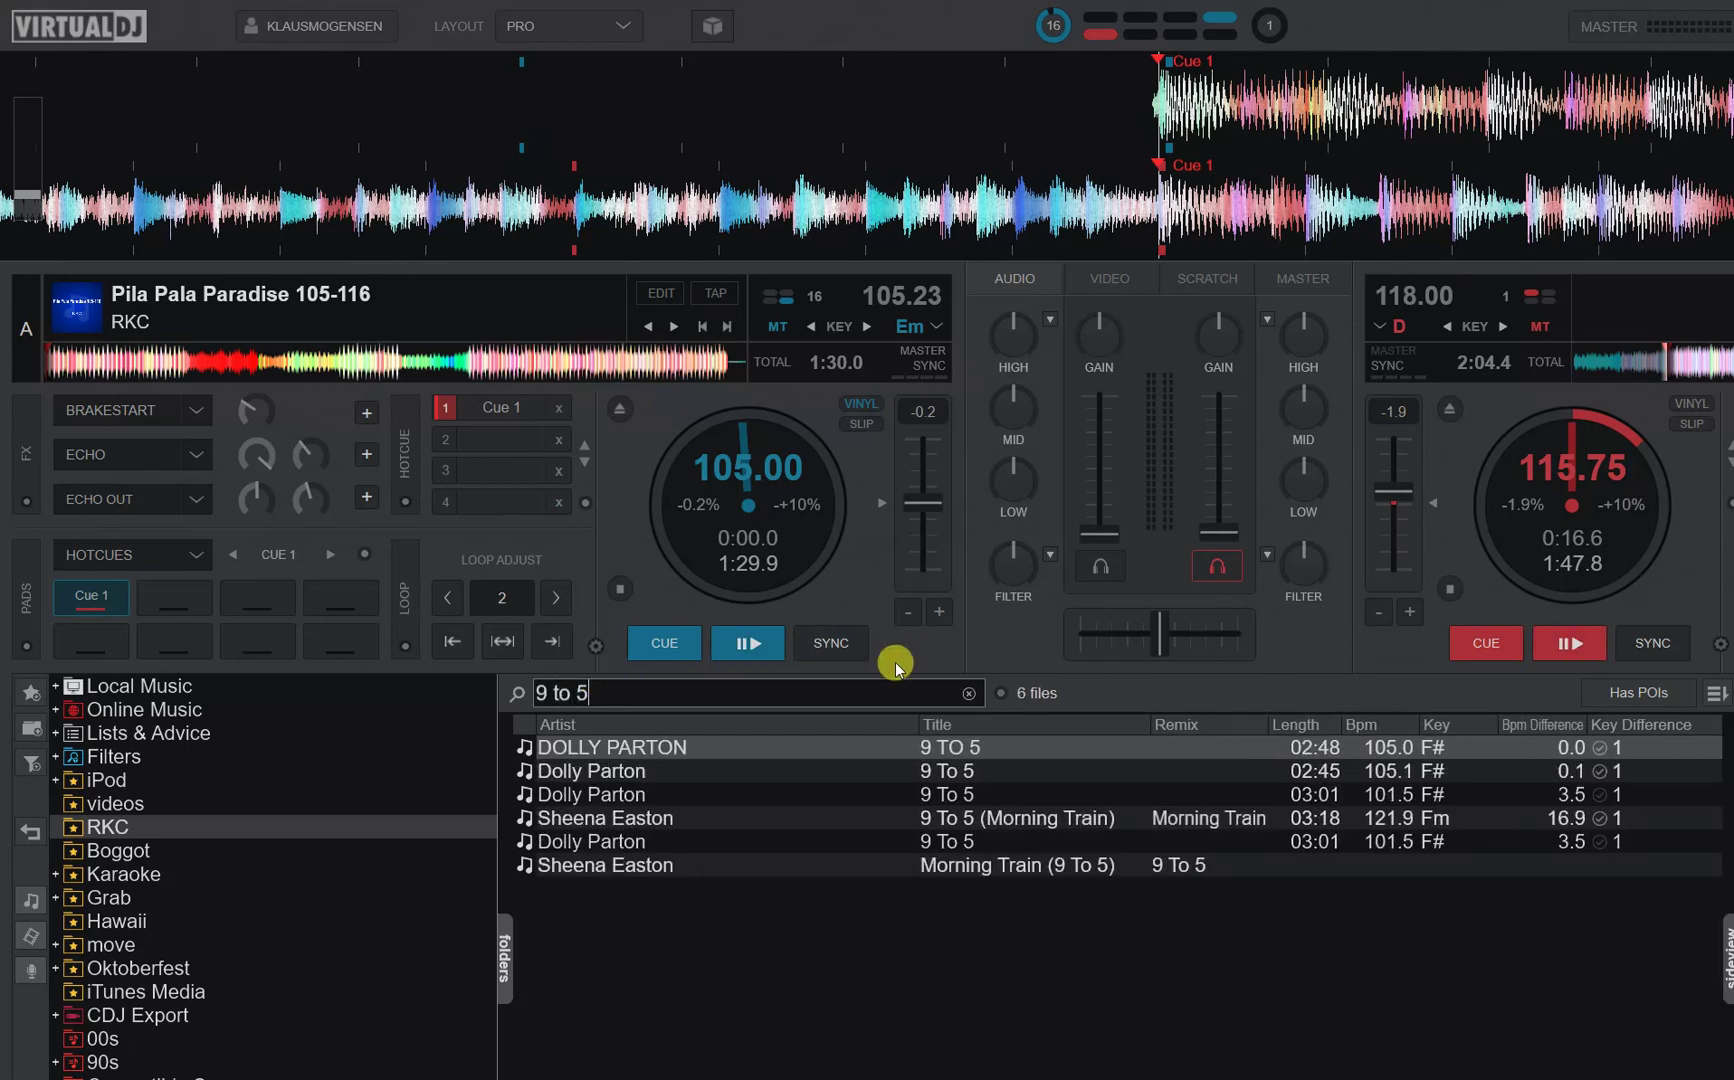
pyautogui.hotkey('ctrl', 'Left')
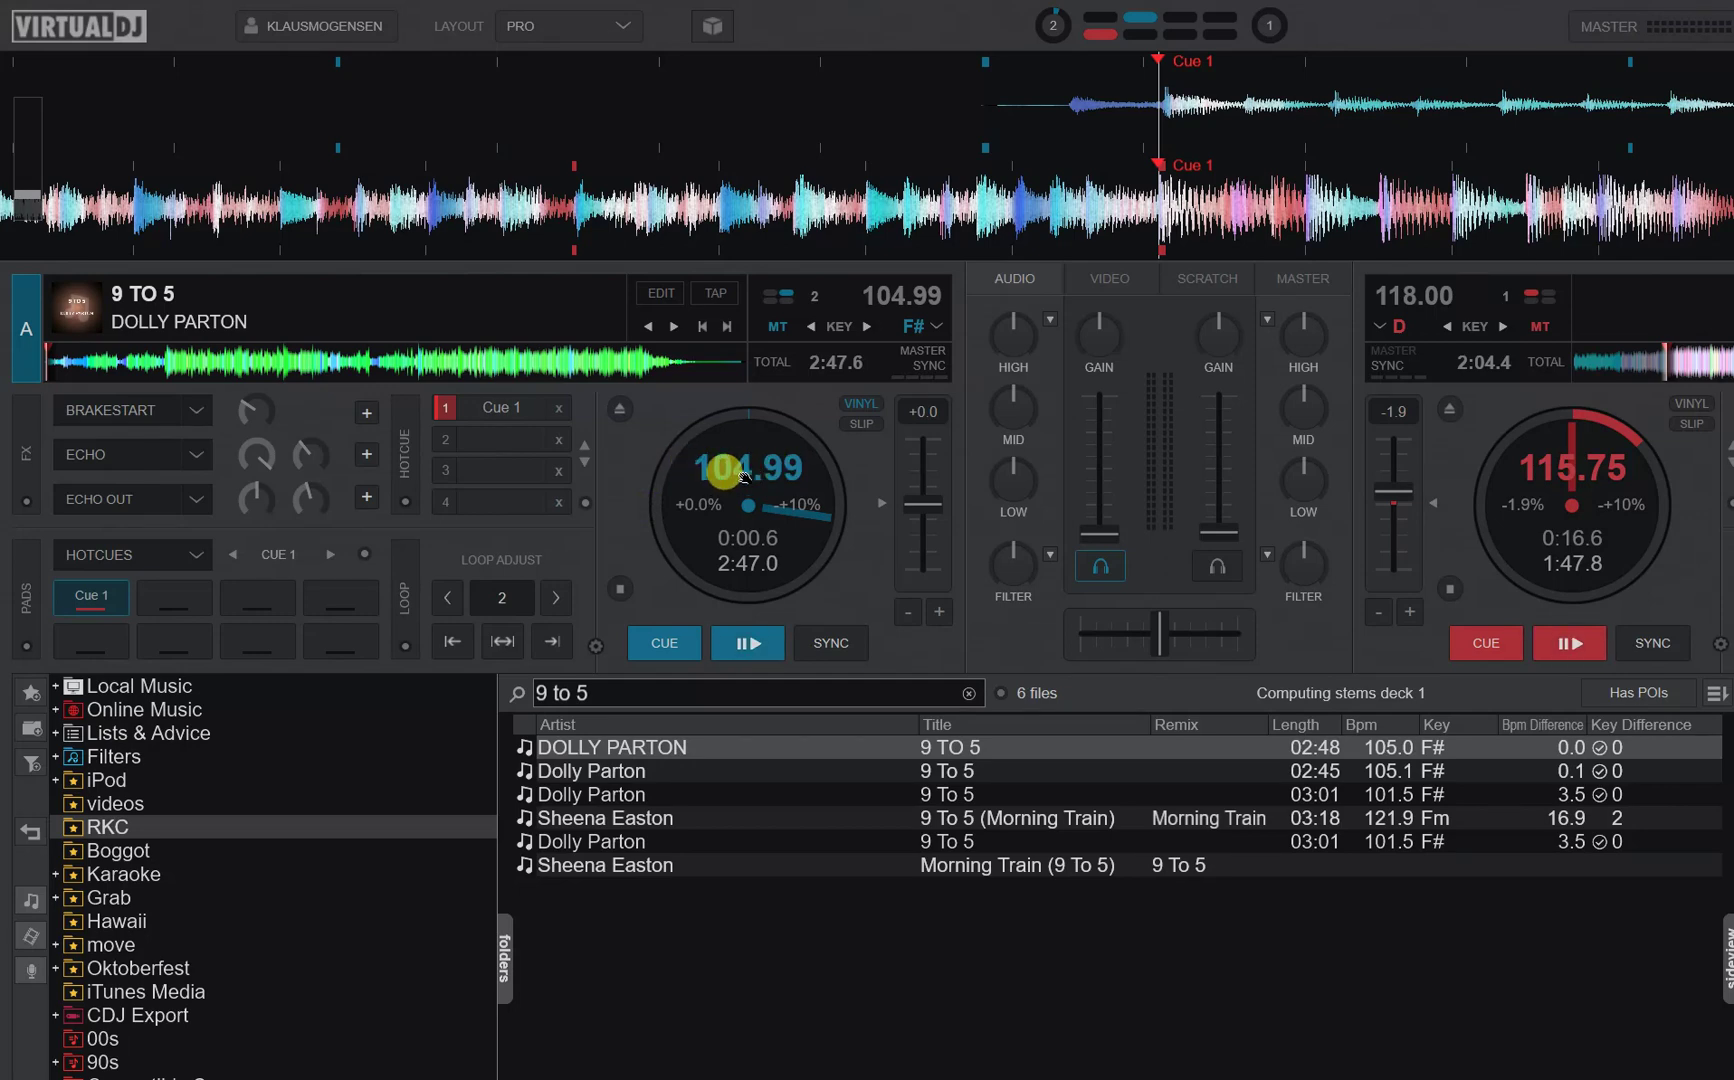
pyautogui.rightClick(977, 749)
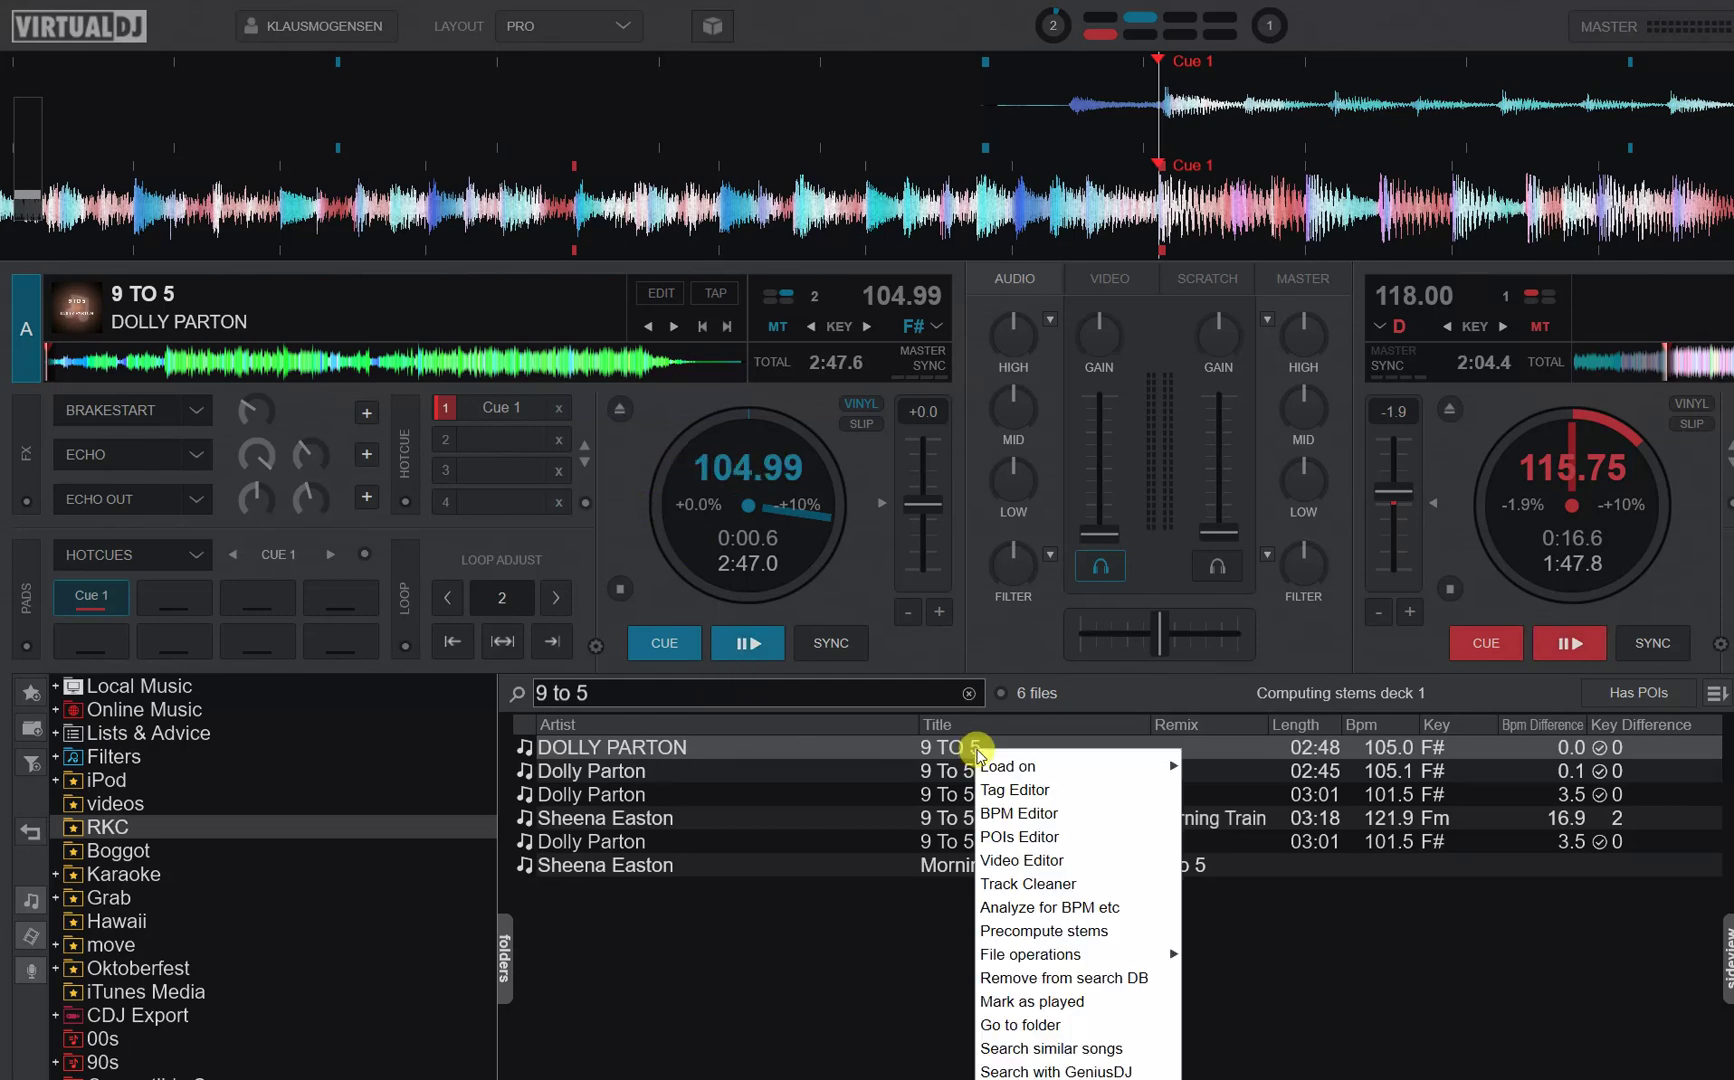
pyautogui.click(1040, 813)
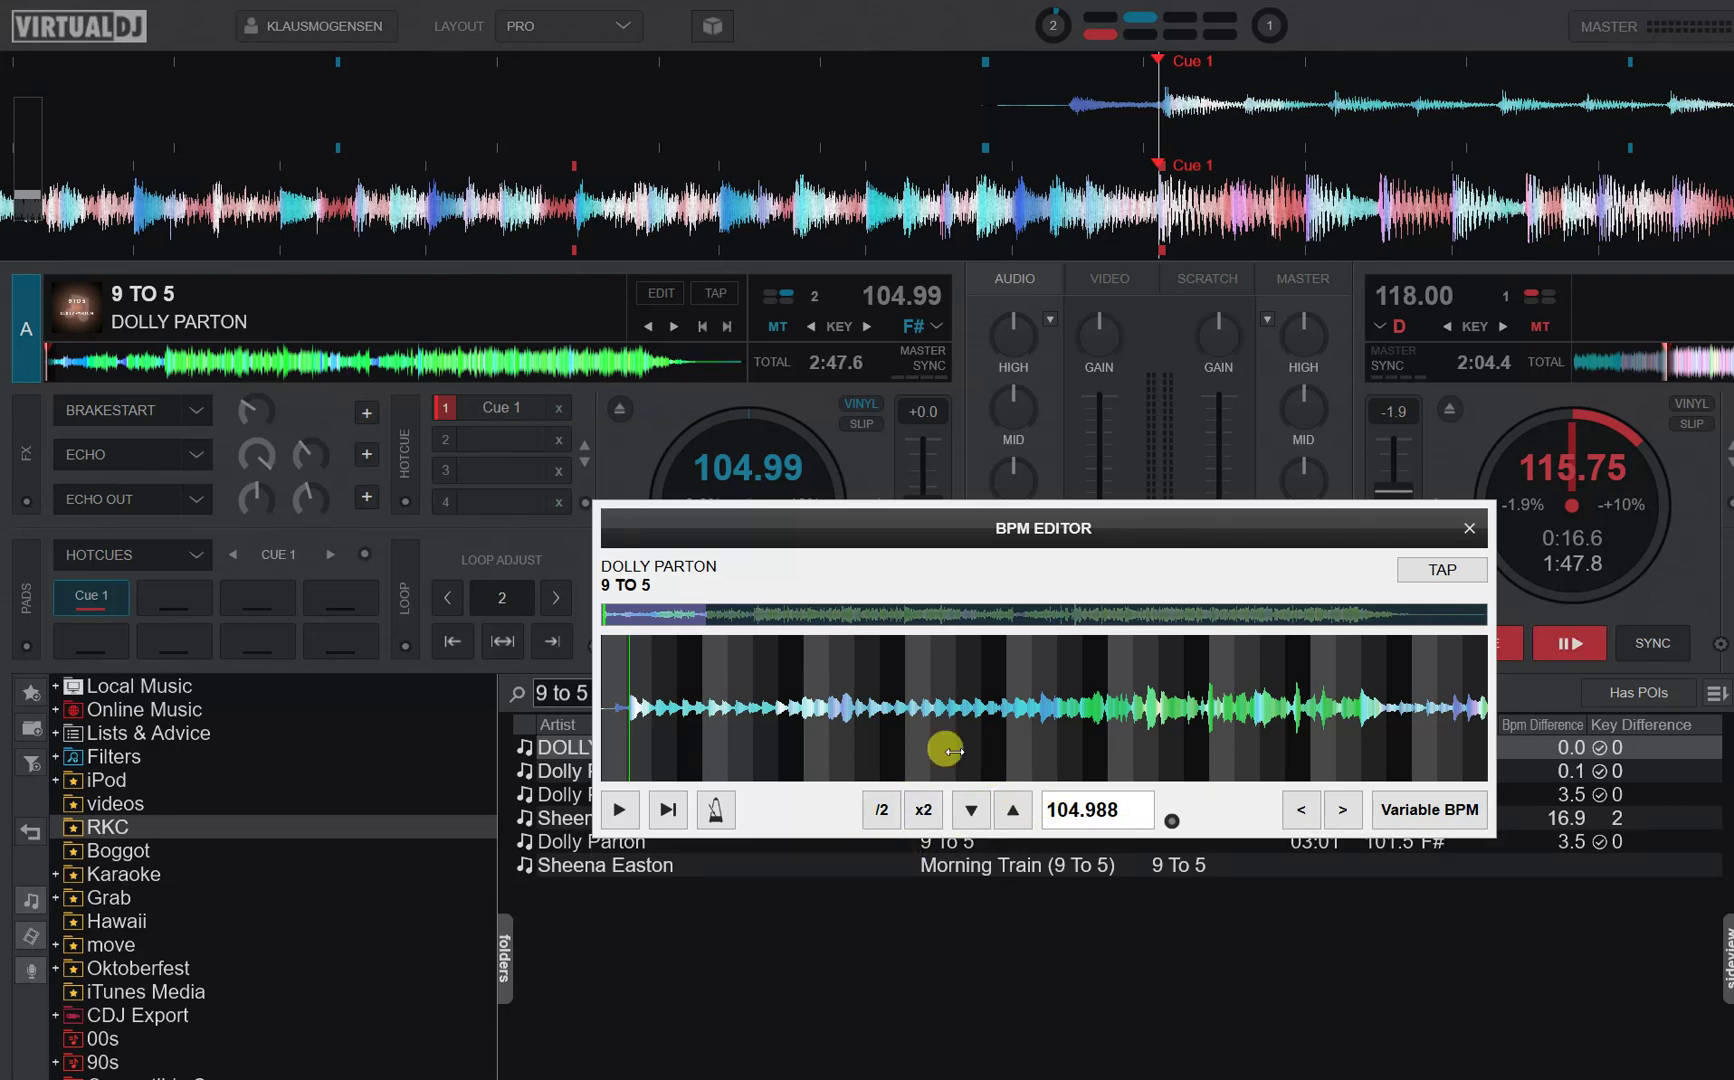
pyautogui.click(1172, 821)
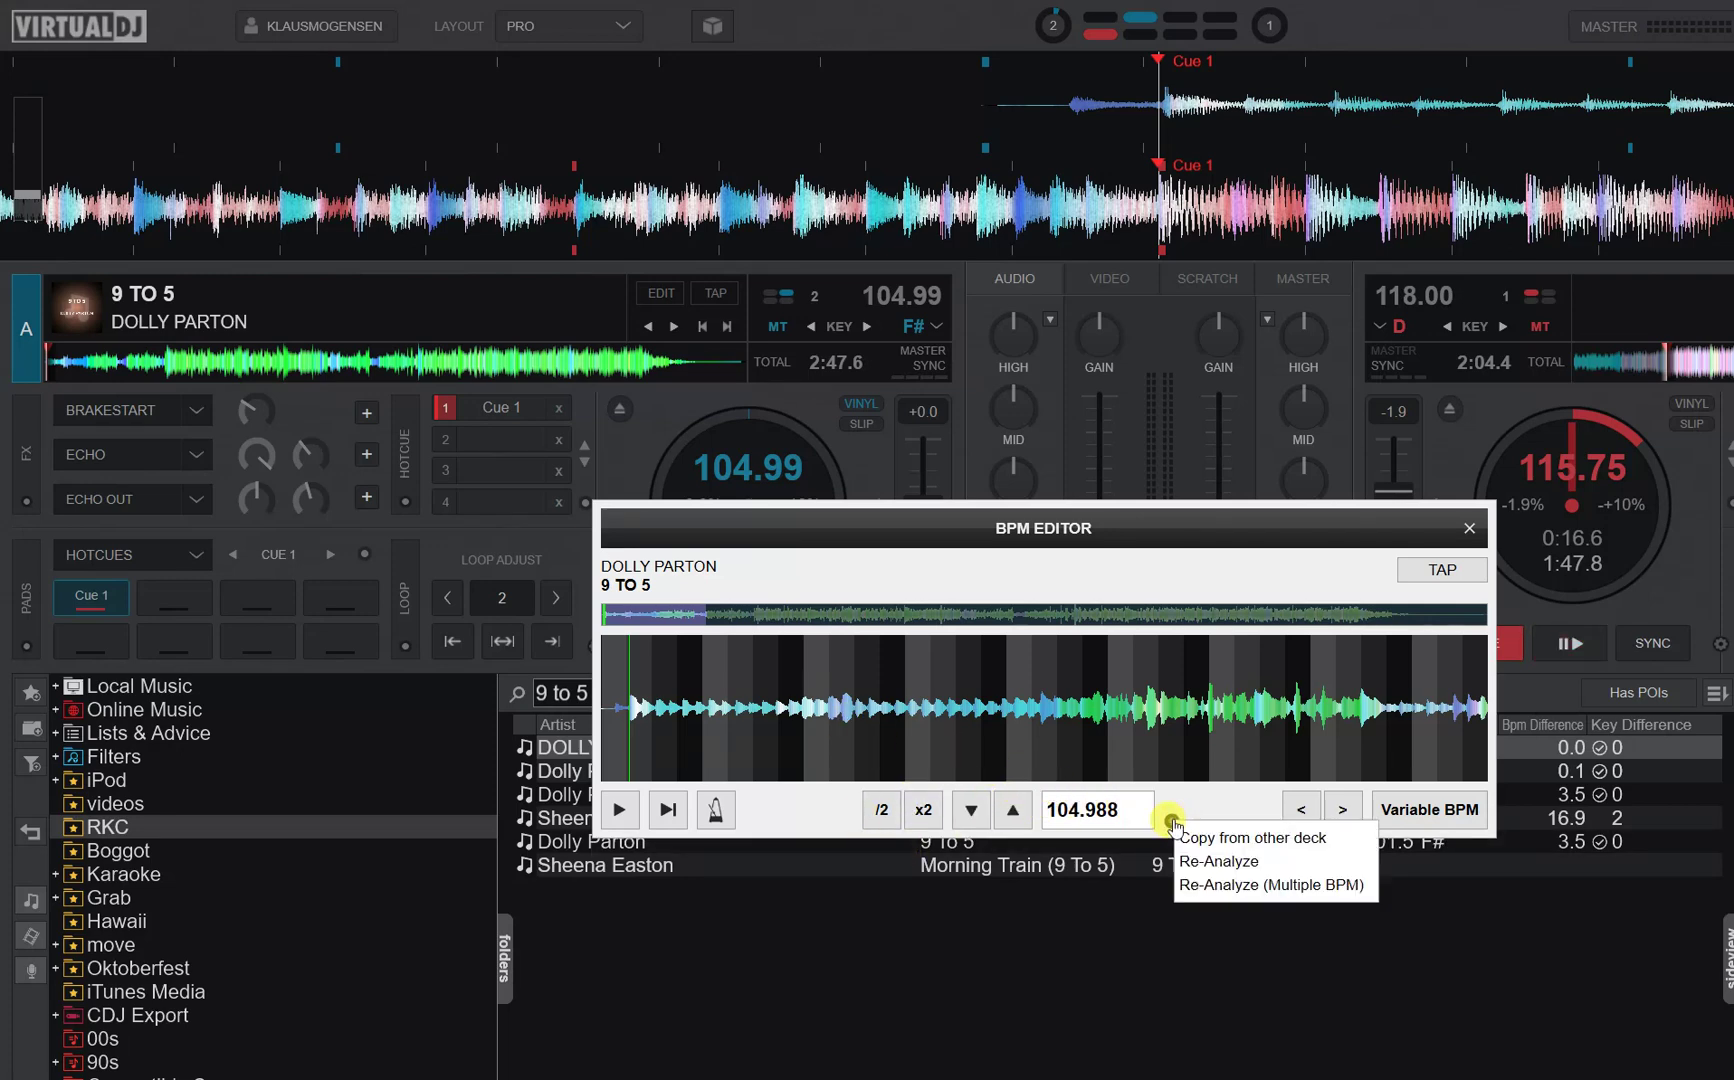
# Re-analyze 9 TO 5 with Multiple BPM and zoom into the waveform.
pyautogui.click(1215, 886)
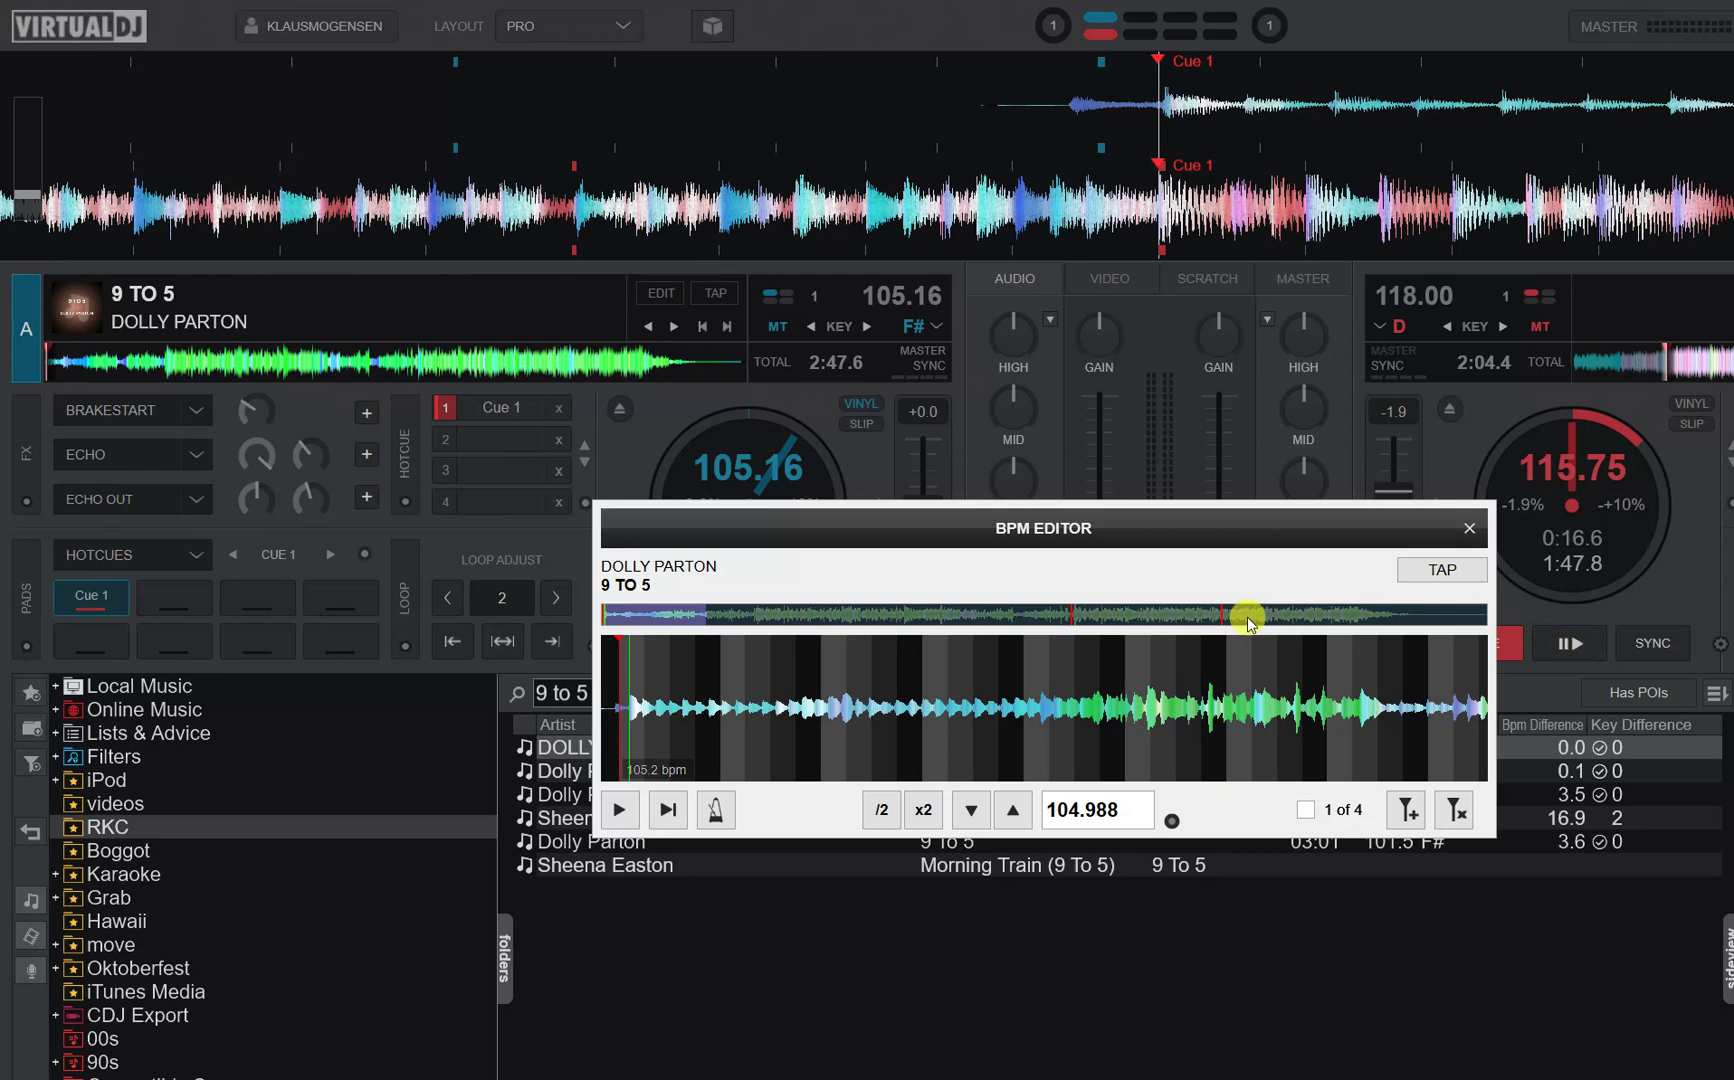
pyautogui.scroll(3, 886, 646)
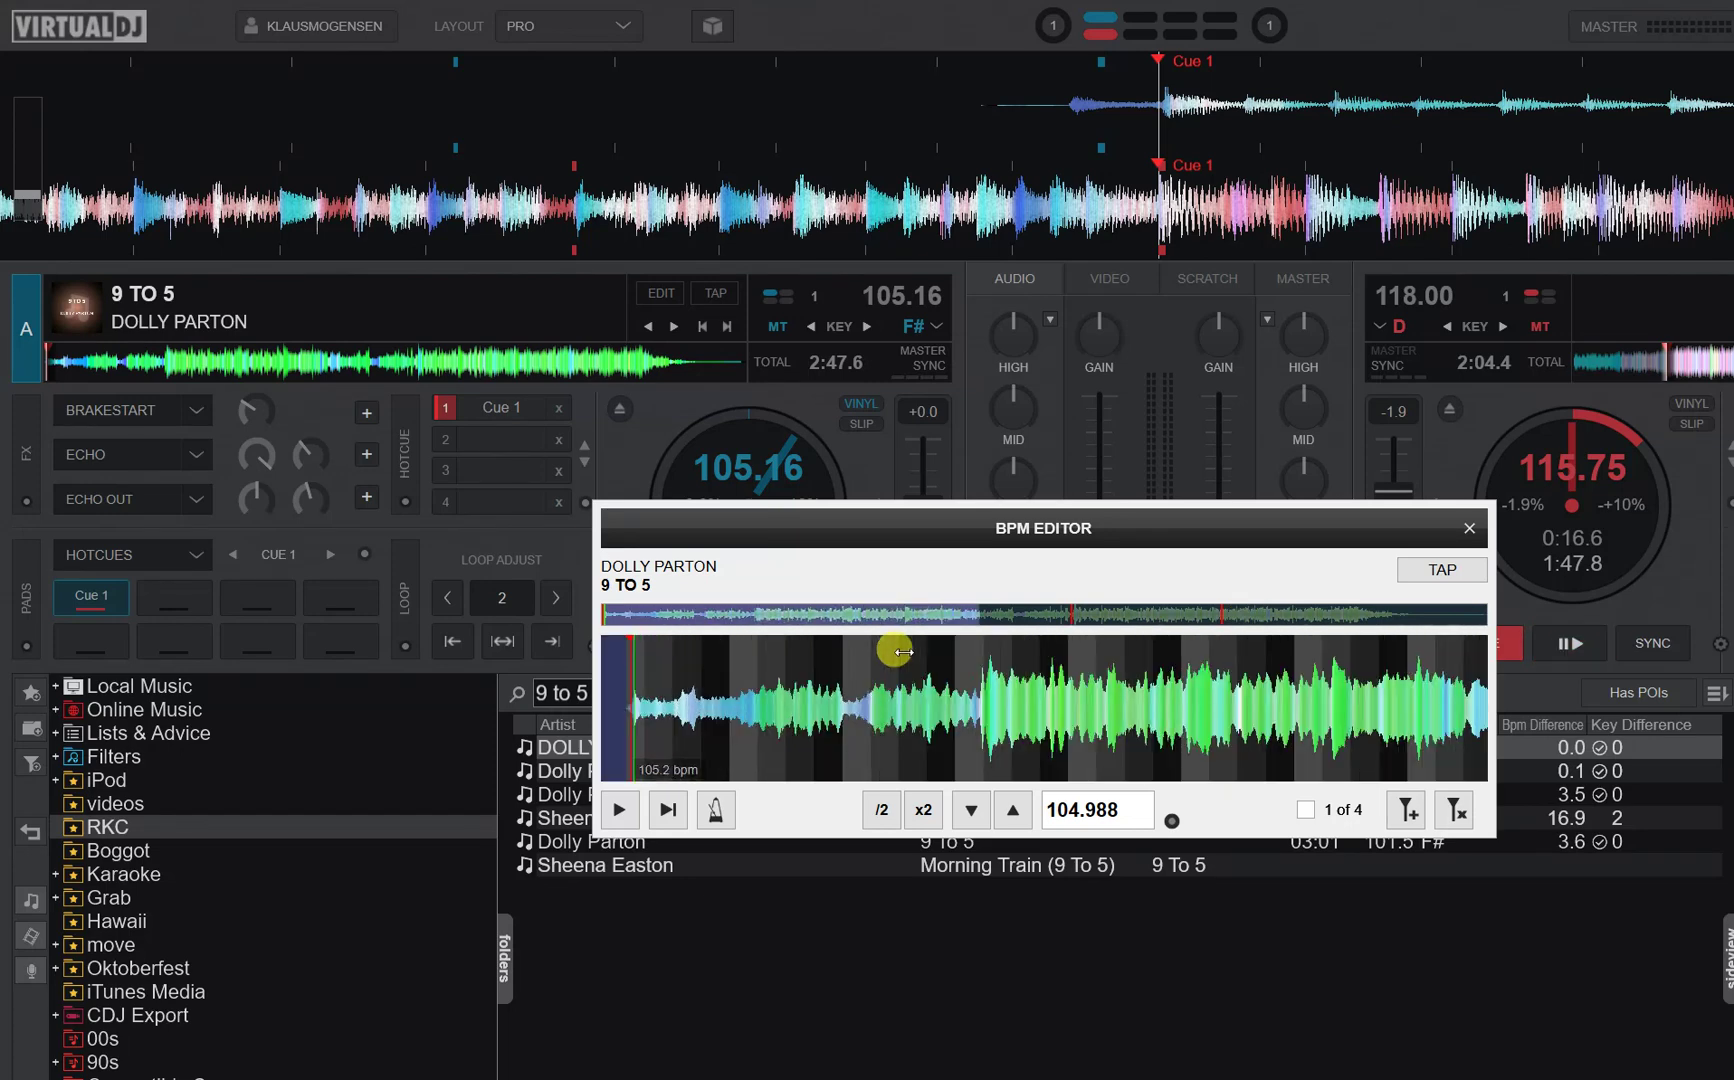
pyautogui.scroll(4, 903, 650)
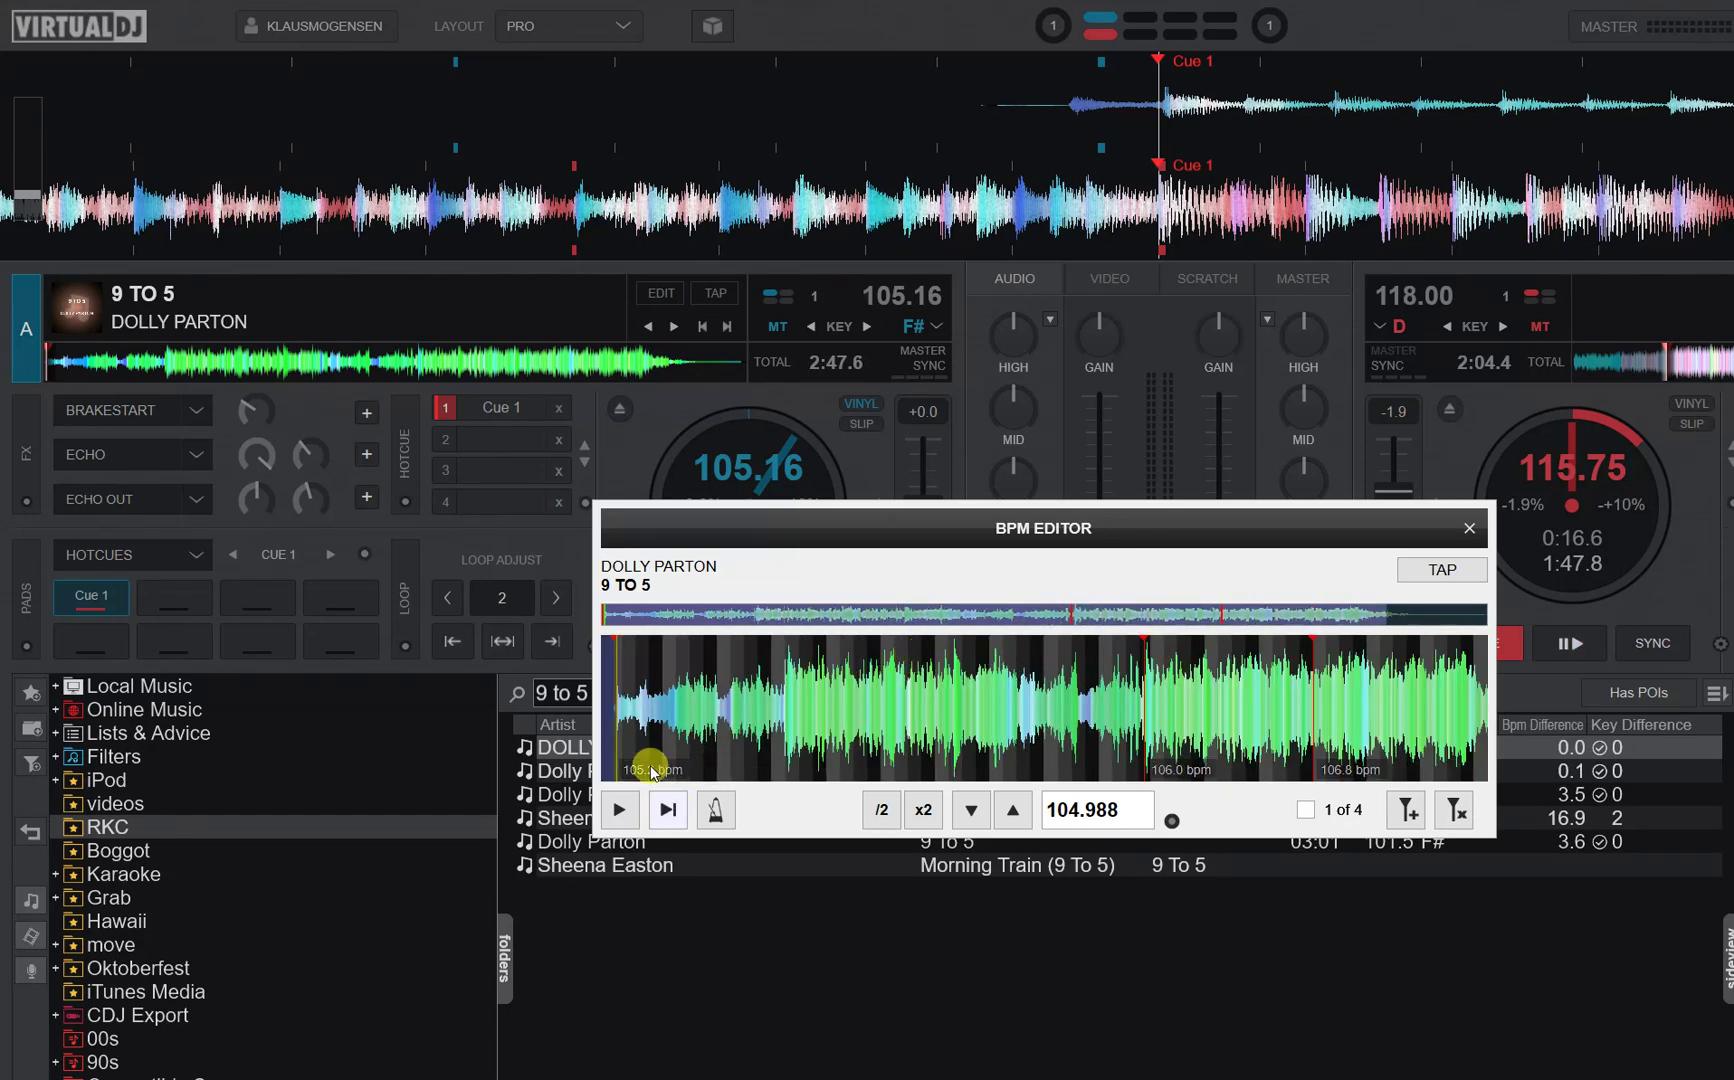
# Check the 106.0 and 106.8 bpm markers, return to the start, and close the editor.
pyautogui.click(1198, 772)
pyautogui.click(1334, 789)
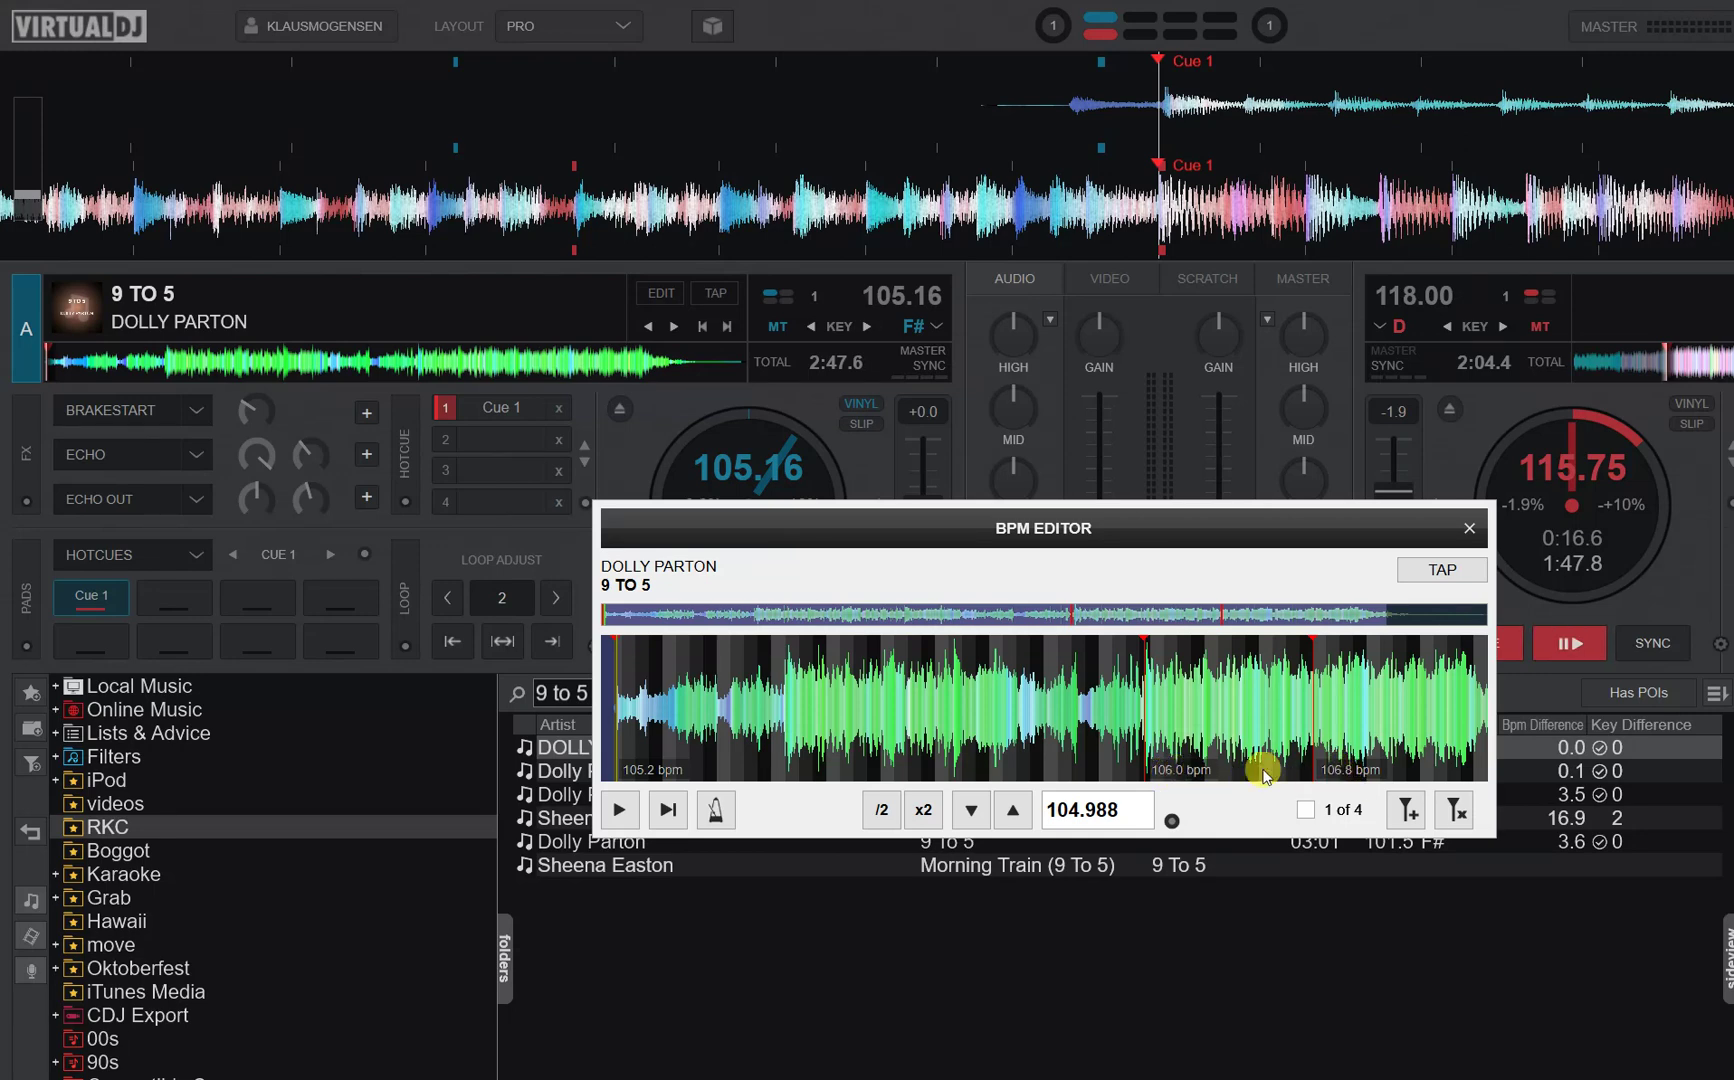
pyautogui.click(632, 706)
pyautogui.click(1469, 527)
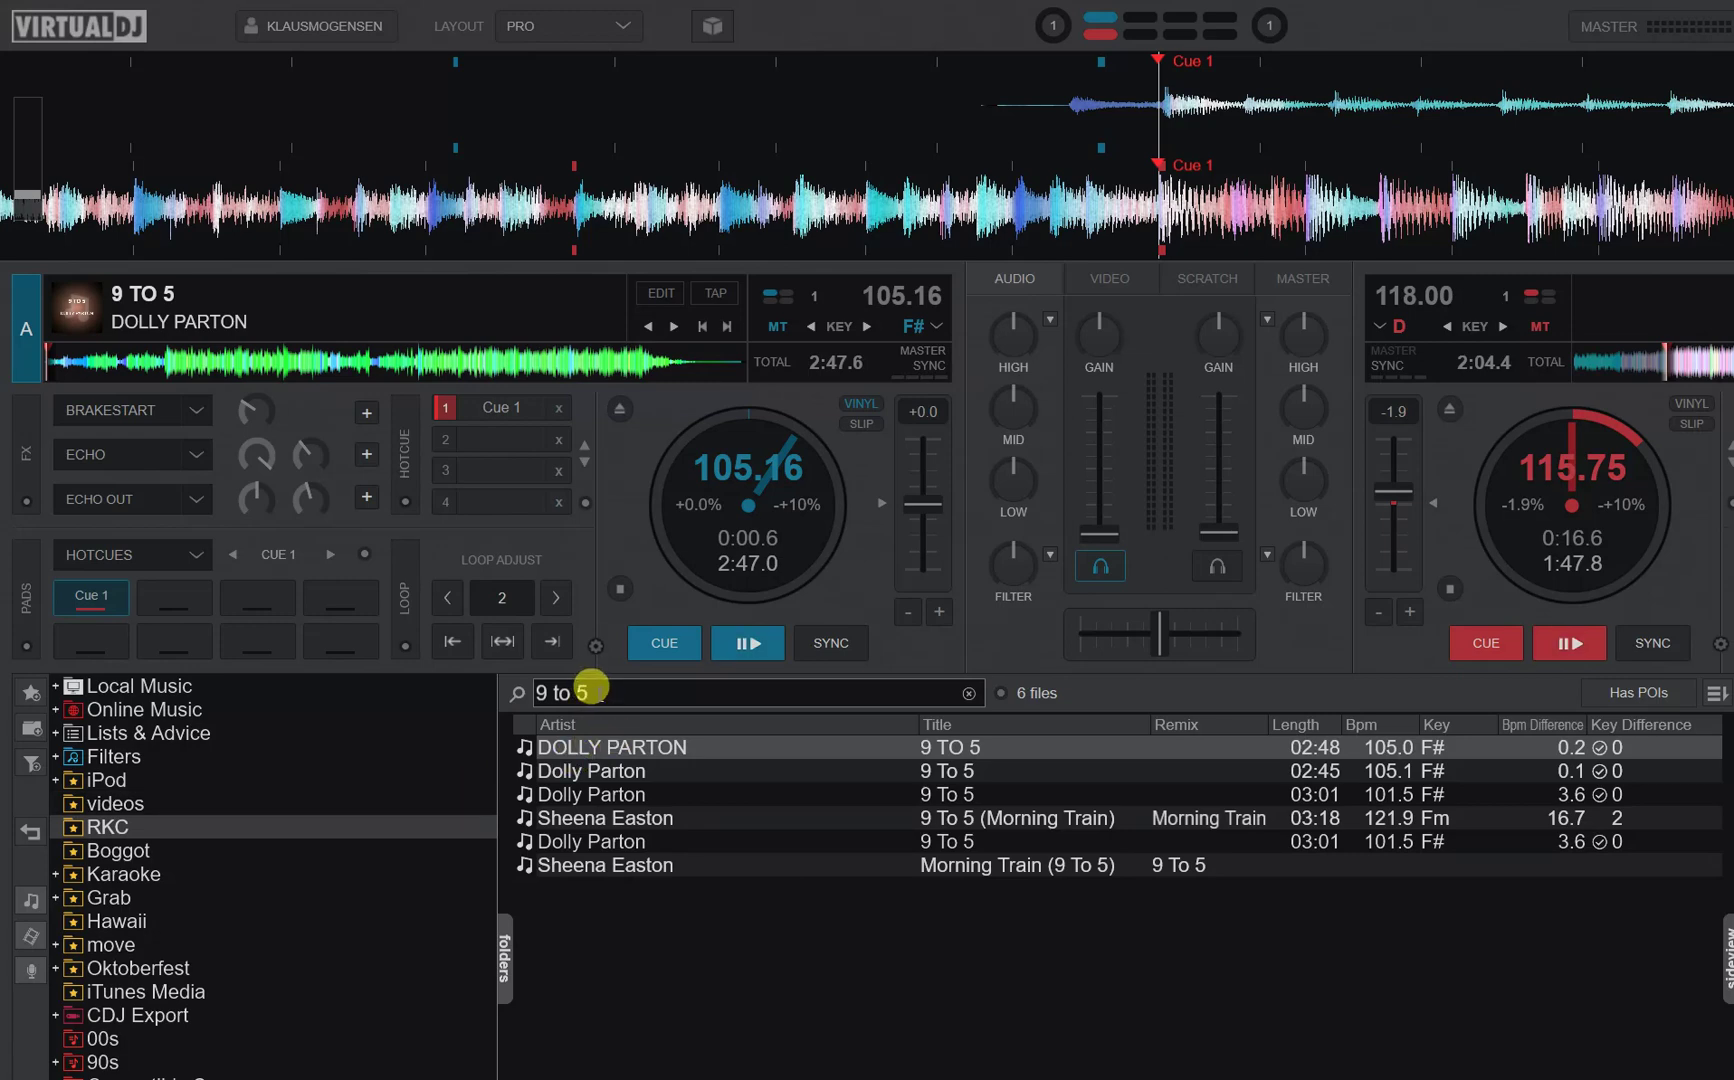
# Search 'superstiti', load Superstition (Single Version) onto deck A, and skip ahead to about 2:28.
pyautogui.write('sup')
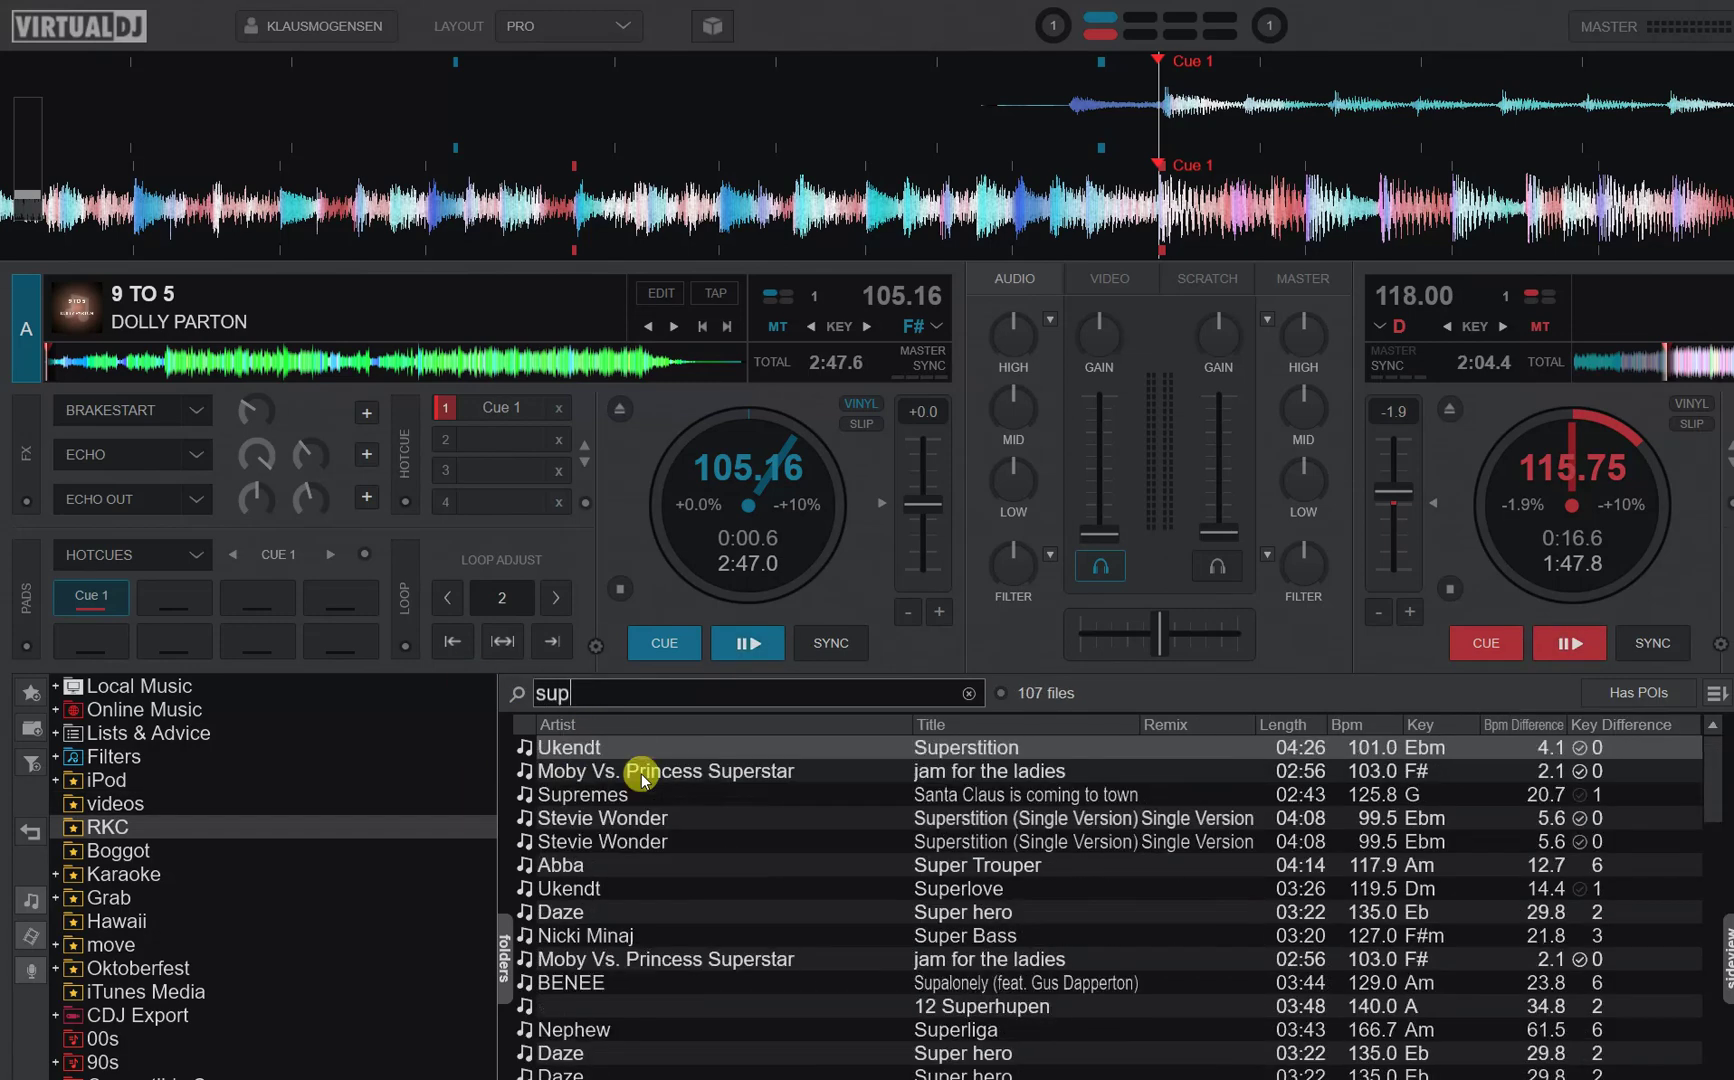
pyautogui.write('erst')
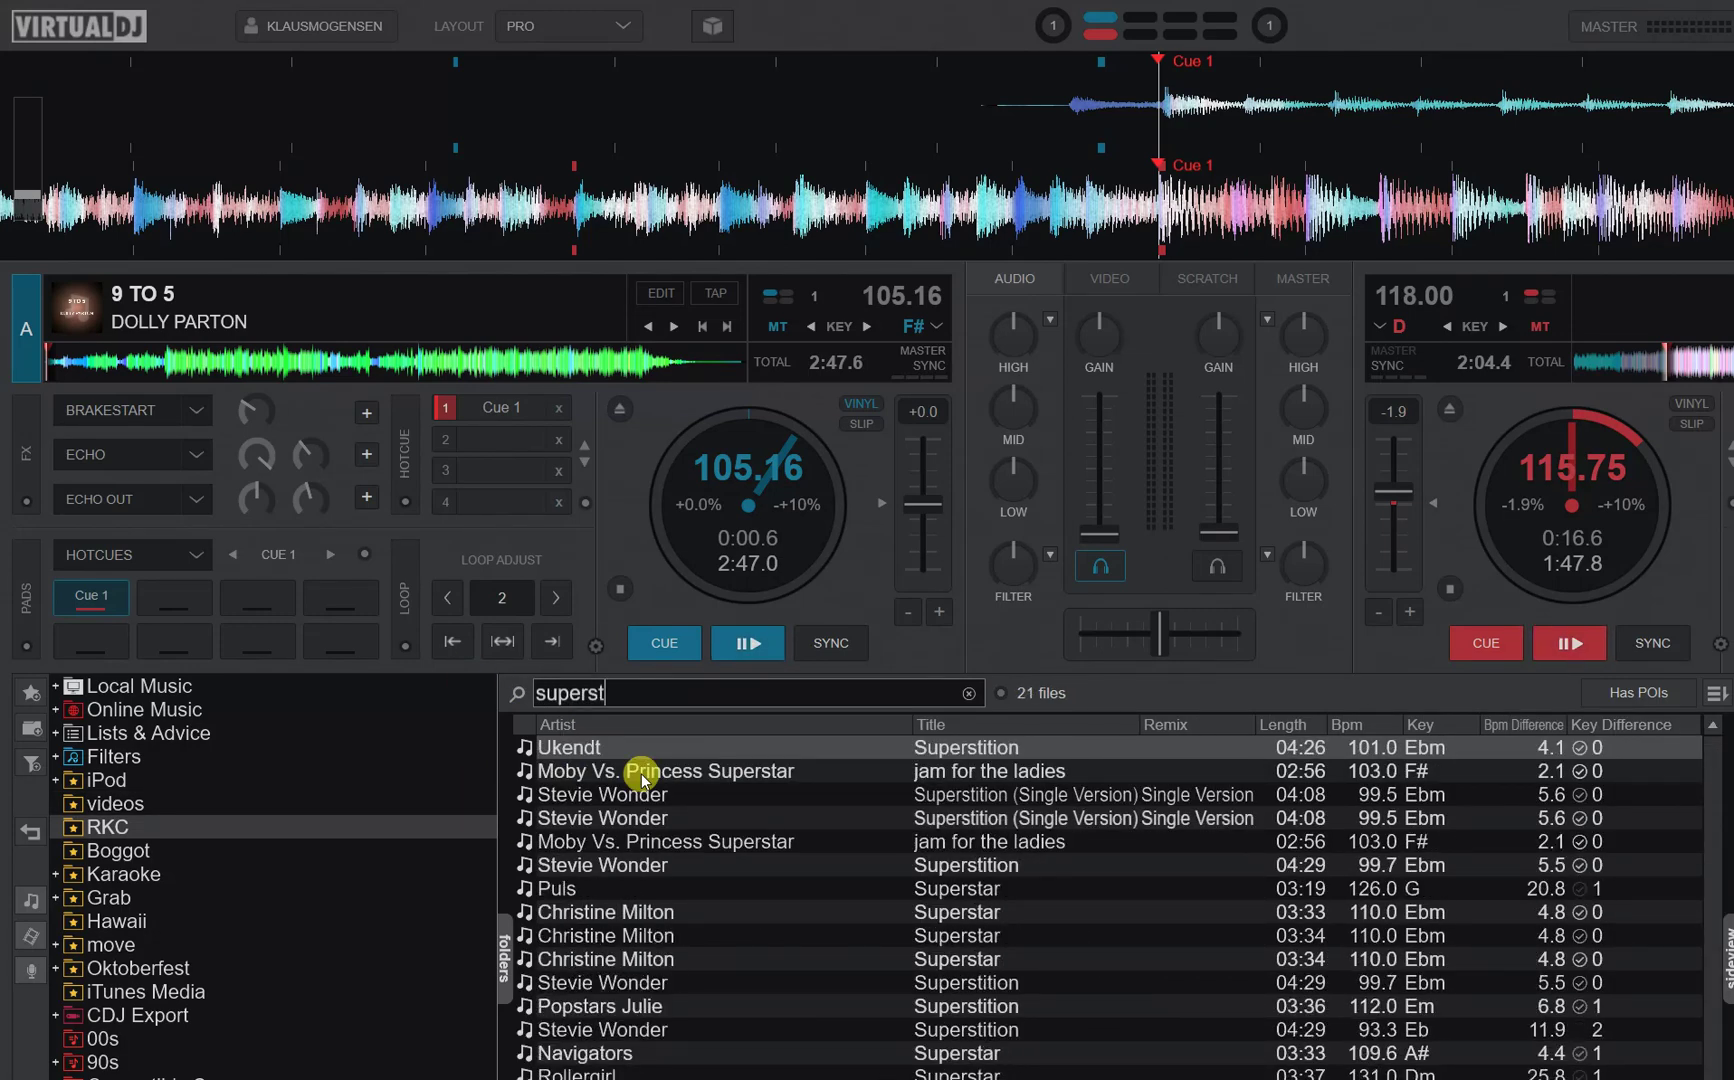
pyautogui.write('it')
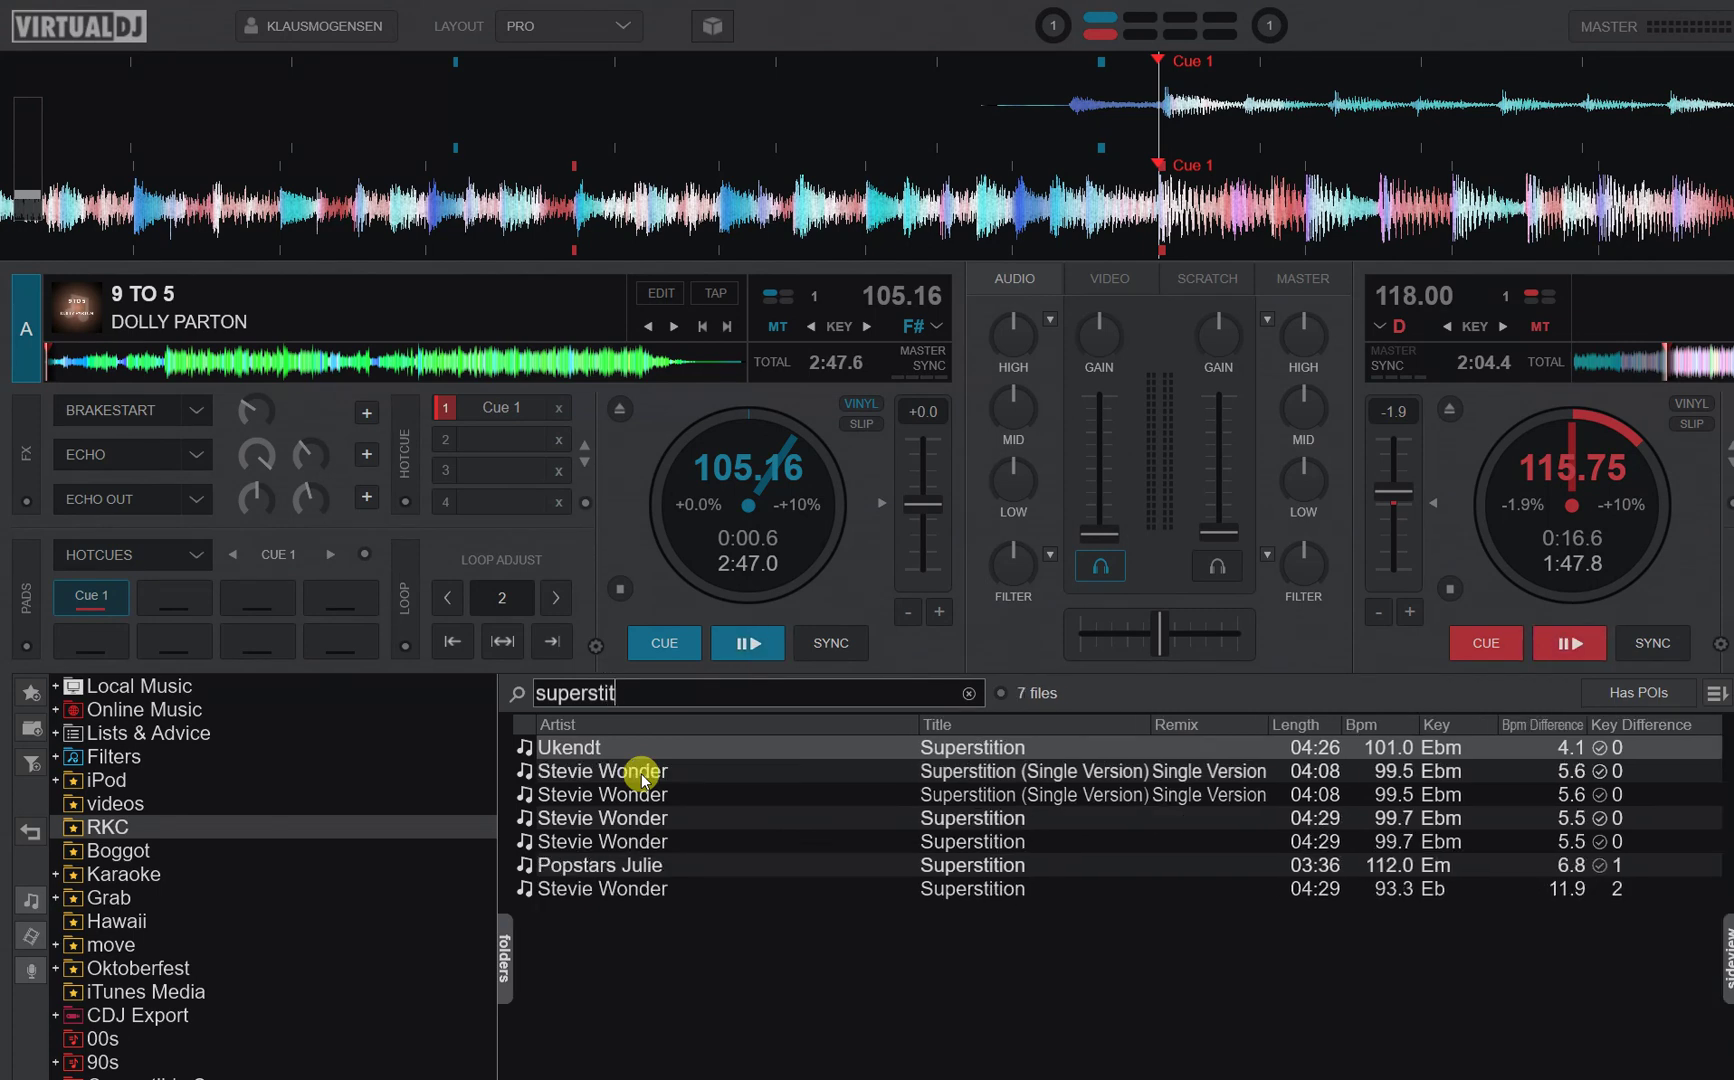
pyautogui.write('i')
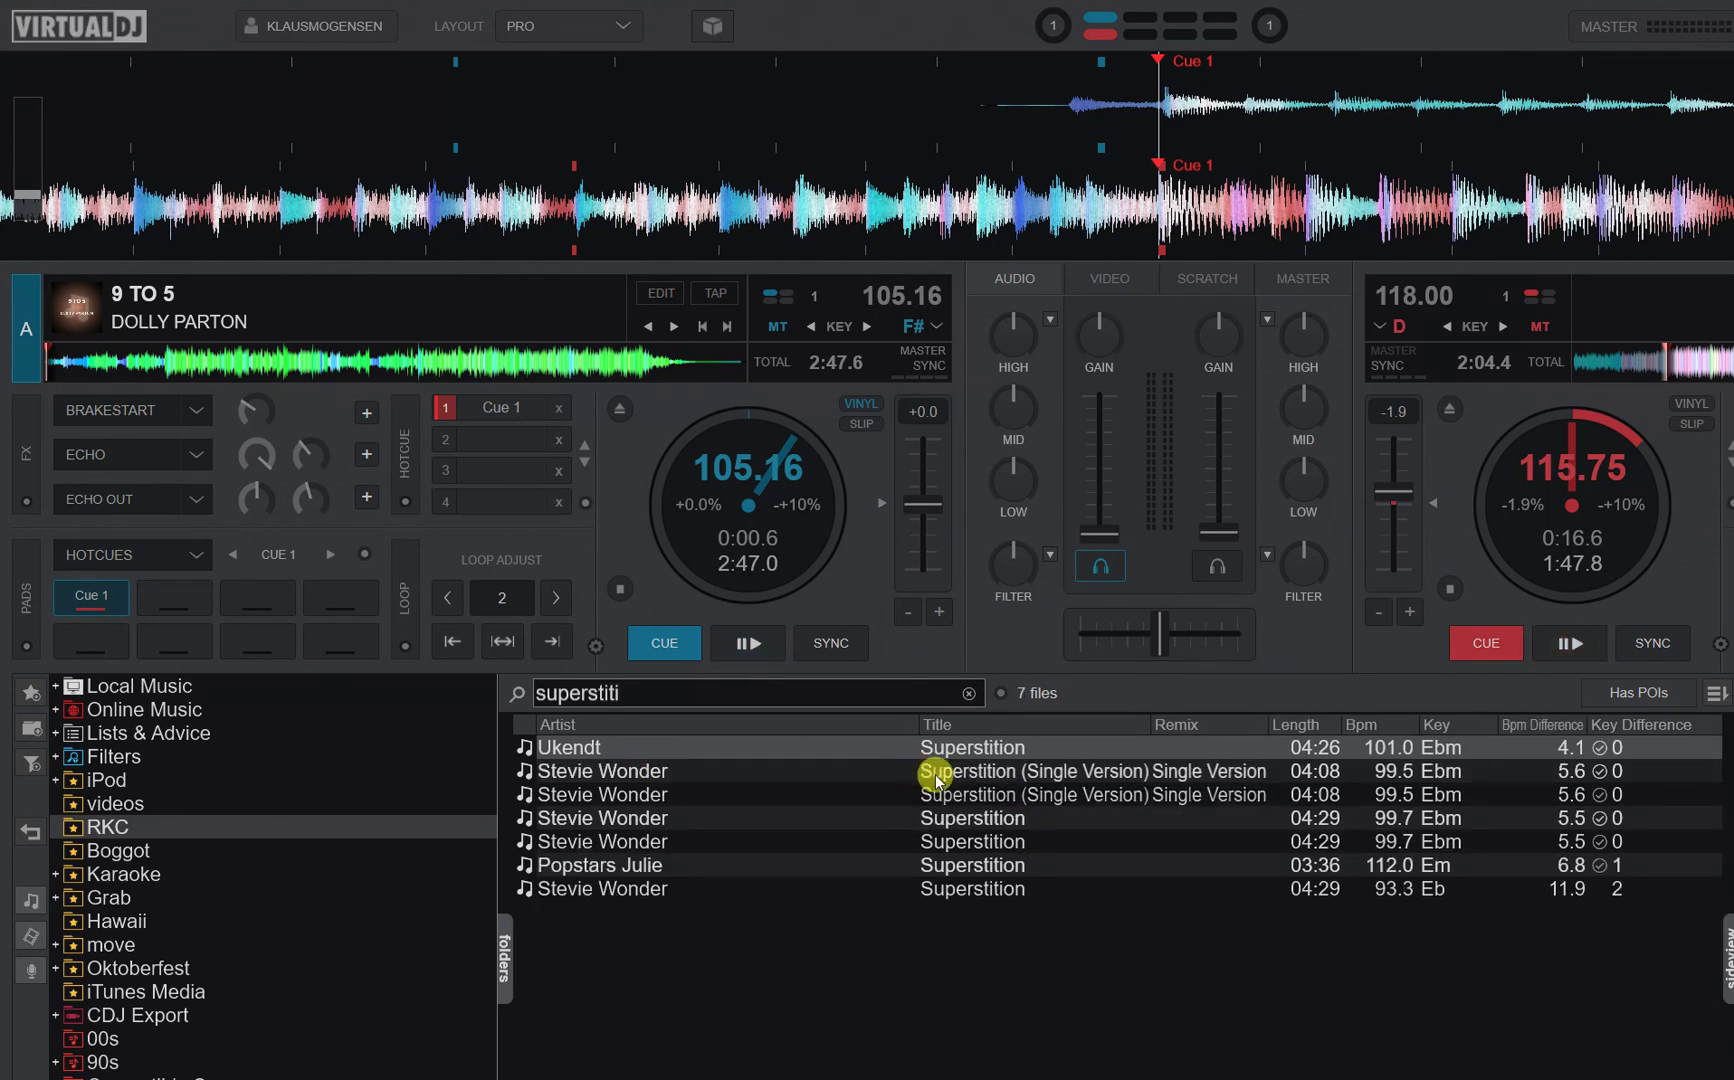
pyautogui.moveTo(936, 780); pyautogui.dragTo(737, 513)
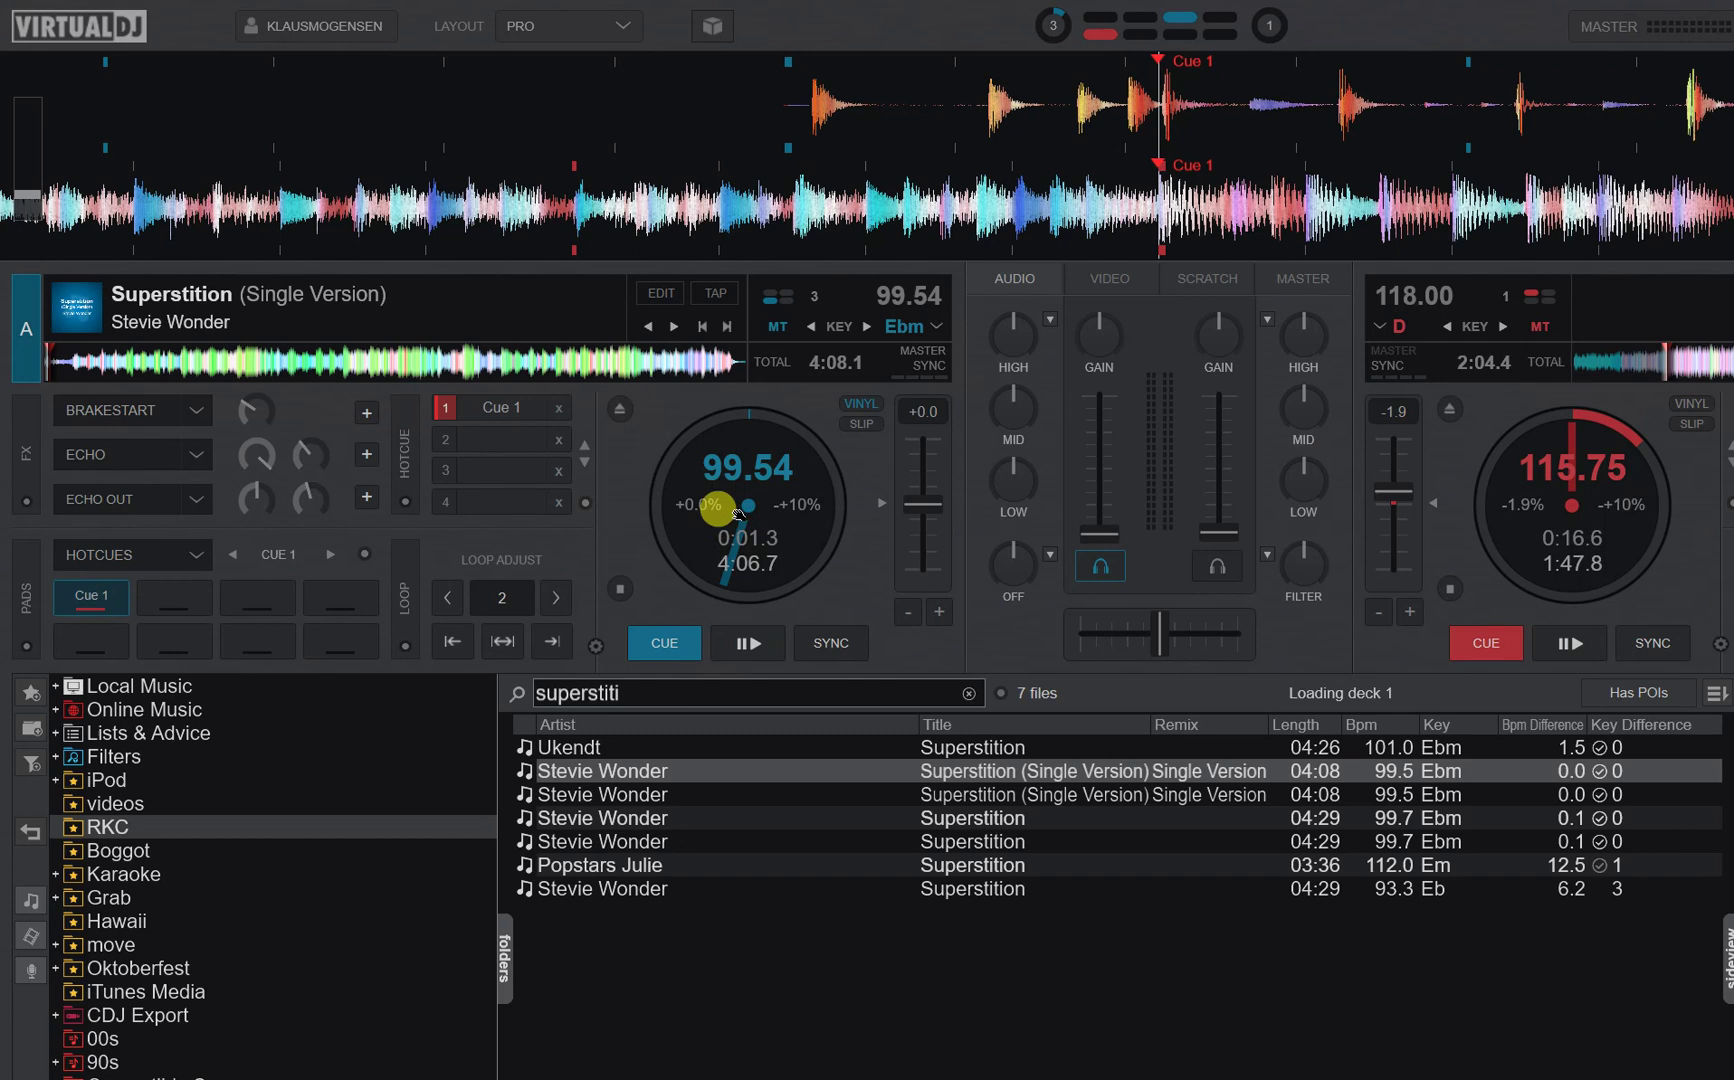
pyautogui.click(180, 355)
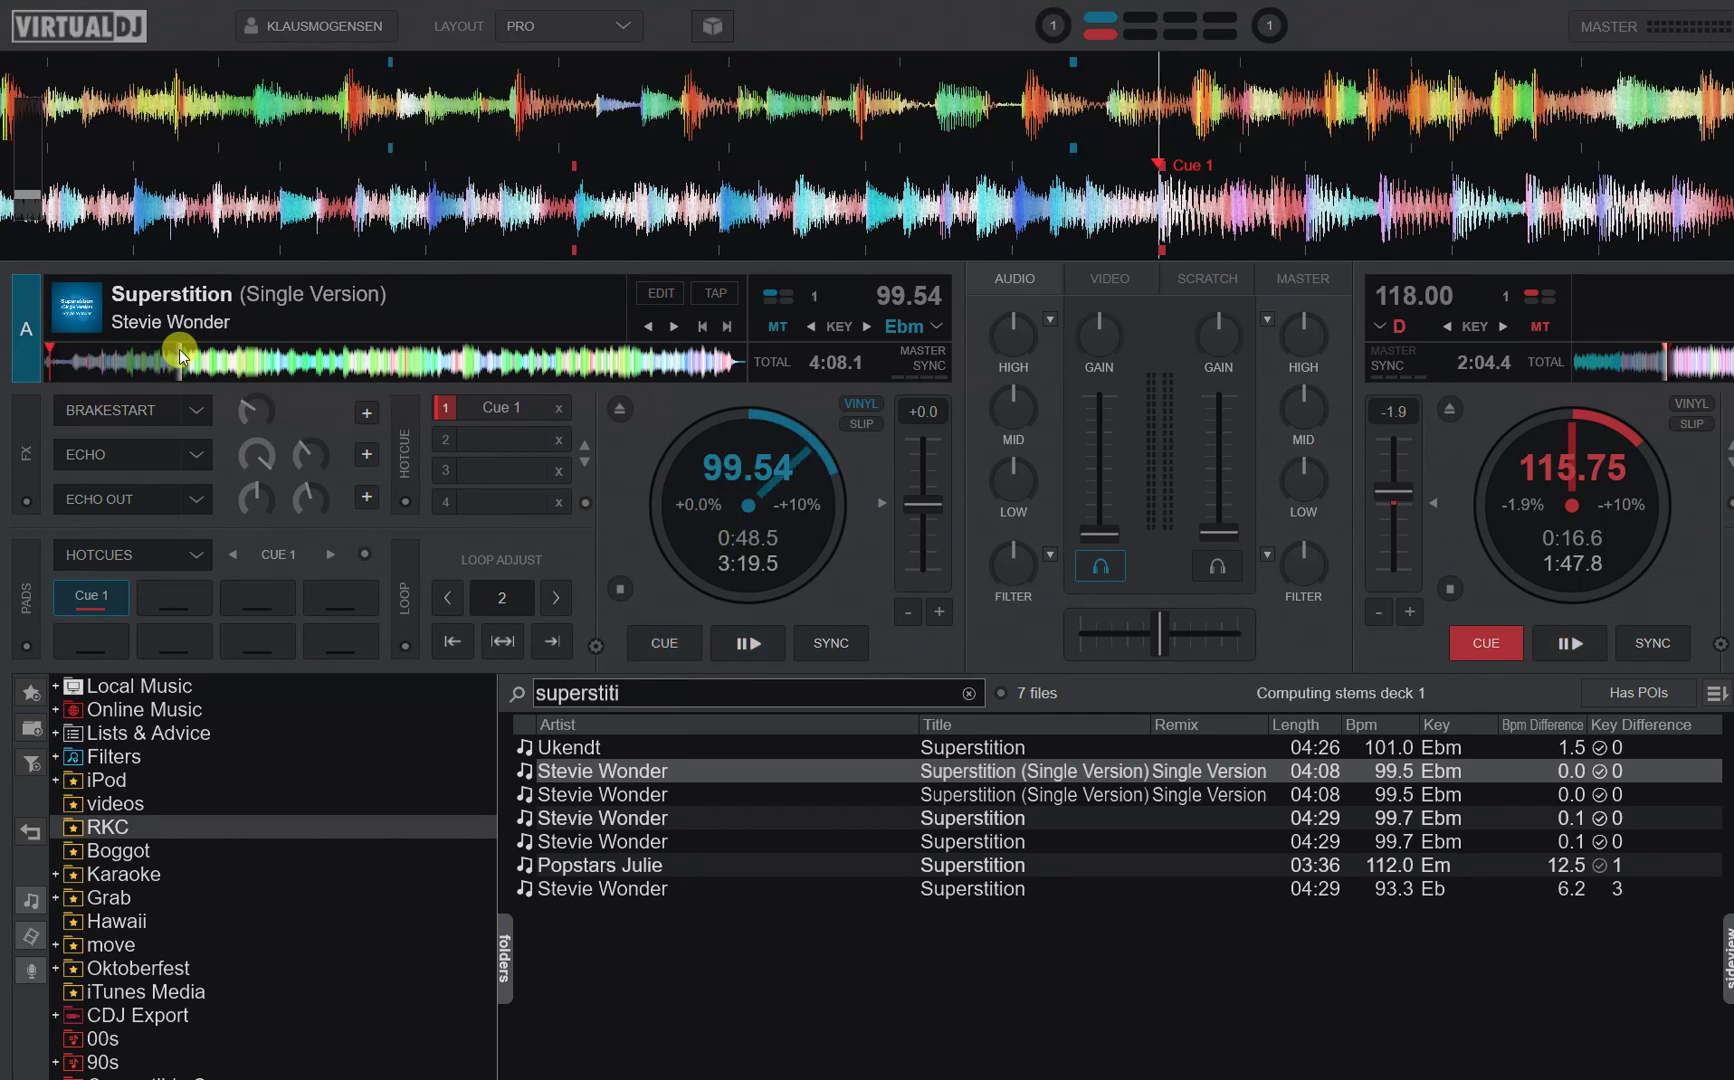
pyautogui.click(383, 358)
pyautogui.click(458, 358)
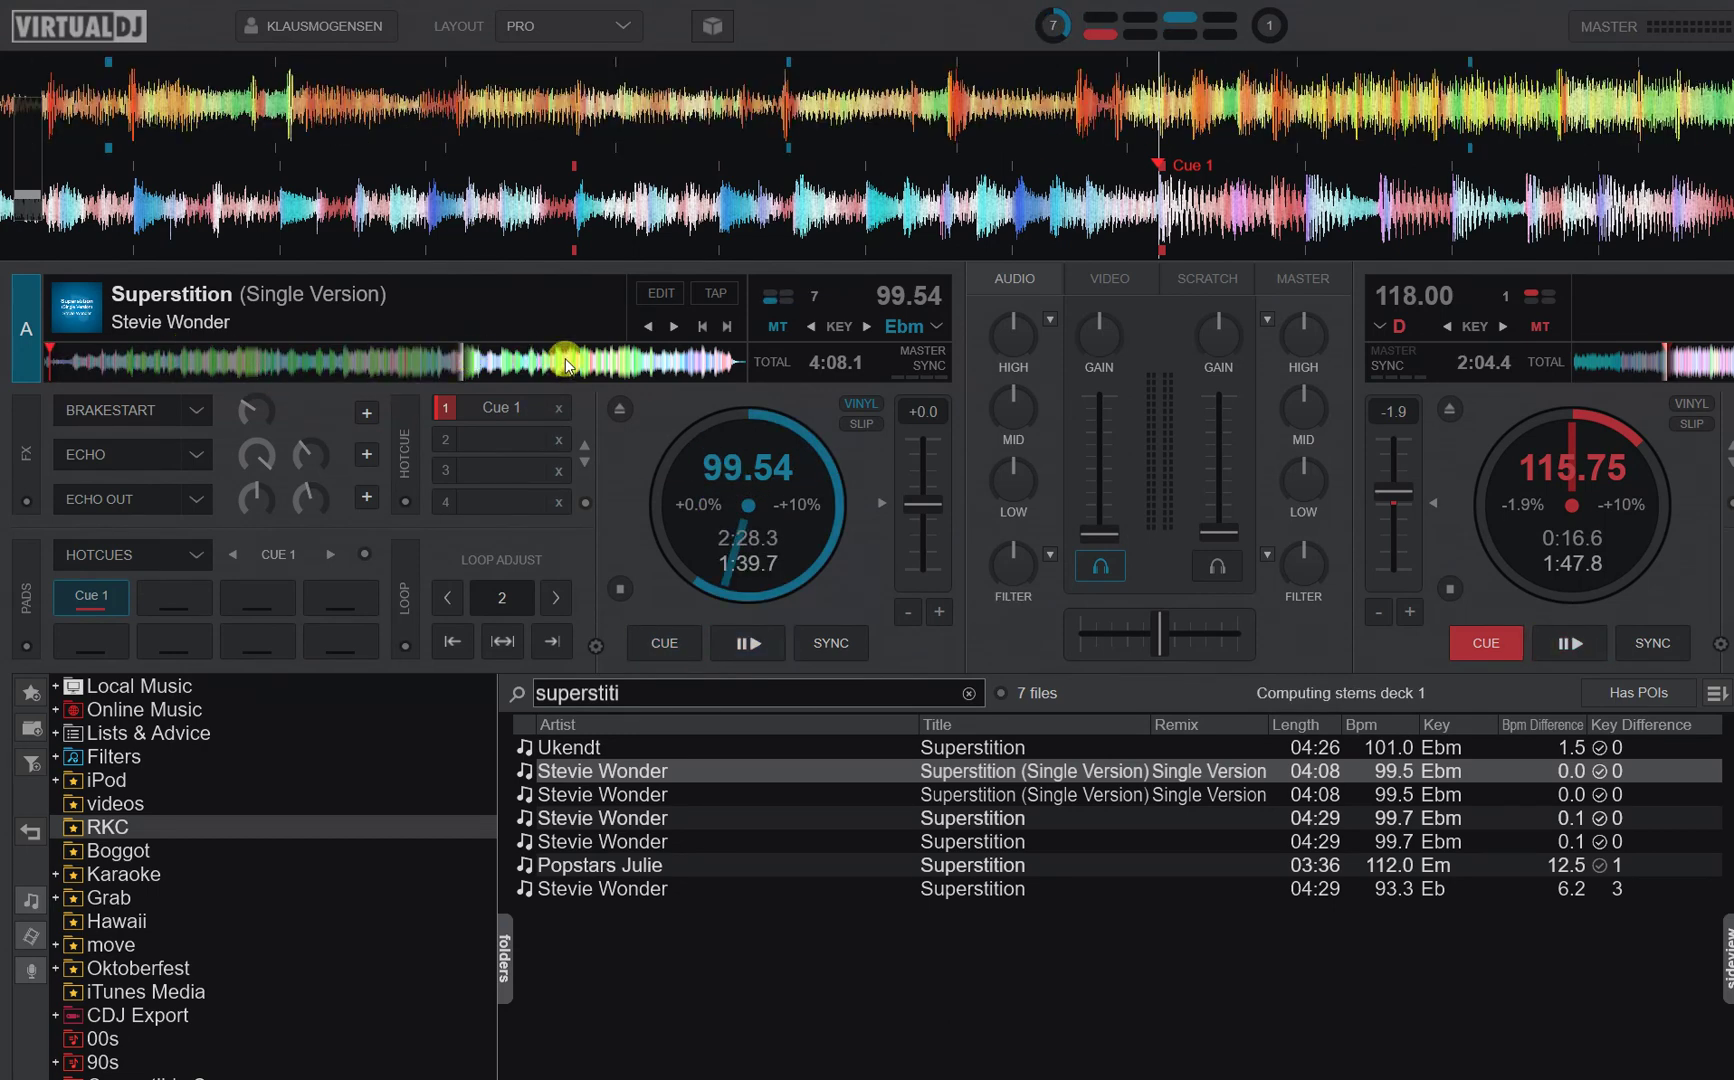
# Re-analyze Superstition with Multiple BPM in the BPM Editor, so deck A reads 100.89 BPM.
pyautogui.rightClick(951, 770)
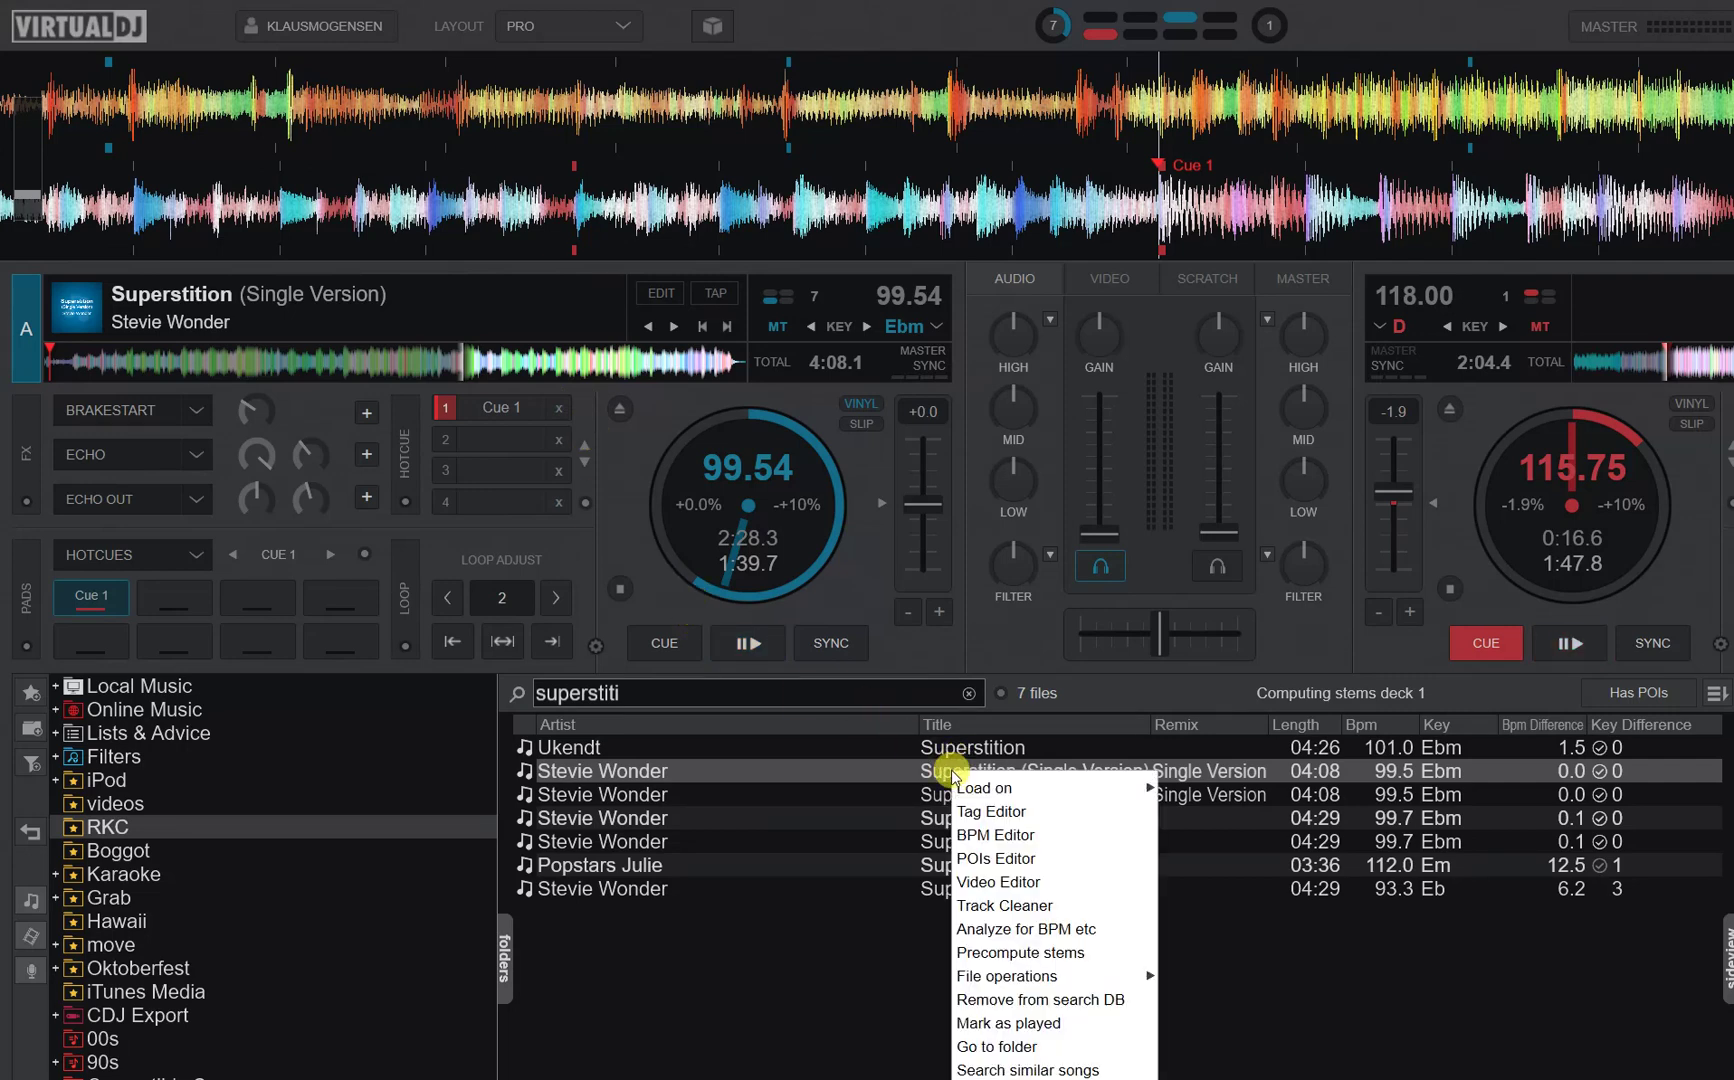
pyautogui.moveTo(1018, 790)
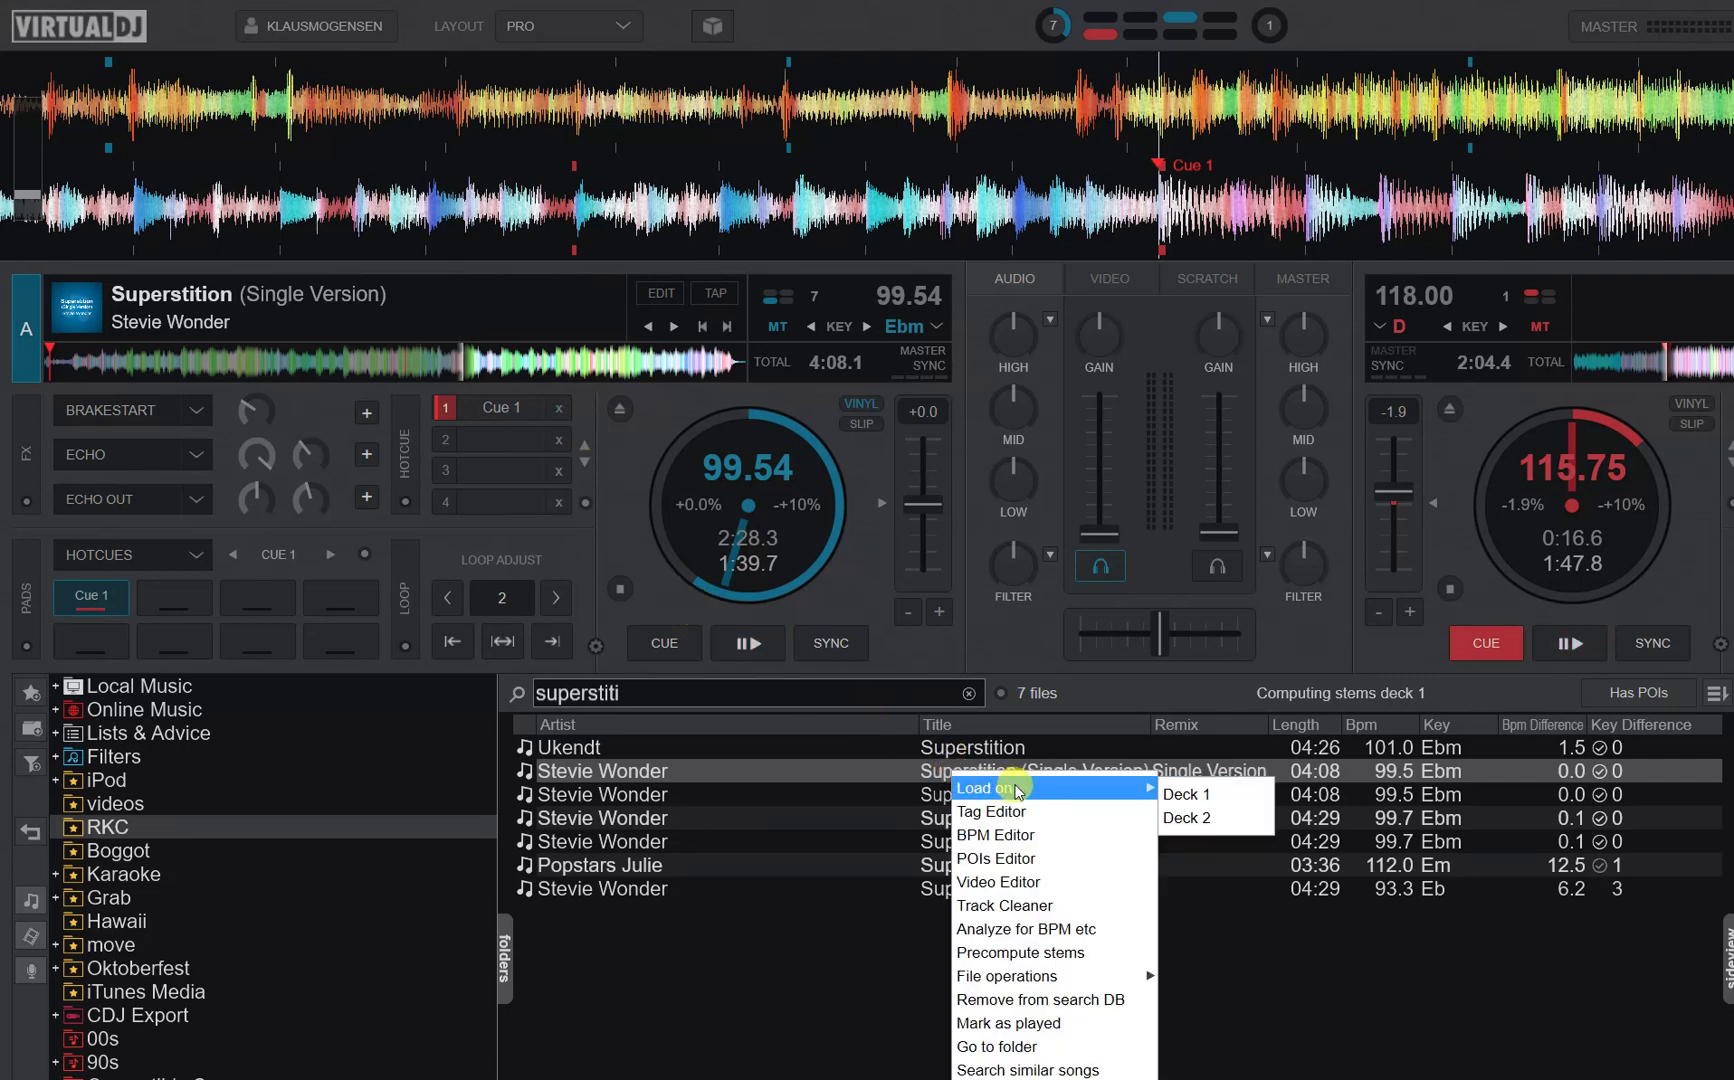
pyautogui.click(1045, 836)
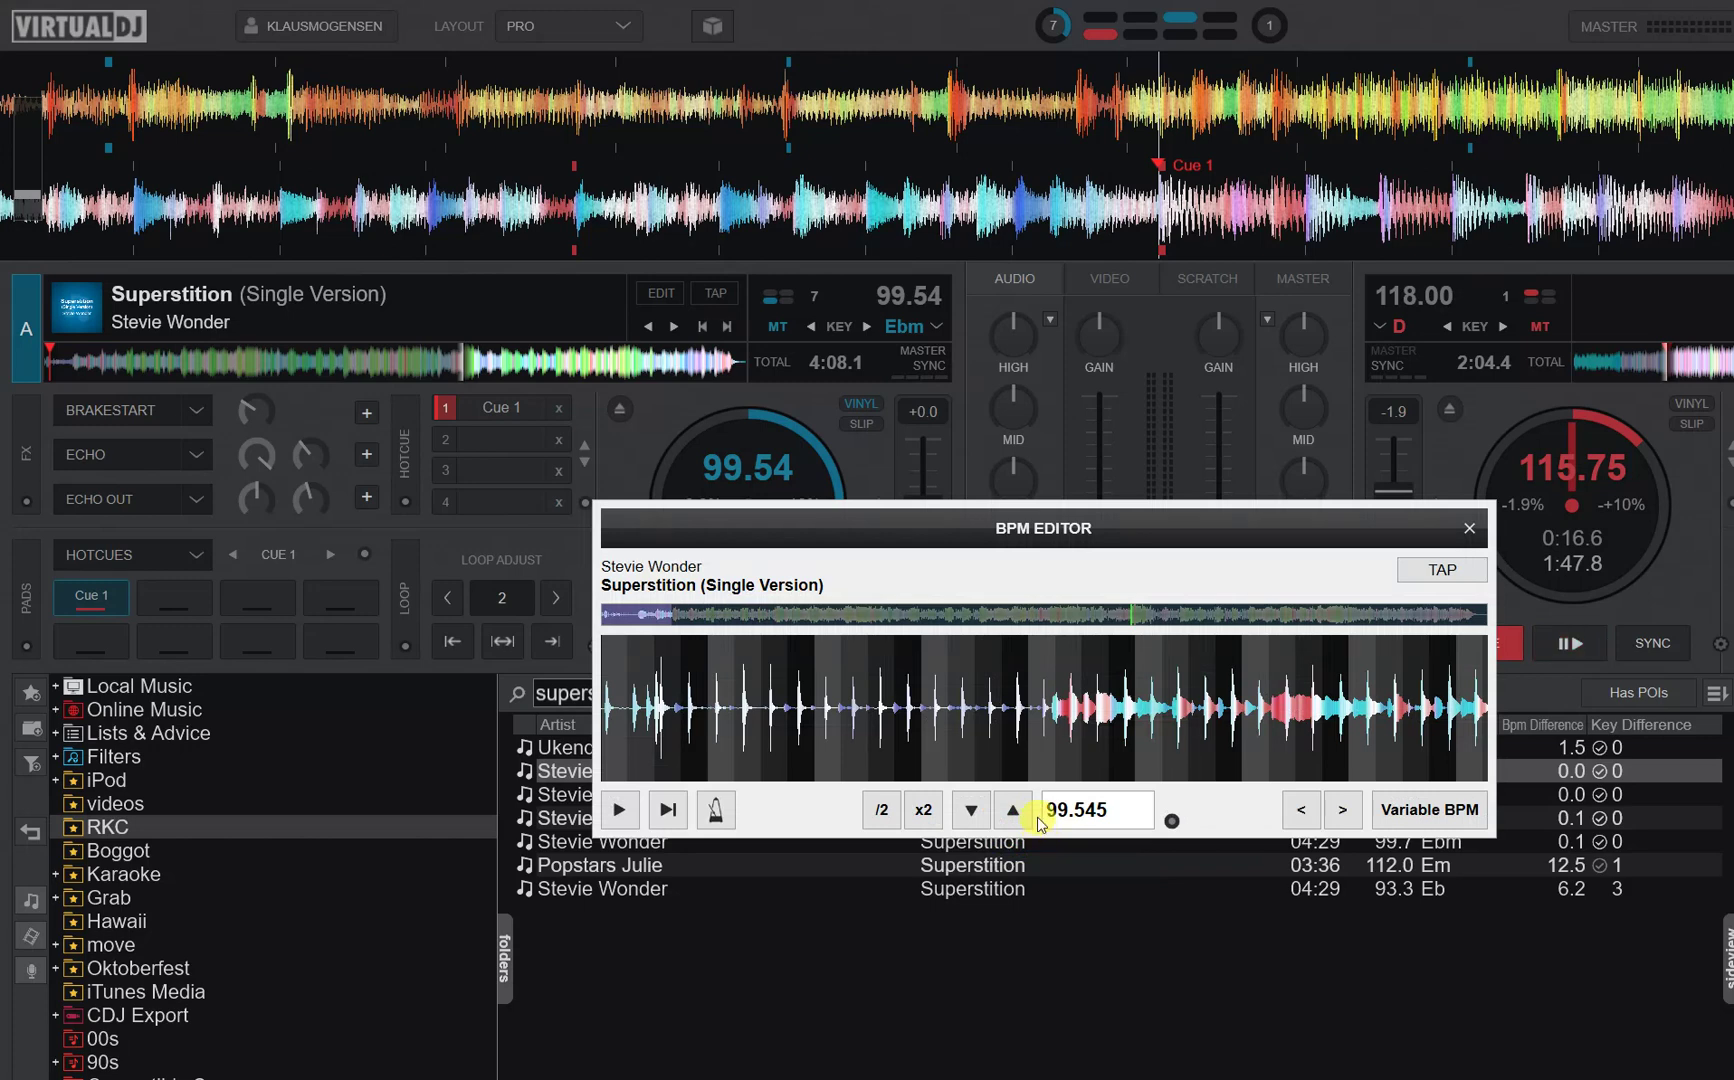
pyautogui.click(1172, 822)
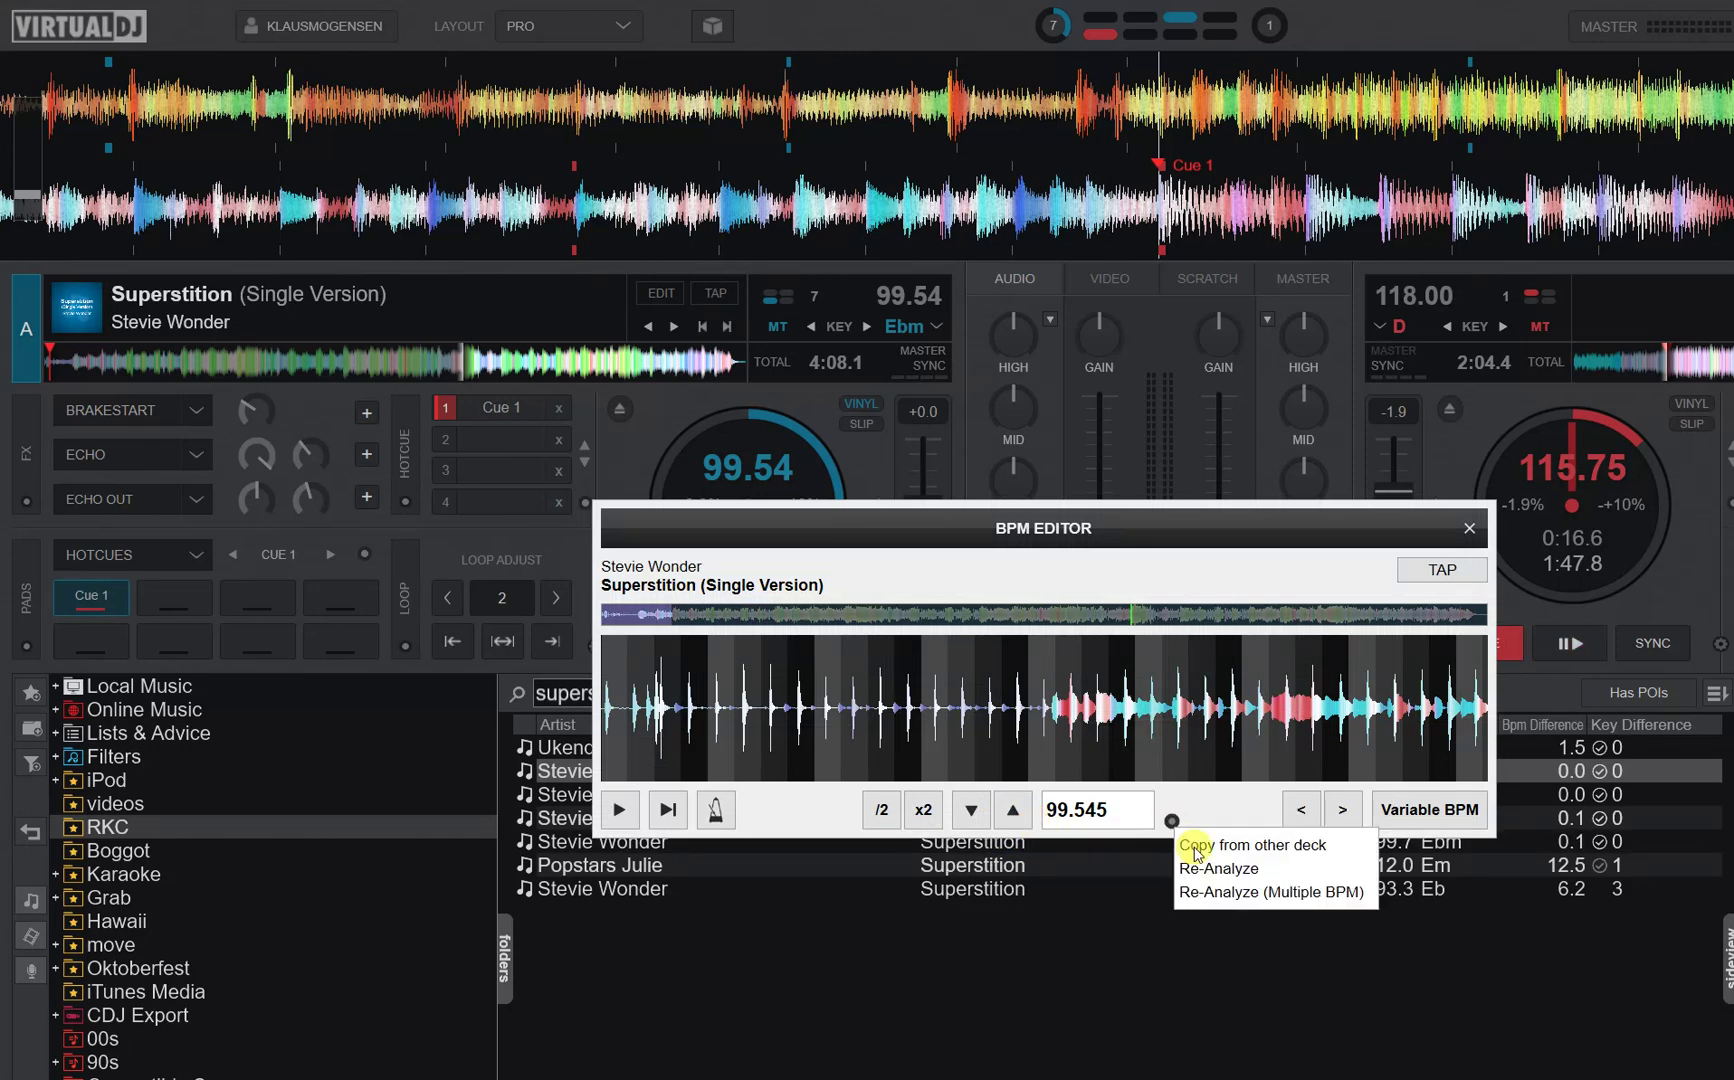
pyautogui.click(1284, 903)
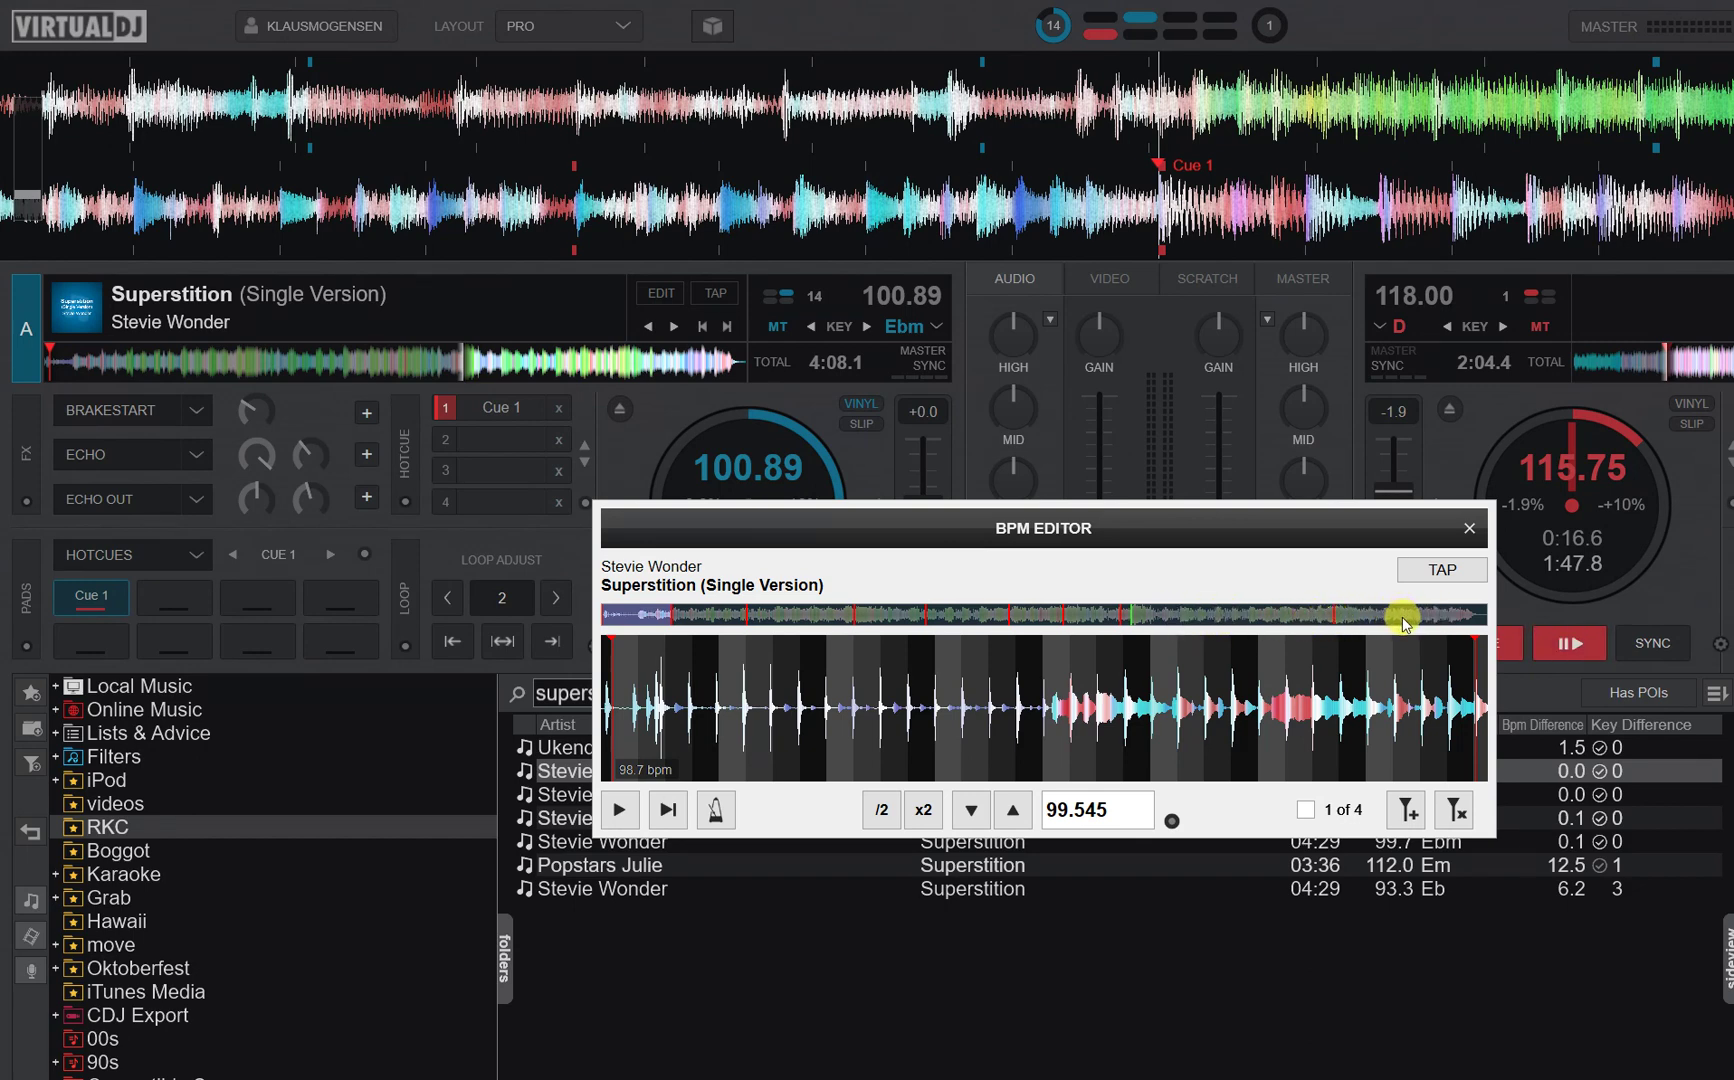
# Inspect Superstition's tempo segments from 98.7 to 102.1 bpm along the overview, then zoom the waveform out.
pyautogui.click(1403, 618)
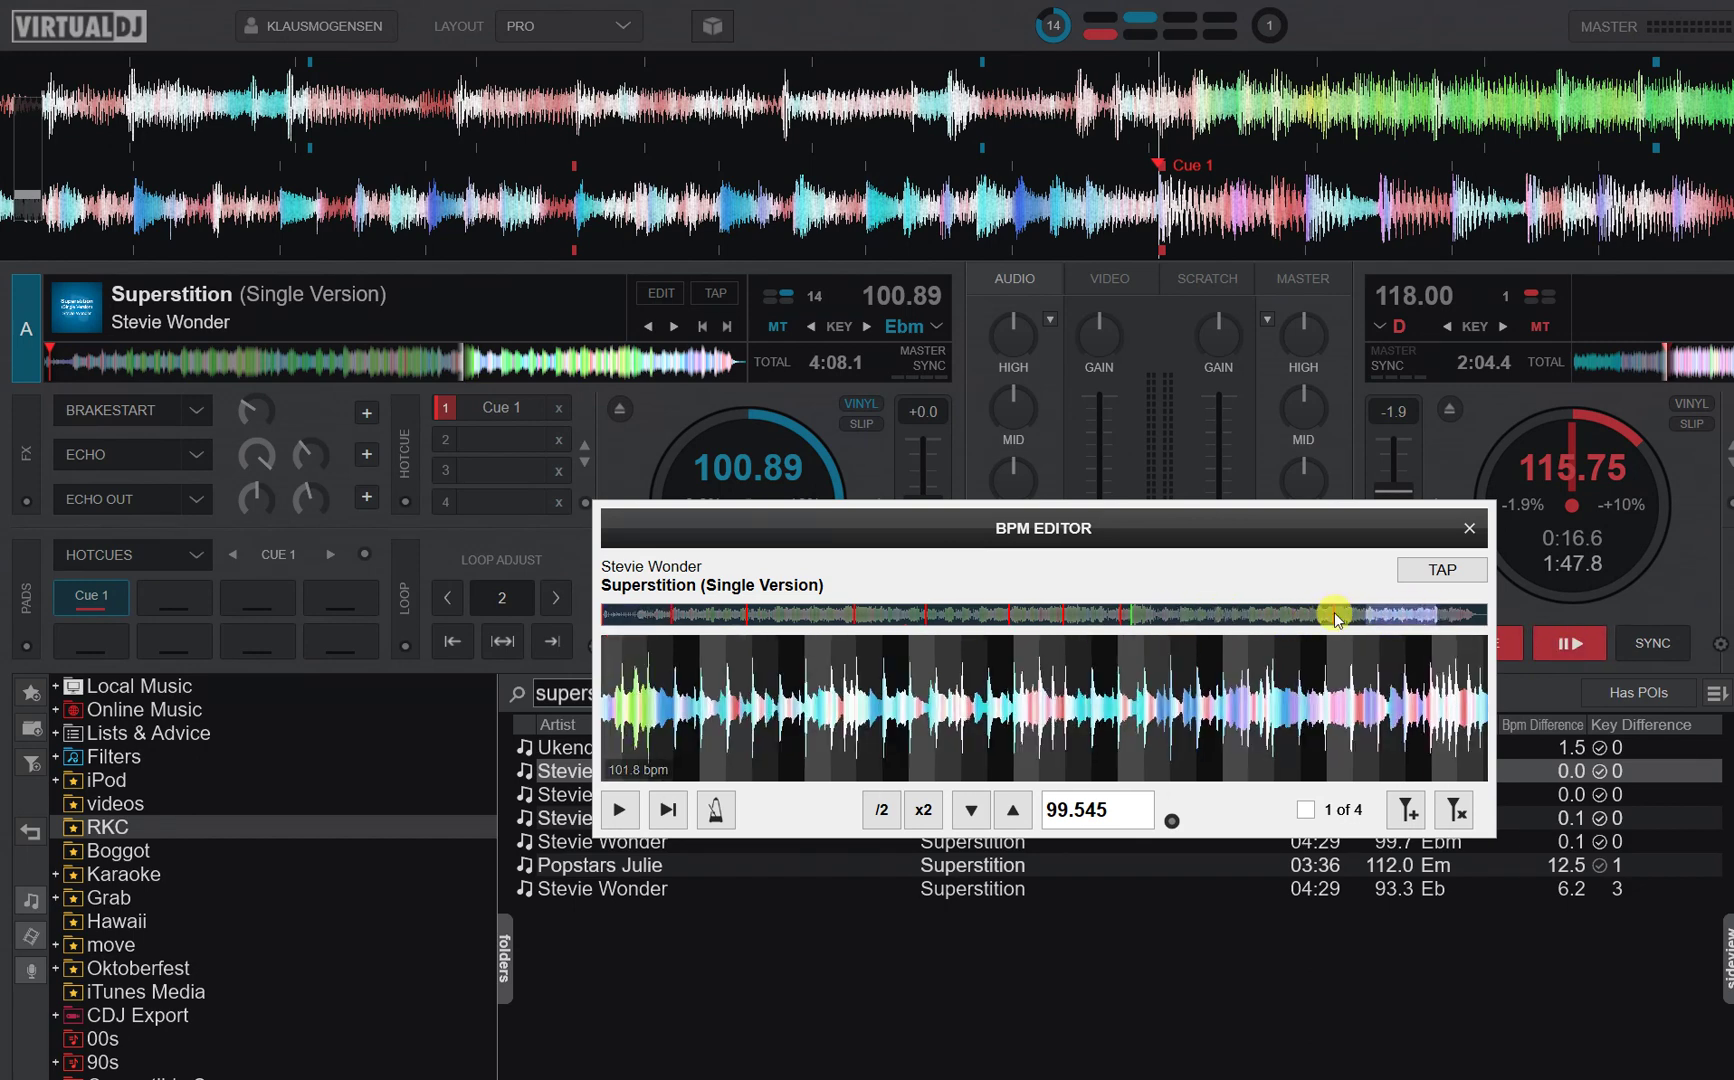
pyautogui.click(1285, 618)
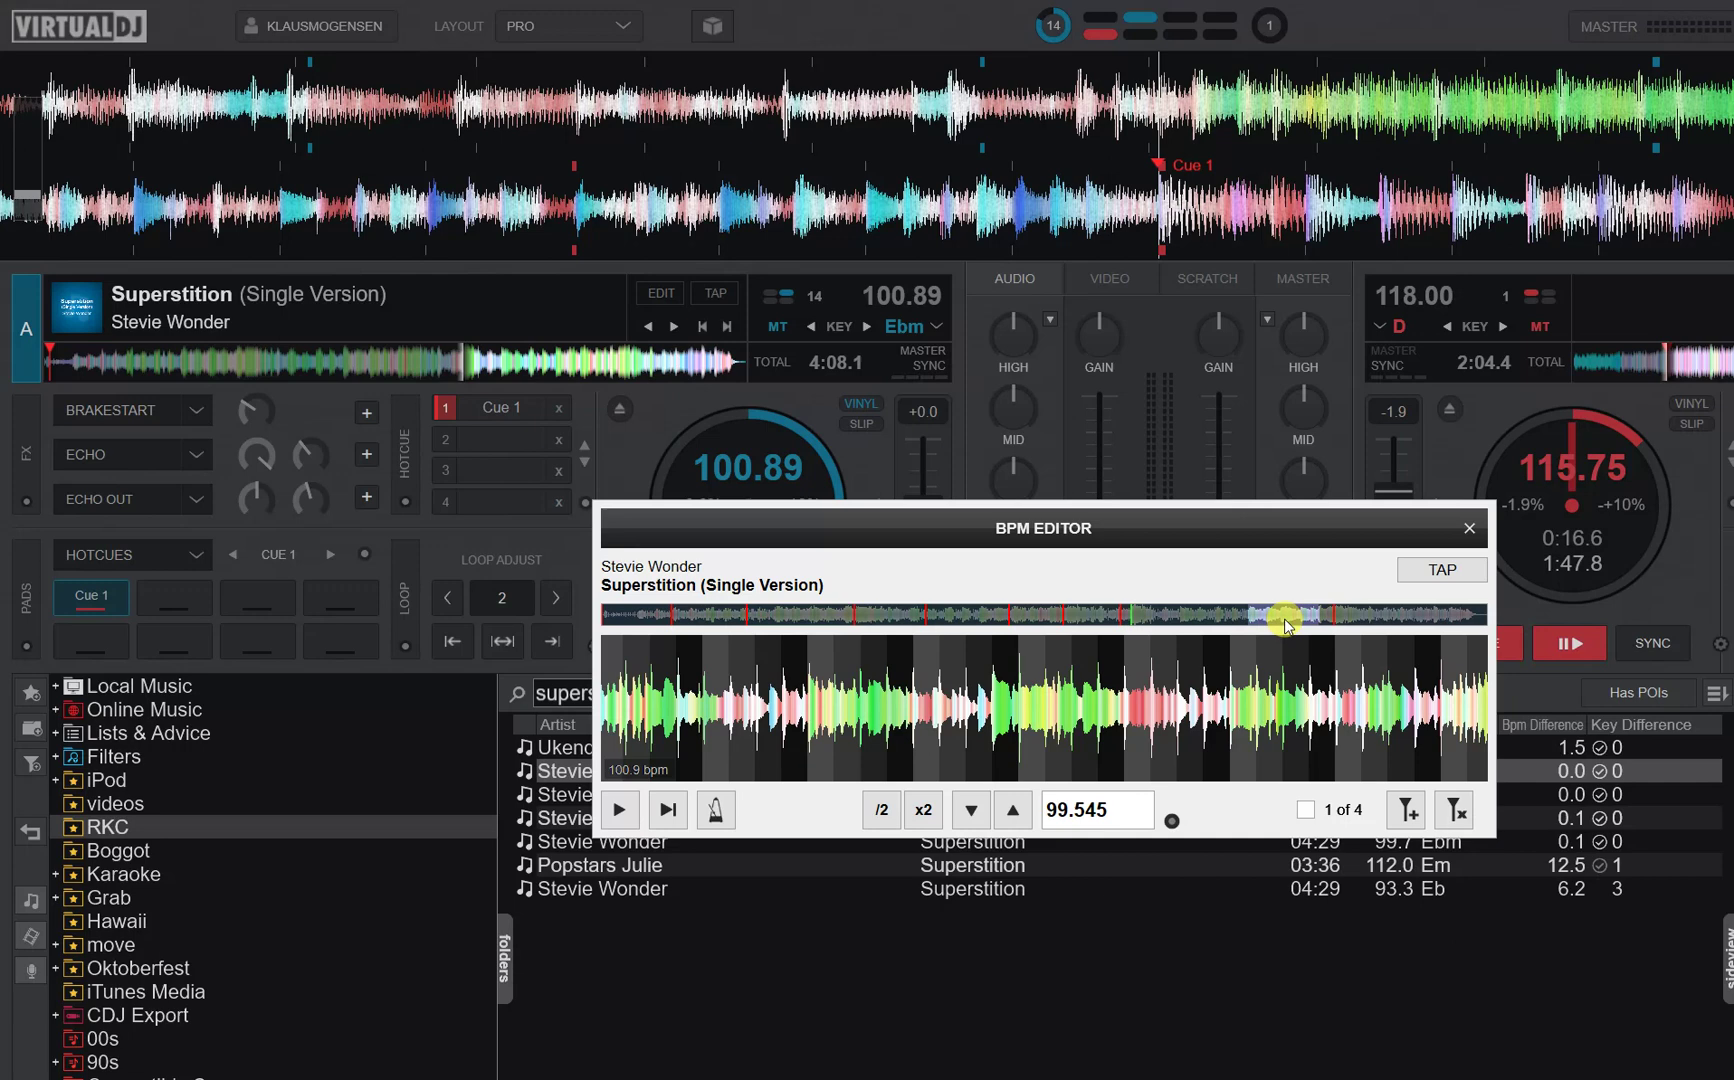
pyautogui.click(1086, 616)
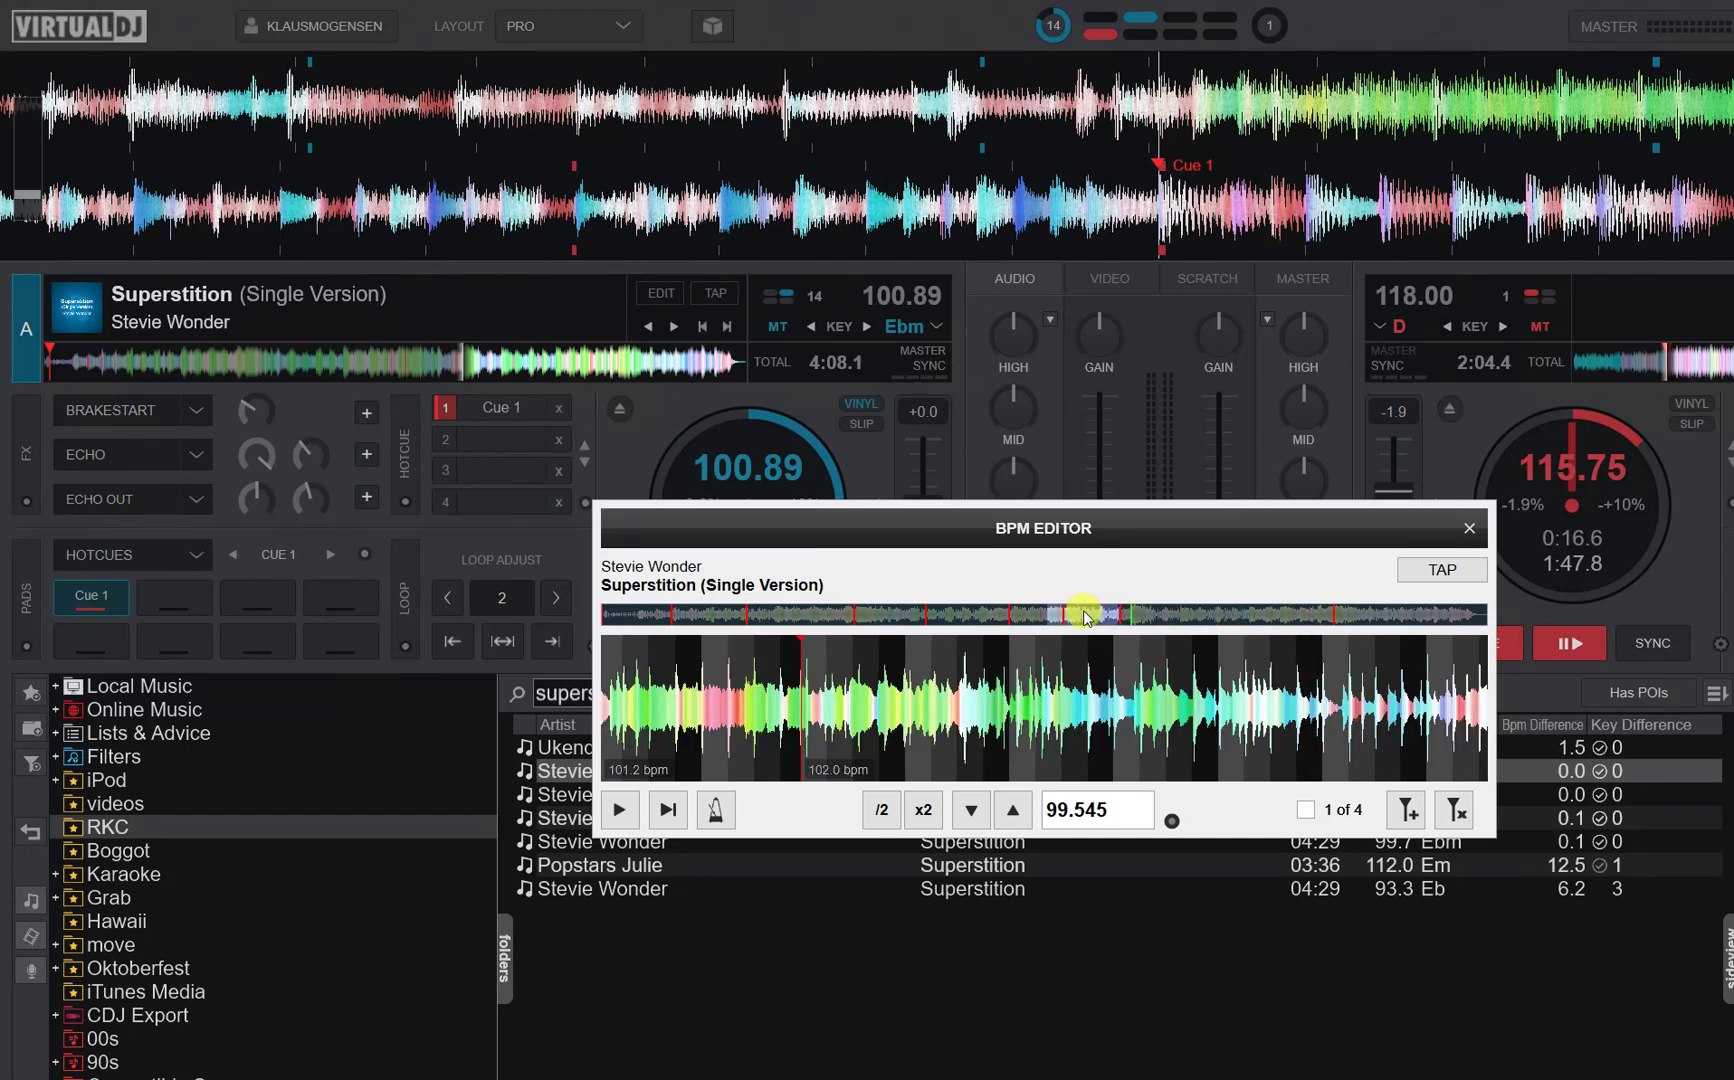
pyautogui.click(975, 616)
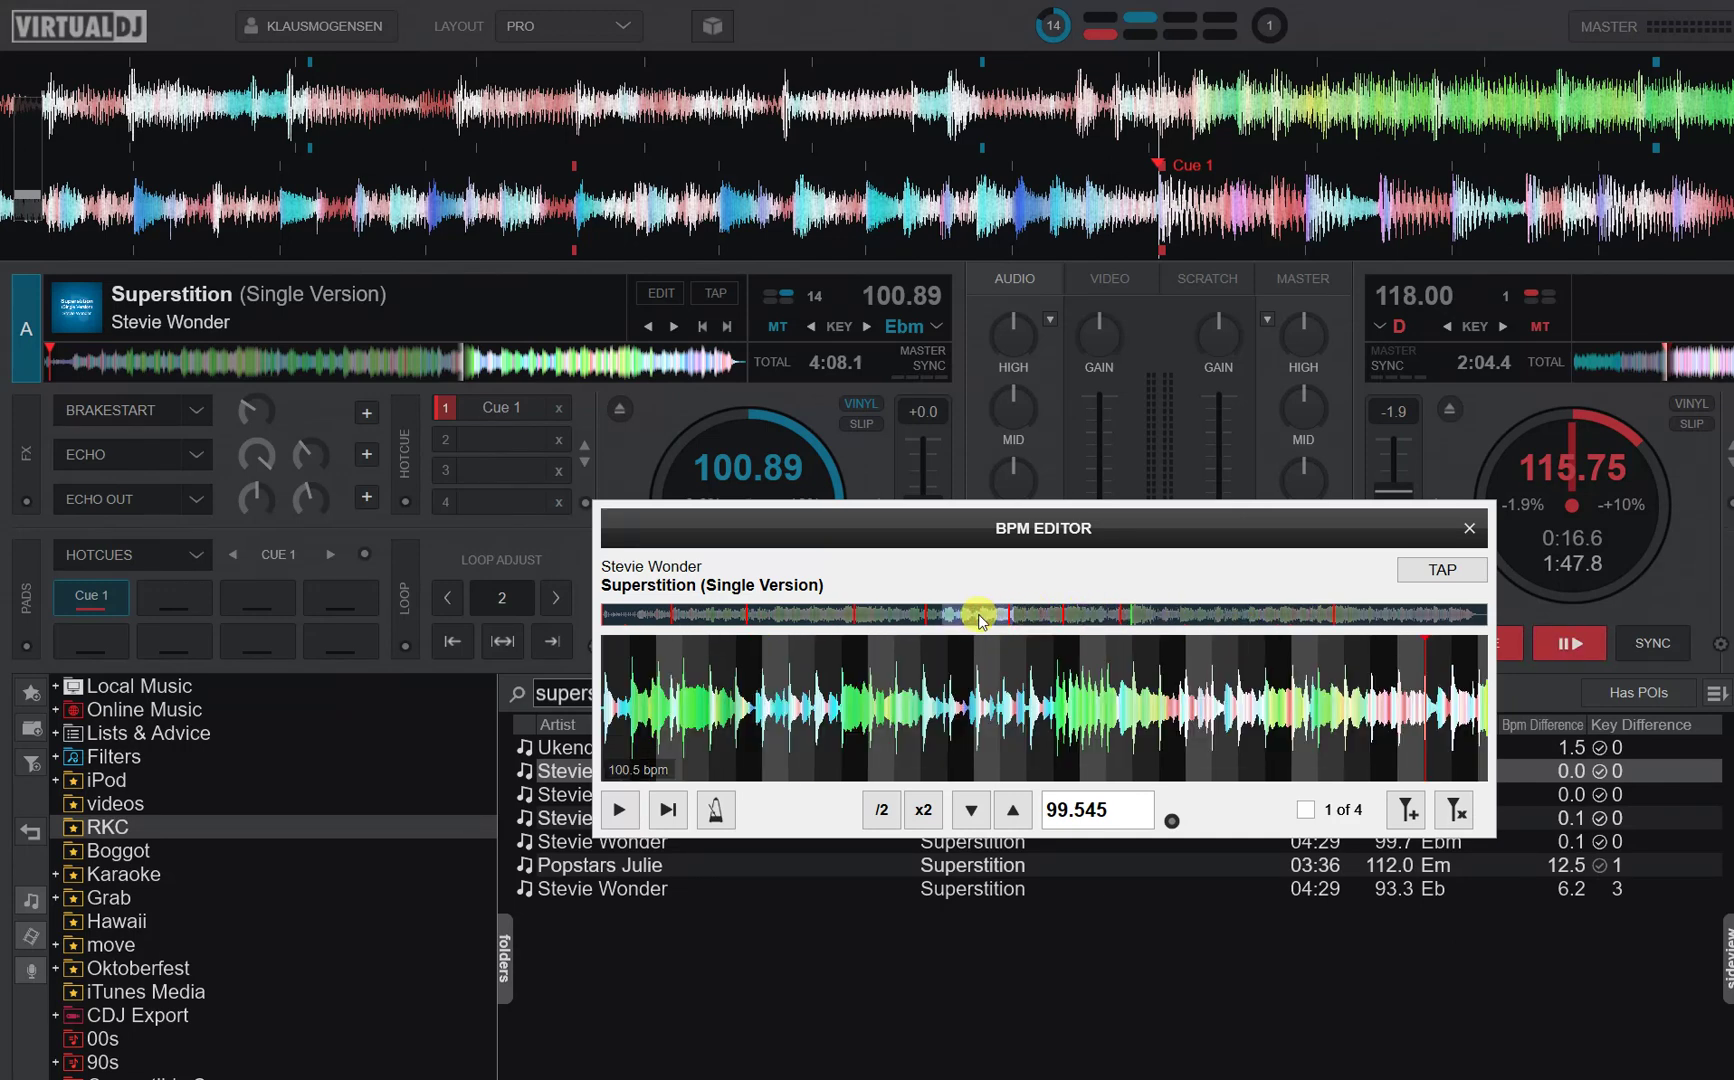
pyautogui.click(900, 617)
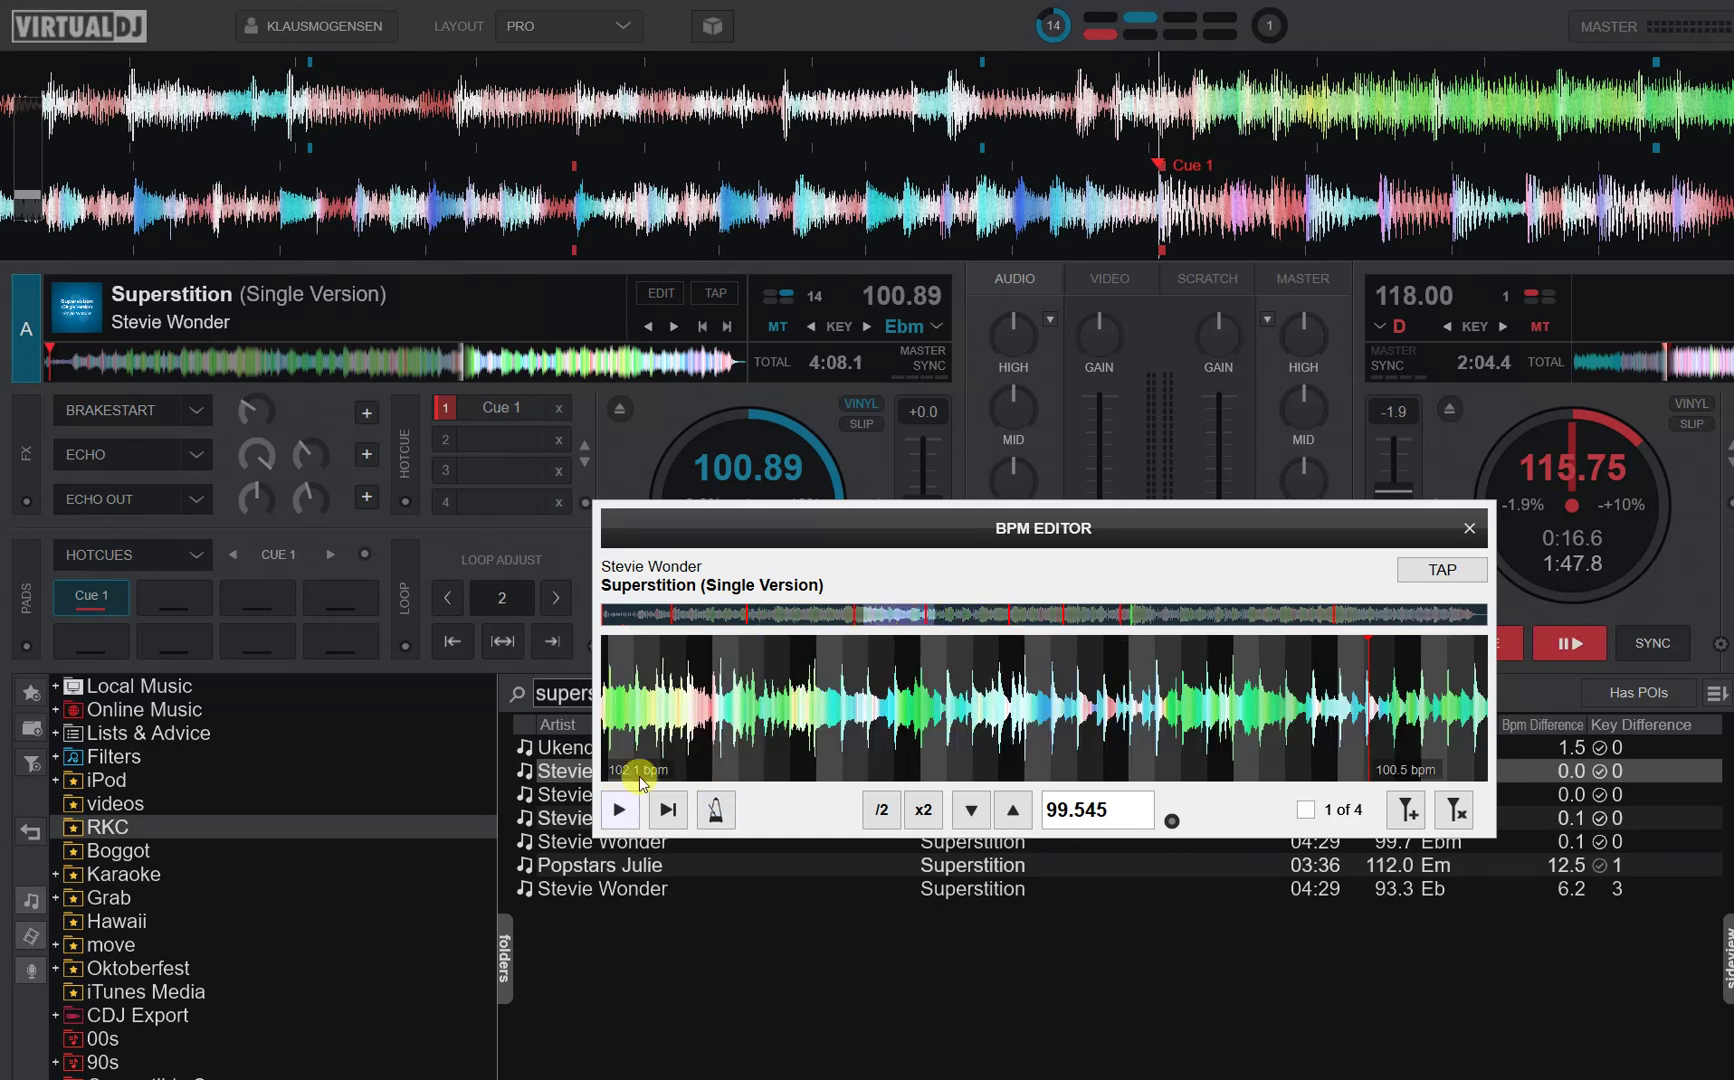
pyautogui.scroll(-5, 965, 716)
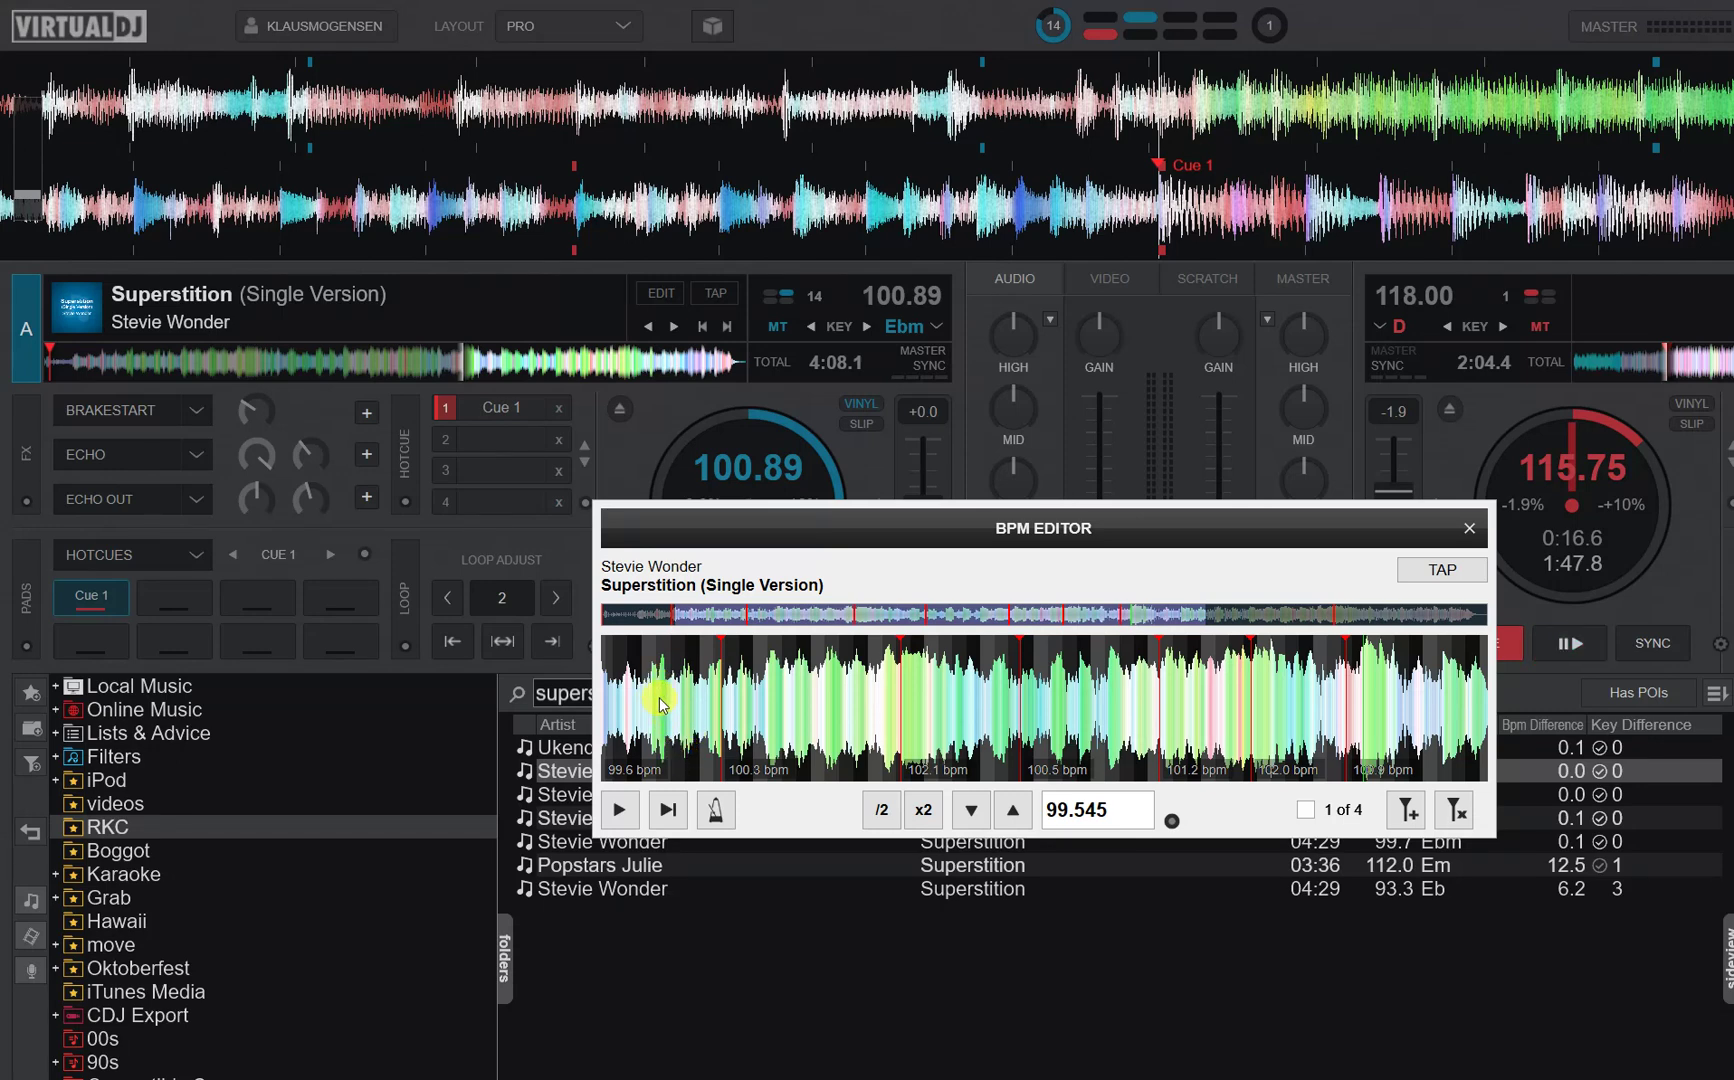
pyautogui.click(636, 620)
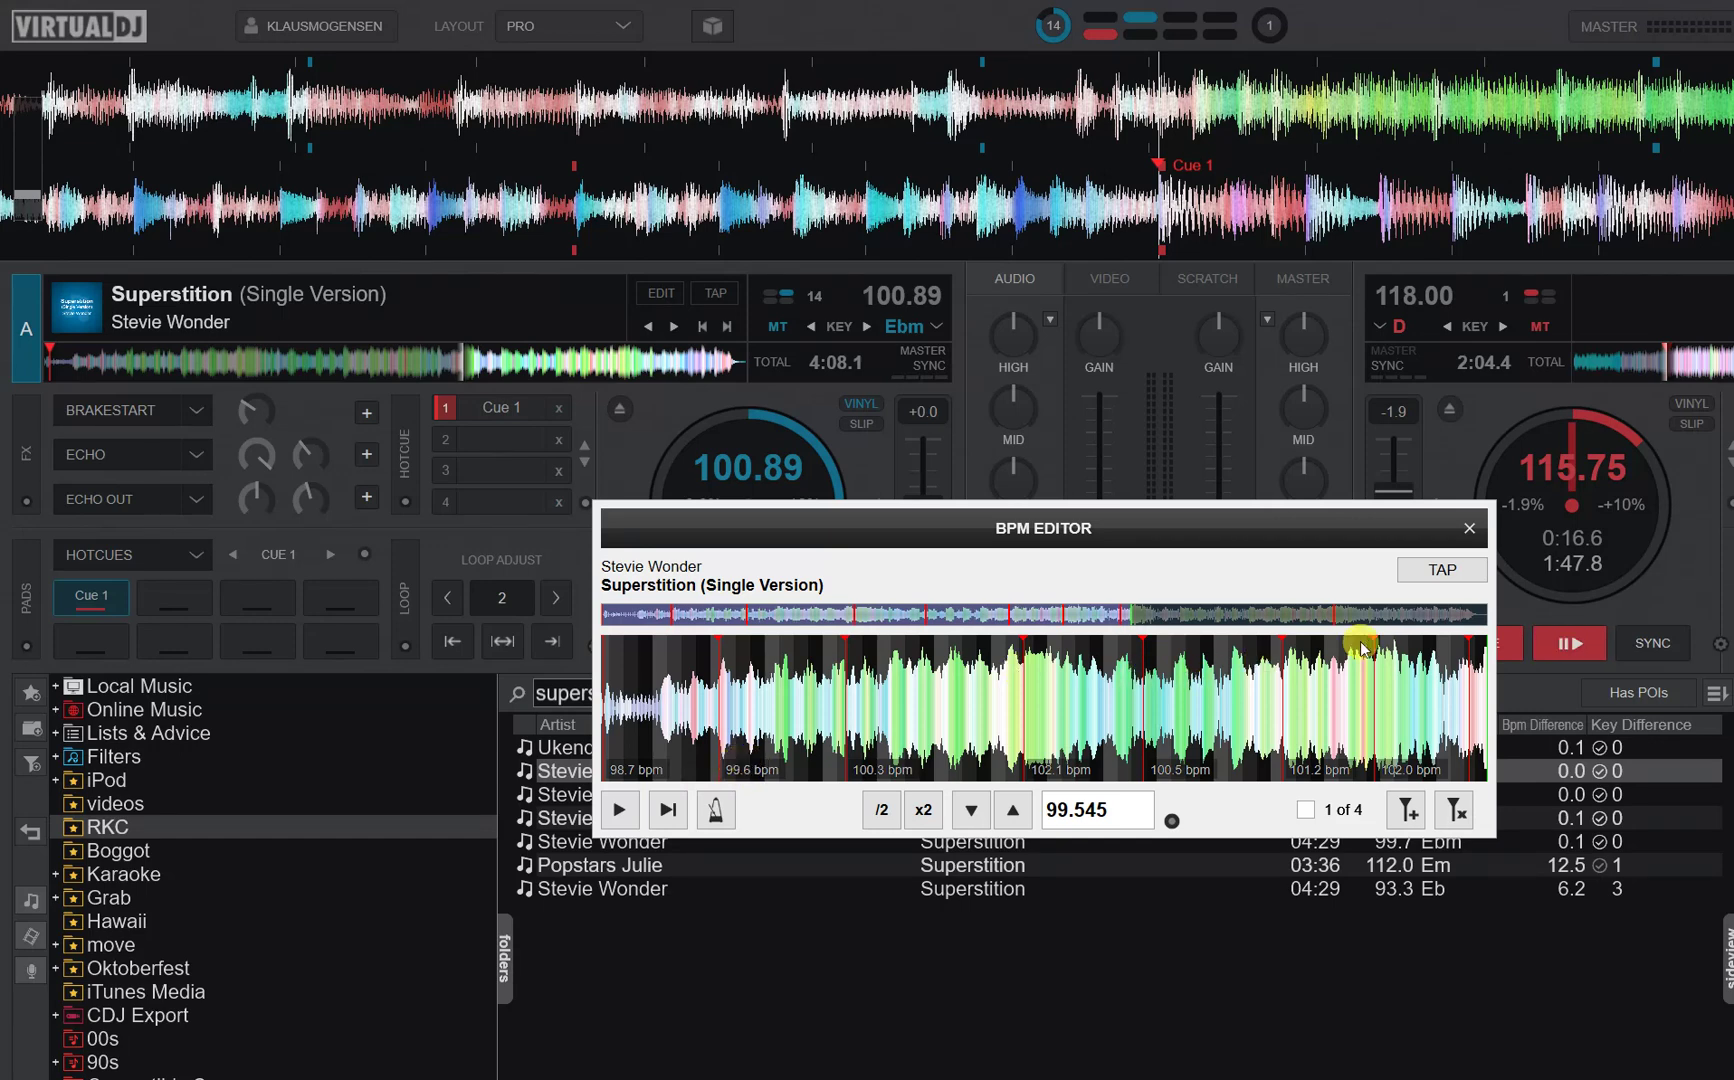
pyautogui.scroll(-2, 1362, 648)
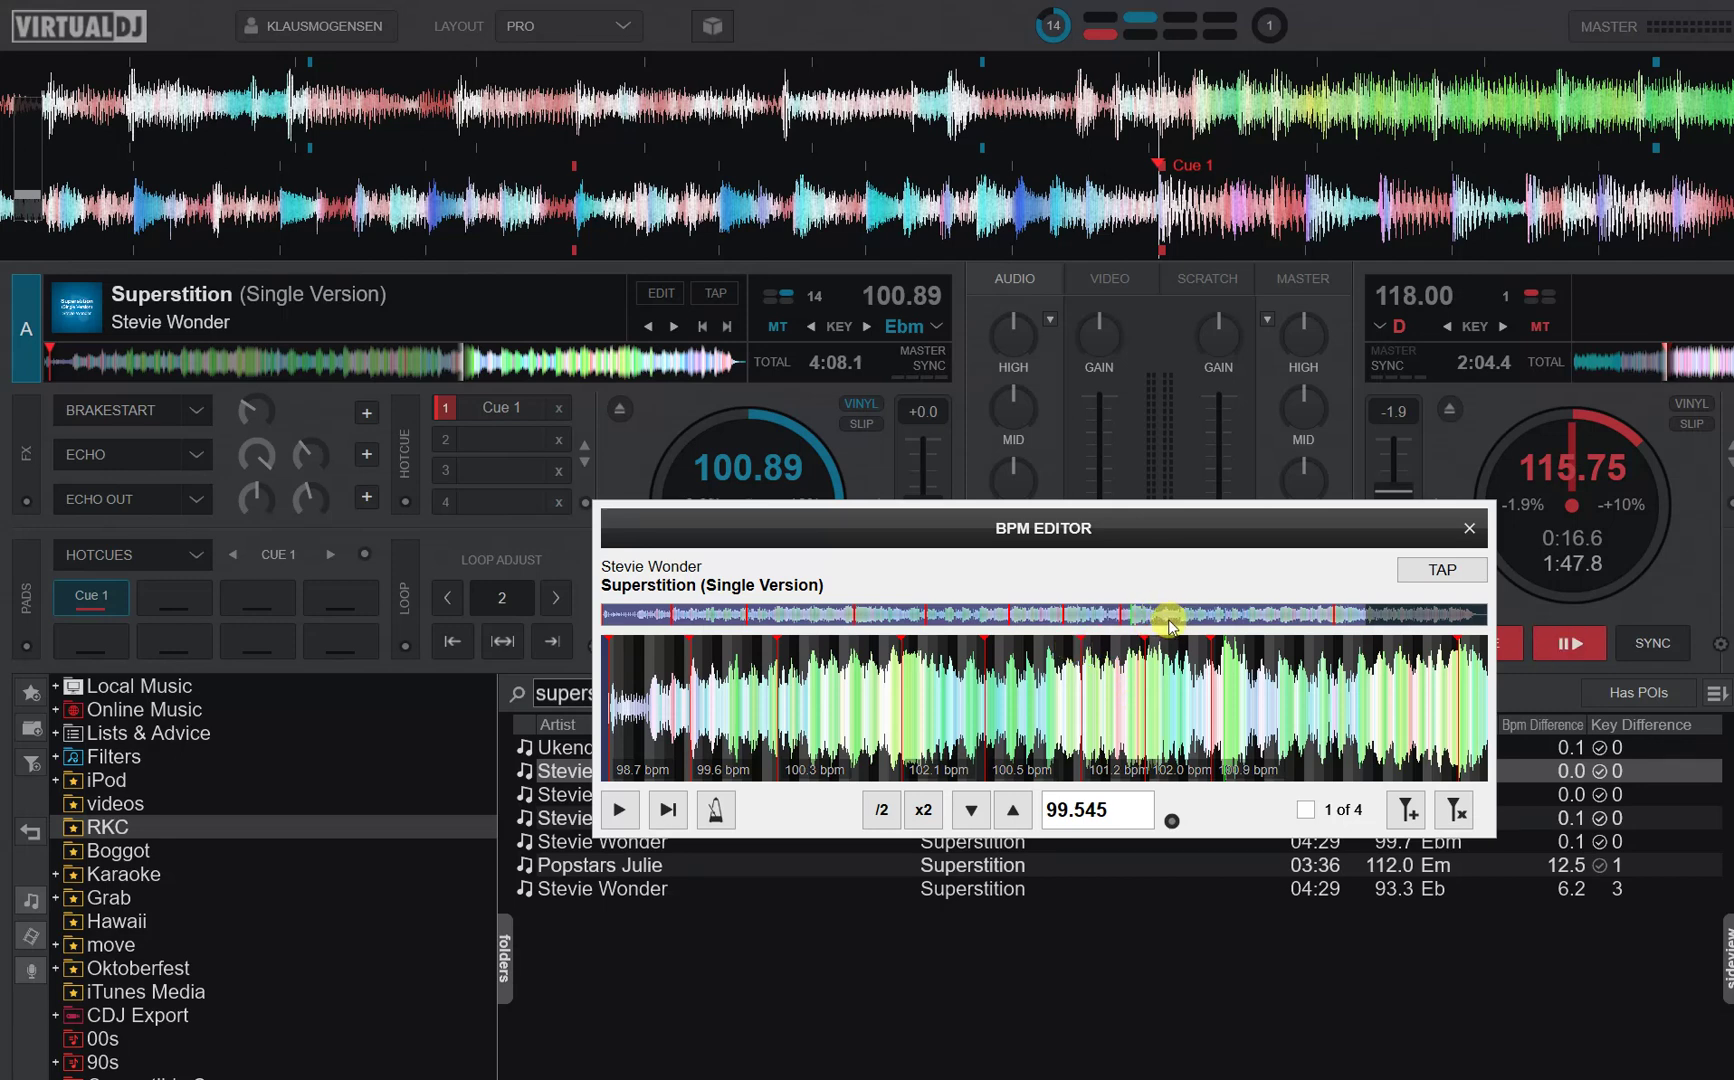
# Close the BPM Editor and sample deck A's tempo from 0:29 to 3:15, seeing 99.63–102.11 BPM.
pyautogui.click(1469, 528)
pyautogui.click(120, 372)
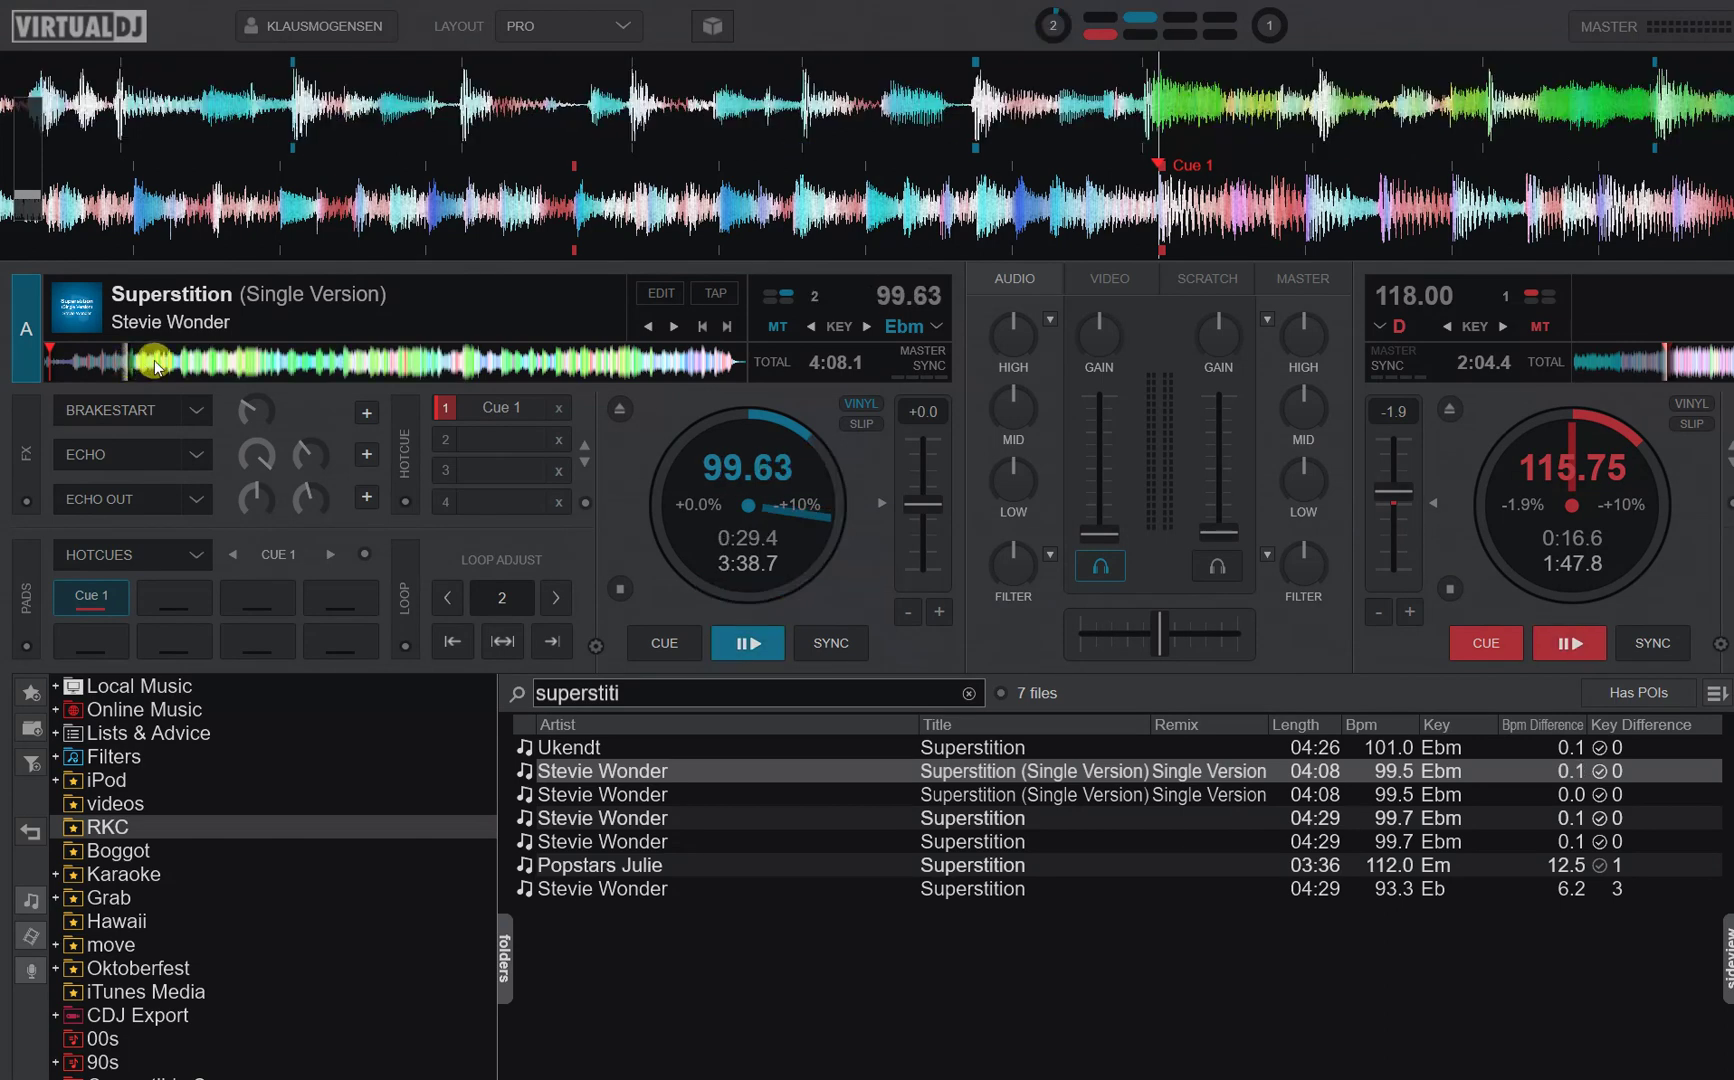
pyautogui.click(306, 362)
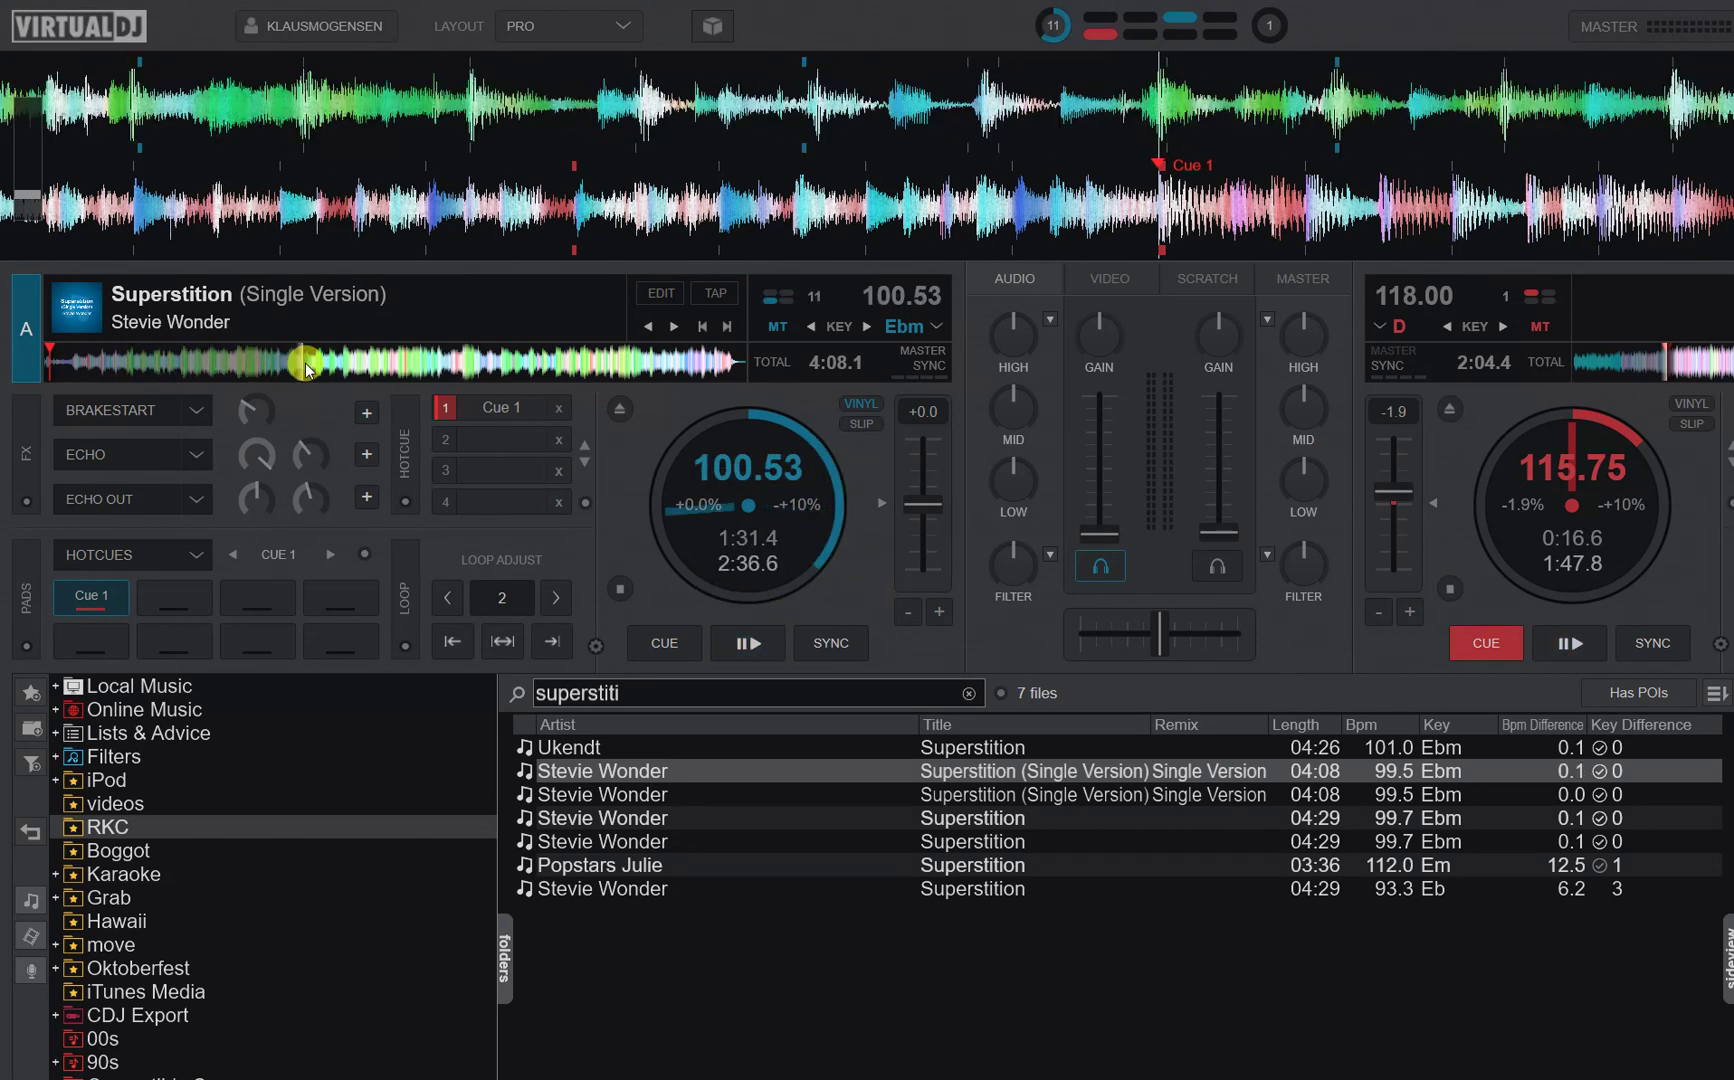
pyautogui.click(502, 362)
pyautogui.click(597, 360)
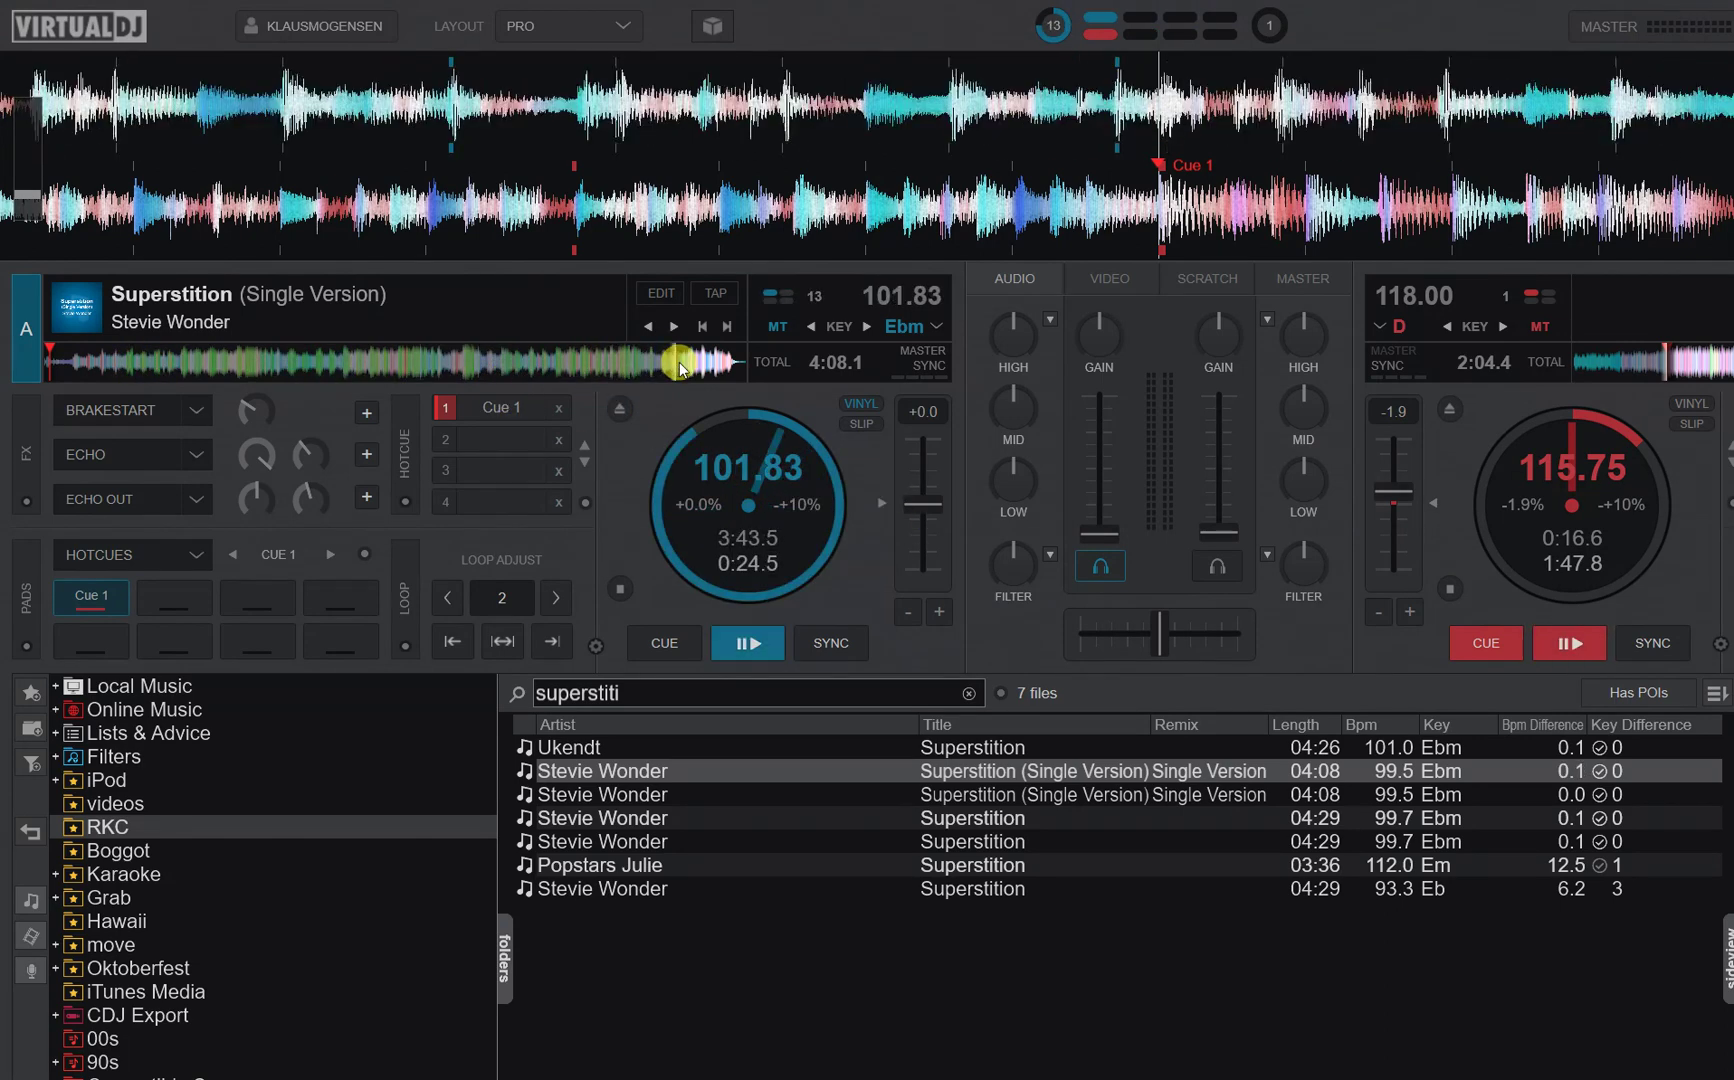
pyautogui.click(571, 362)
pyautogui.click(413, 364)
pyautogui.click(280, 364)
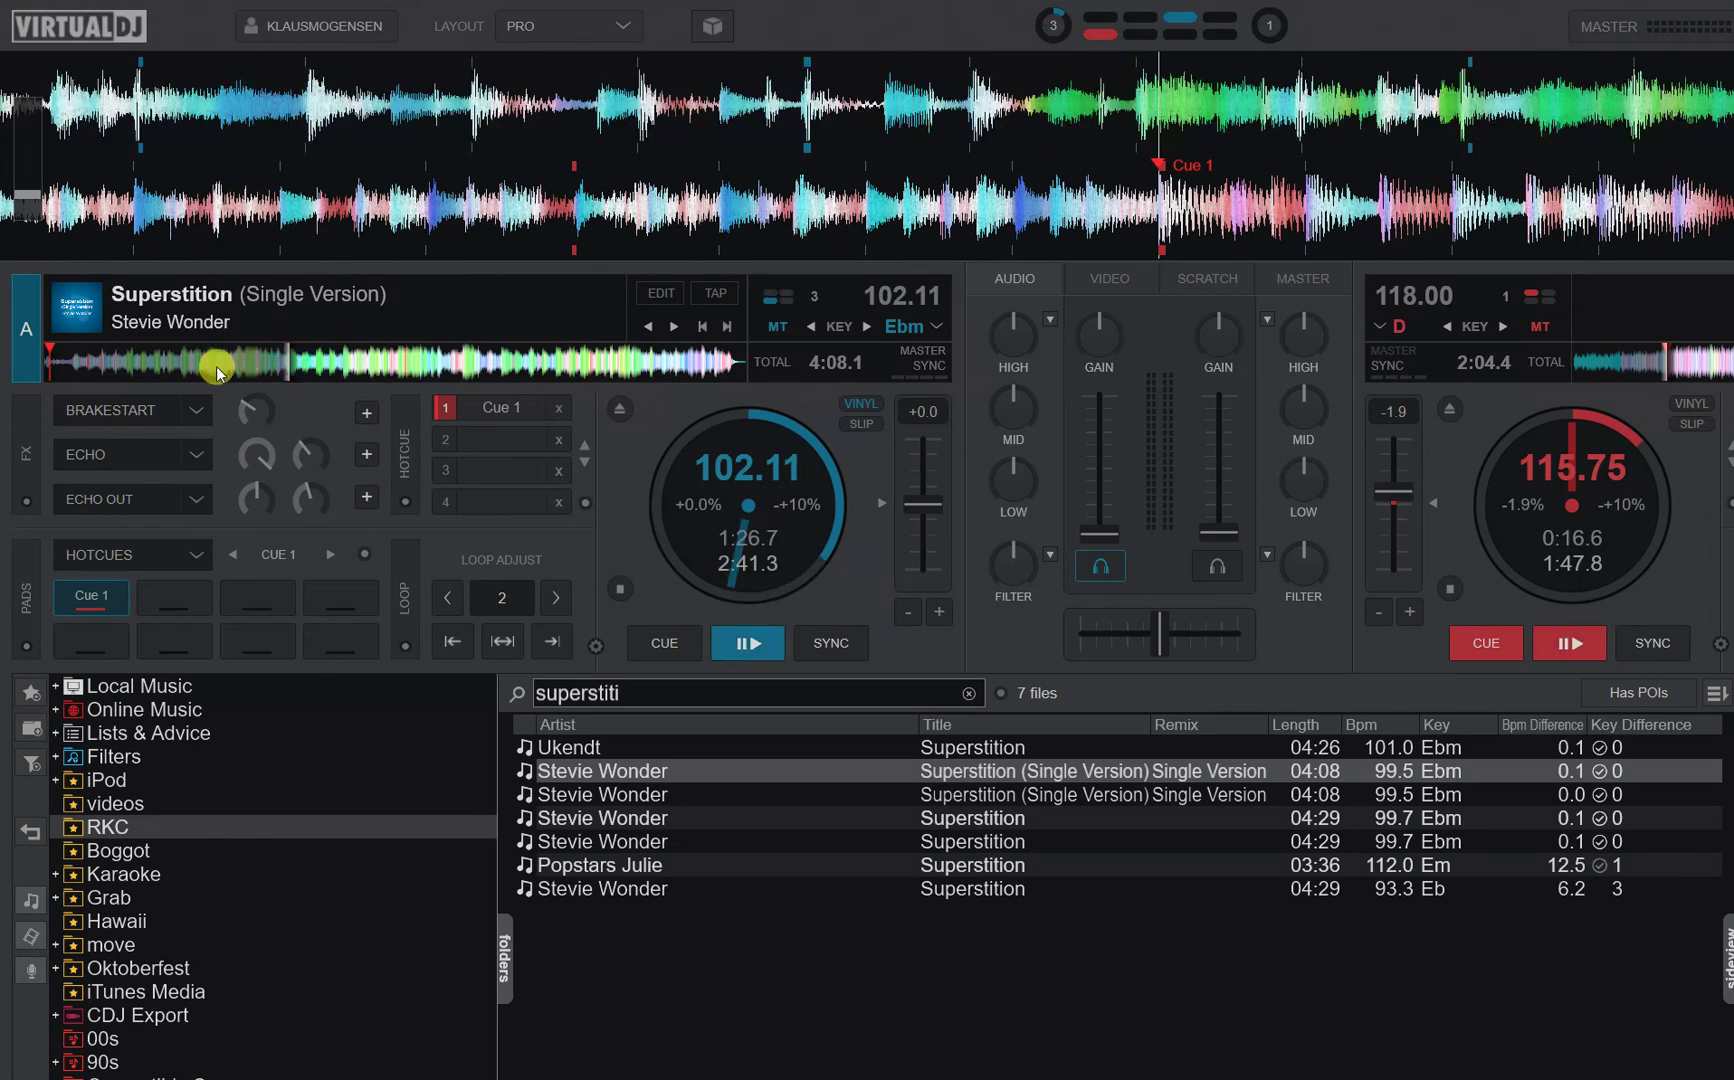
pyautogui.click(167, 366)
pyautogui.click(123, 368)
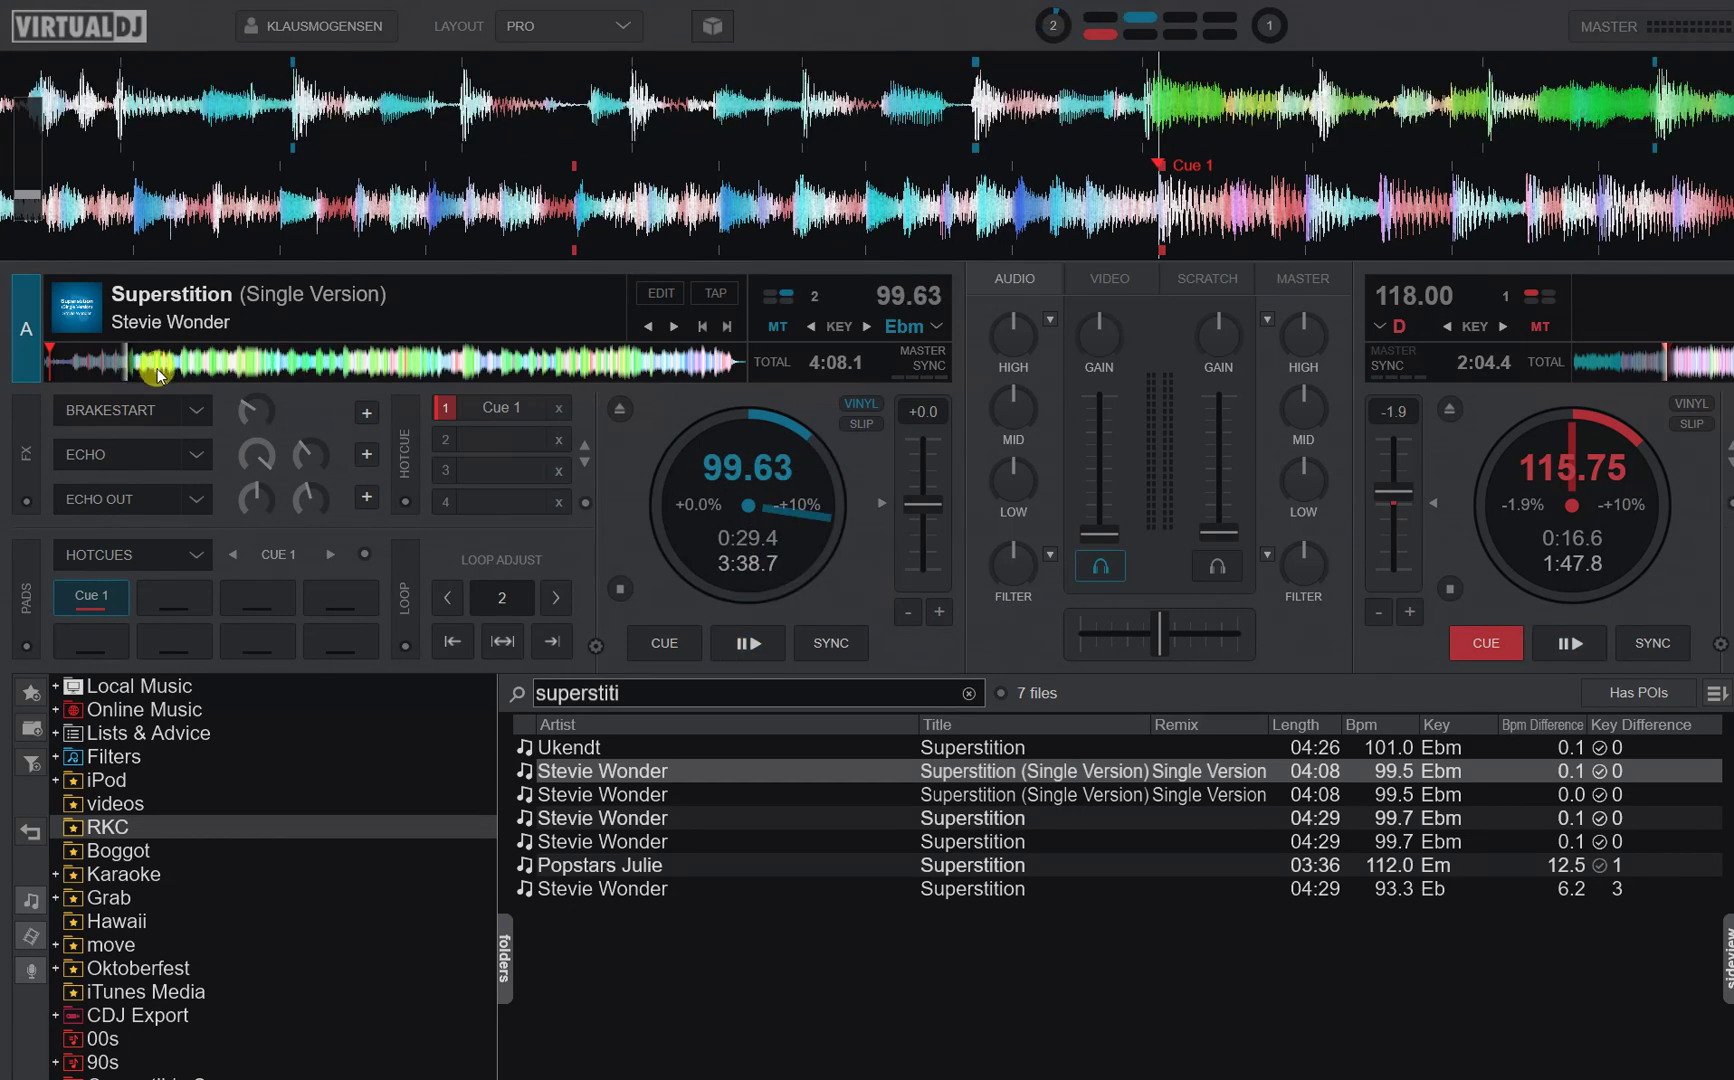